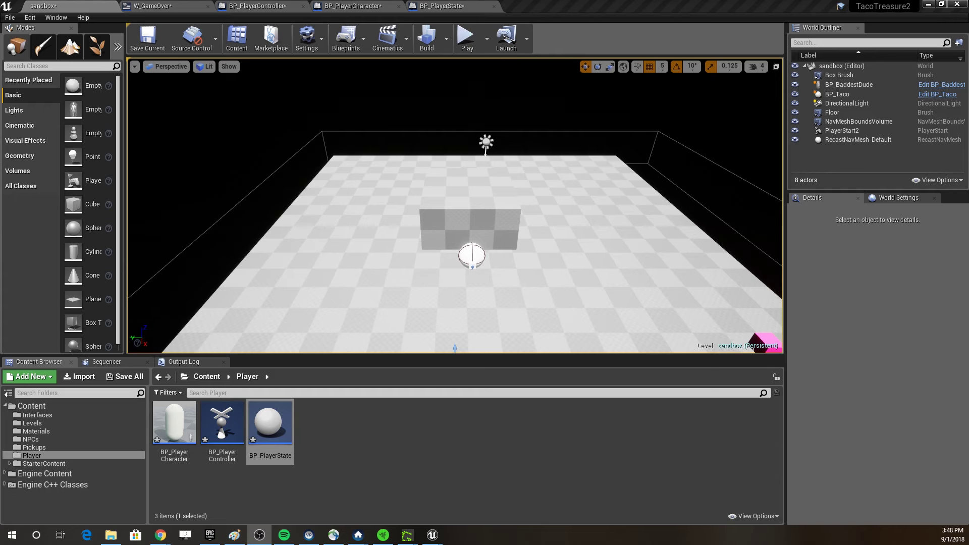
- Play-test the sandbox level up to the game-over screen and end the play session
left_click(461, 41)
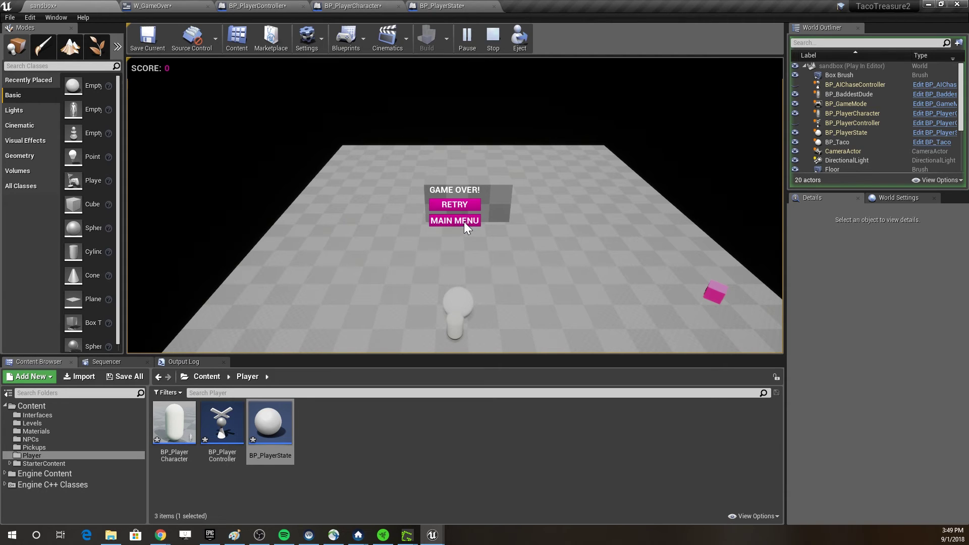
left_click(492, 48)
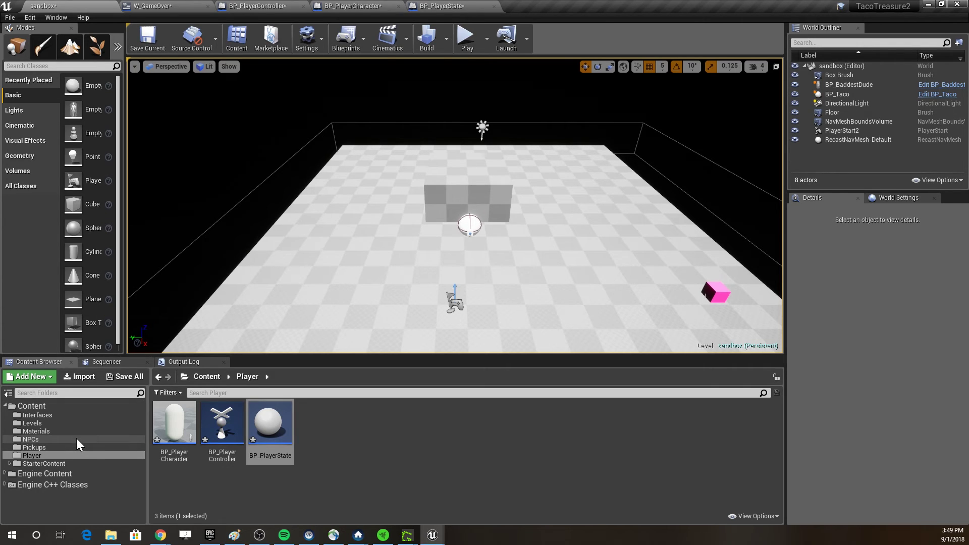
- Open the W_GameOver widget from the Interfaces folder and inspect its RETRY and MAIN MENU buttons
left_click(55, 415)
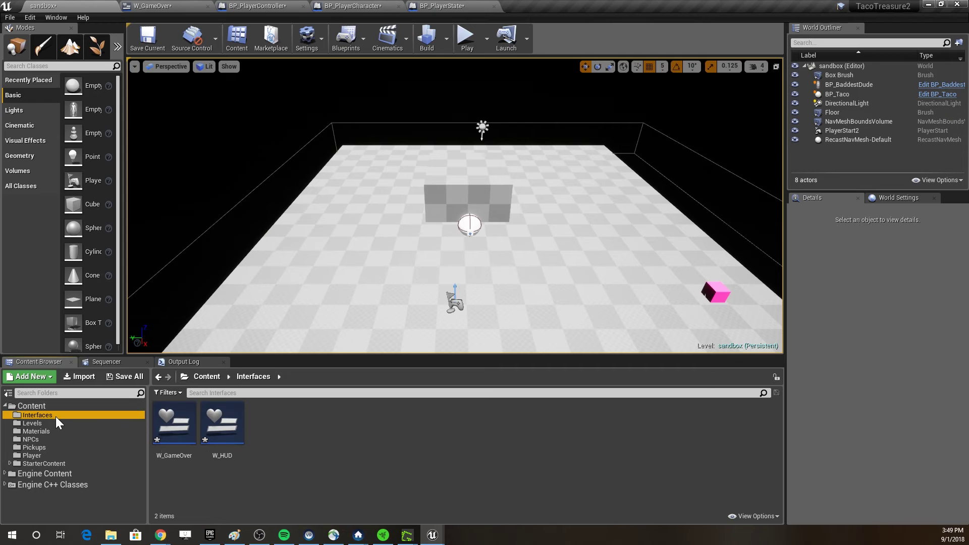
double_click(171, 421)
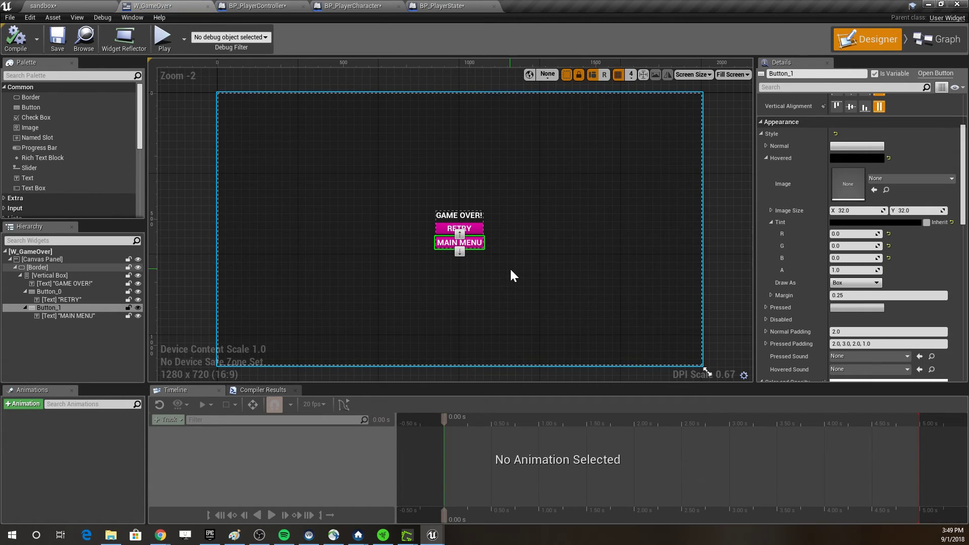
left_click(479, 228)
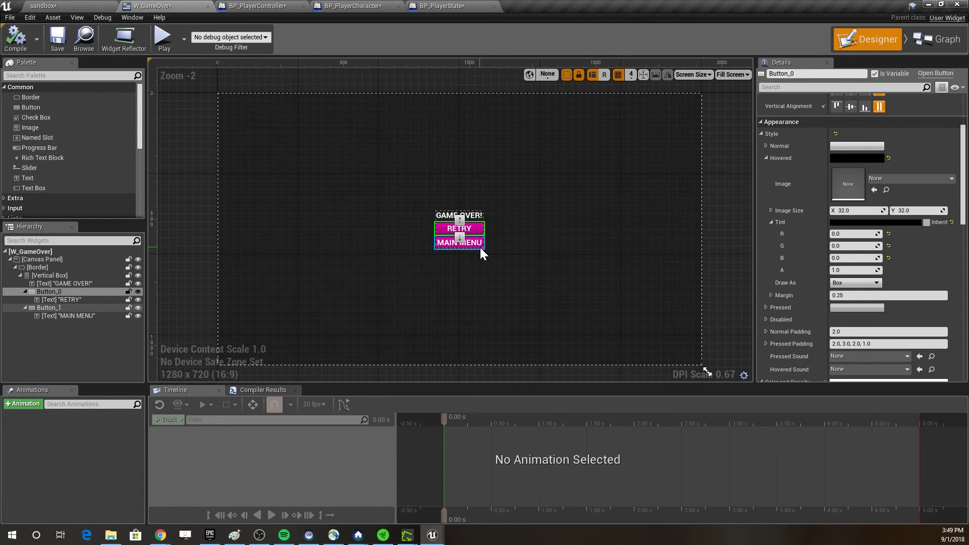
left_click(480, 247)
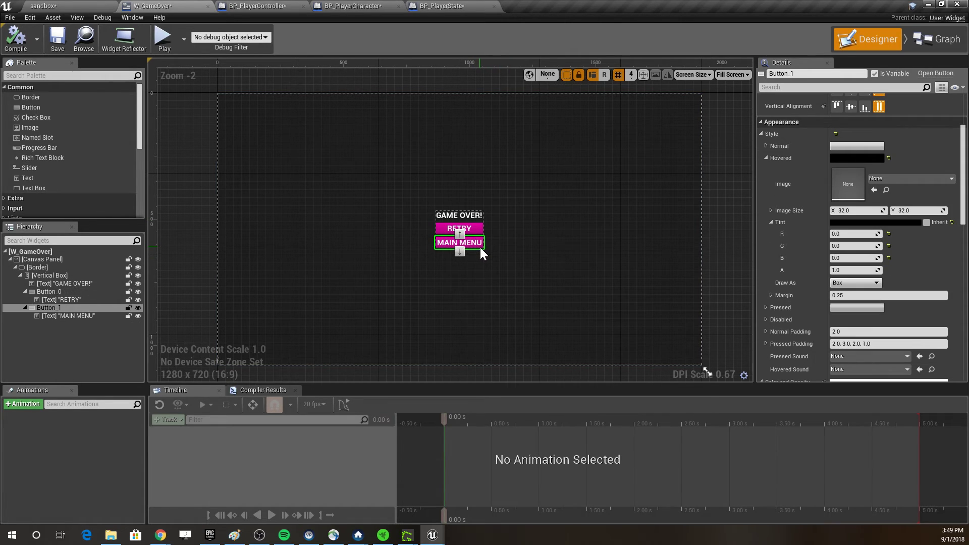
left_click(480, 229)
left_click(477, 227)
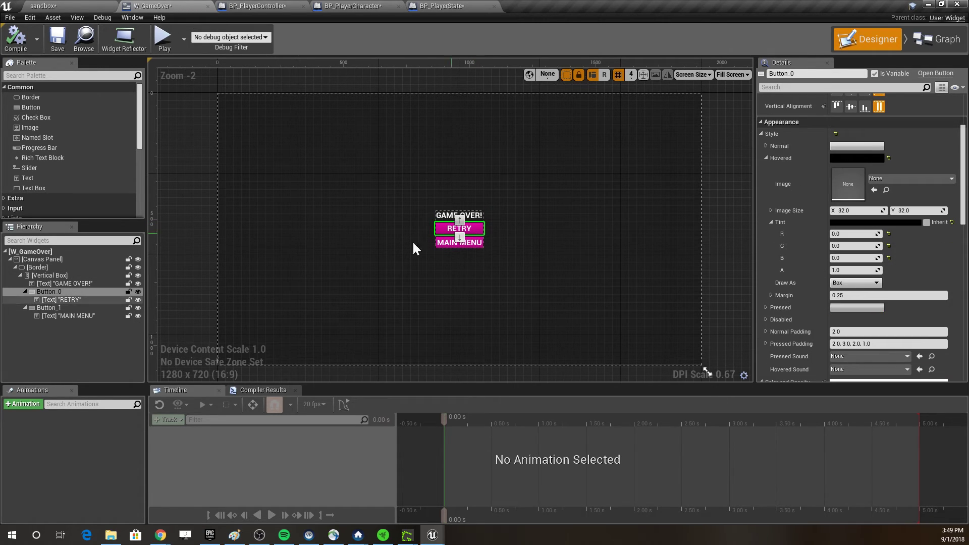
- Rename the button widget that contains the RETRY text as Retry Button
left_click(52, 307)
left_click(55, 295)
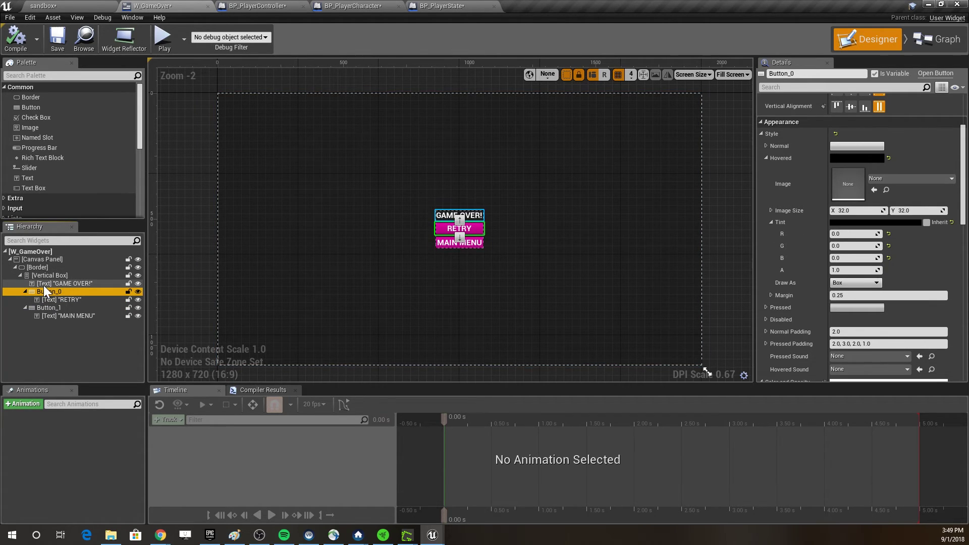
left_click(44, 285)
left_click(48, 293)
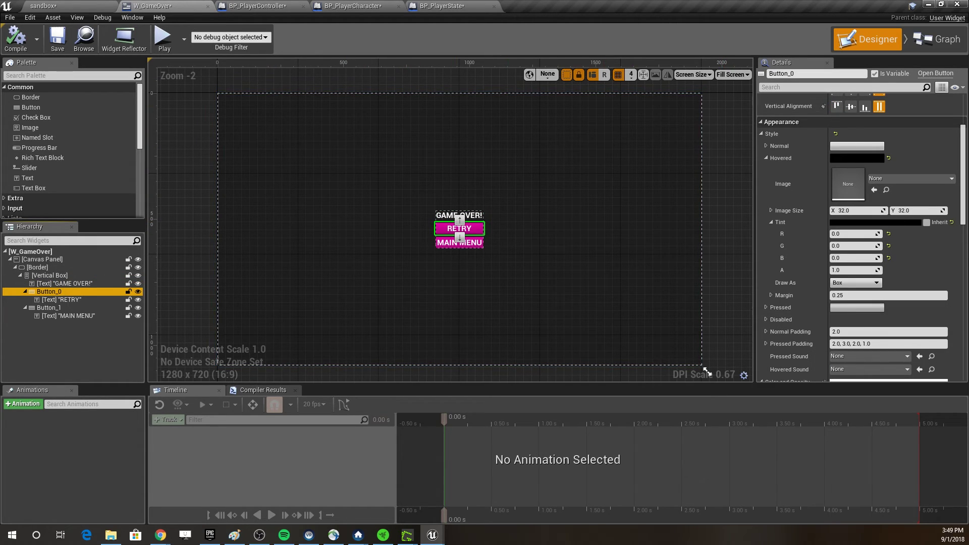
left_click(807, 73)
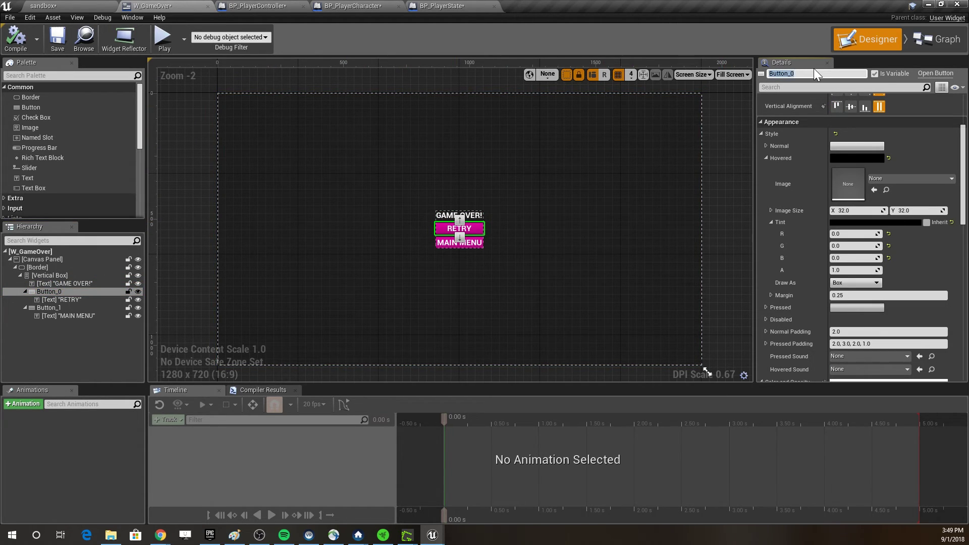
type("Retry Button")
key("Return")
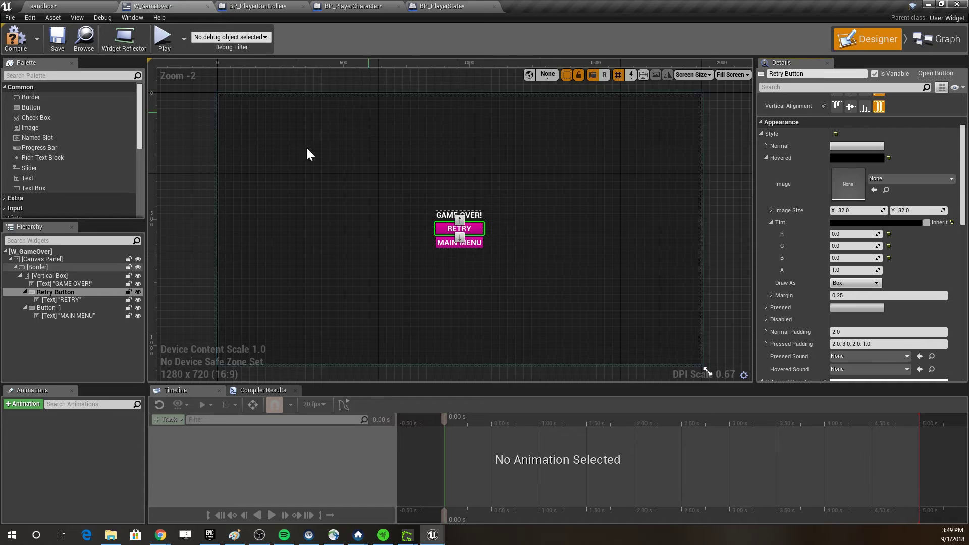
- Rename the button widget that contains the MAIN MENU text as Main Menu Button
left_click(48, 308)
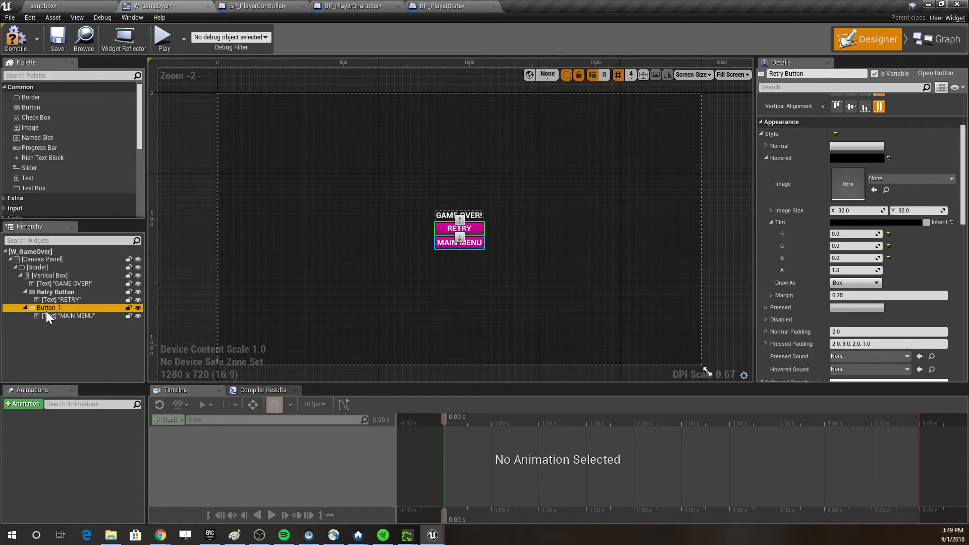
left_click(793, 74)
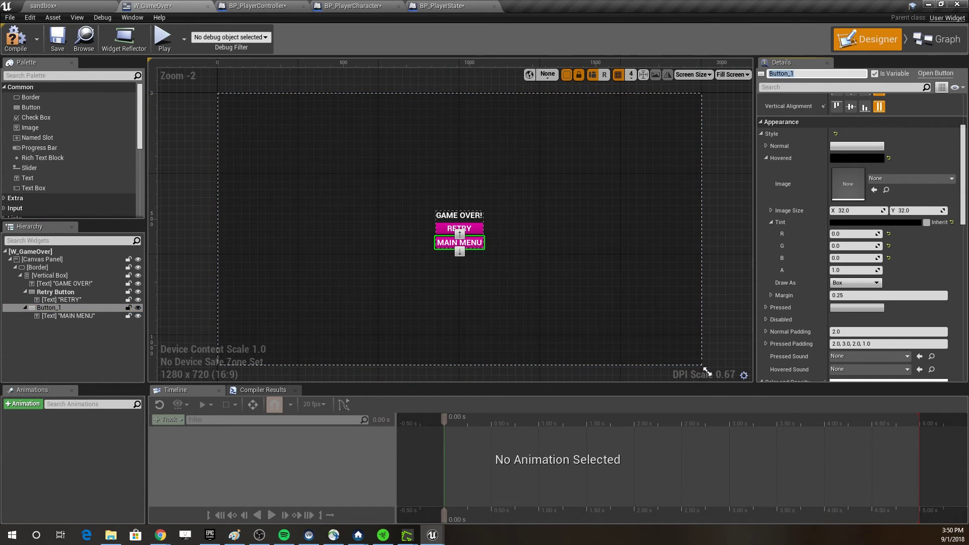
type("Main Menu Button")
key("Return")
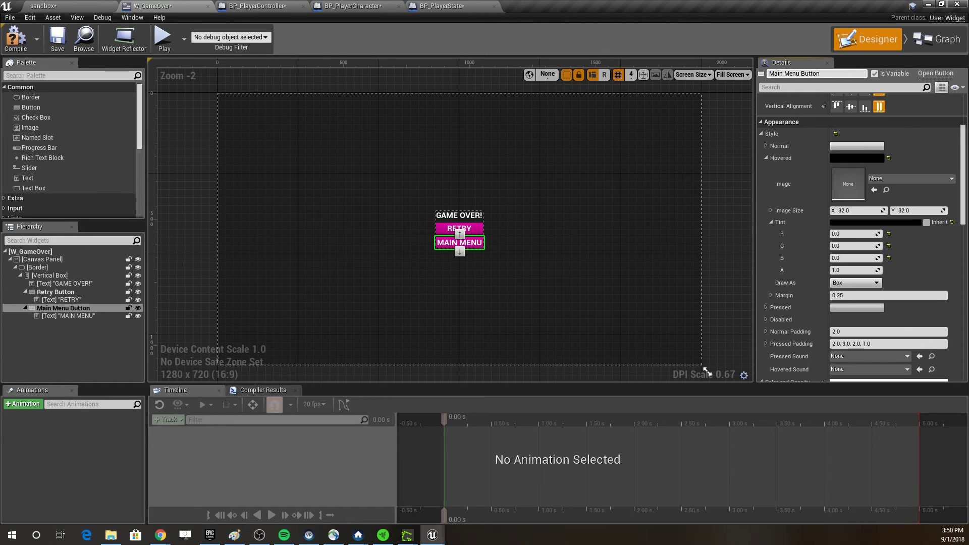
left_click(84, 292)
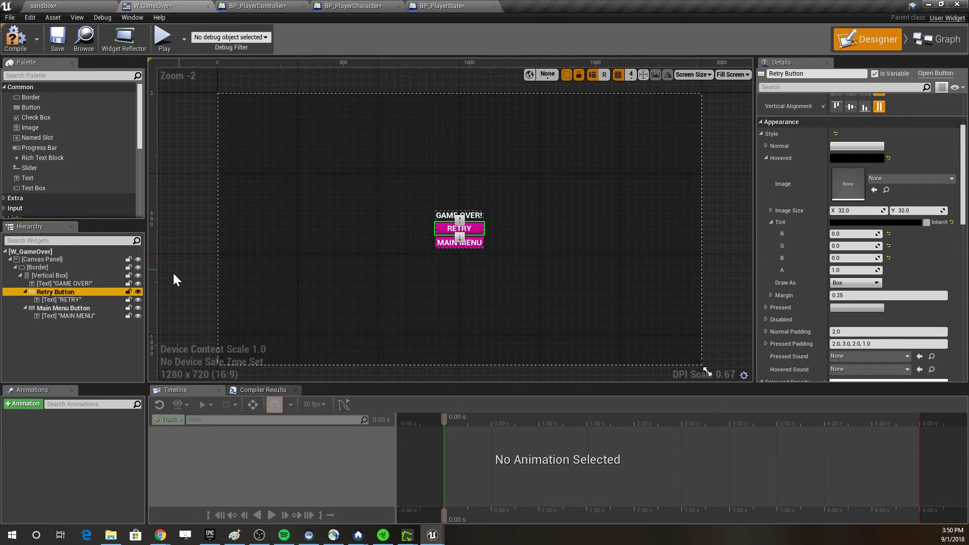
left_click(66, 284)
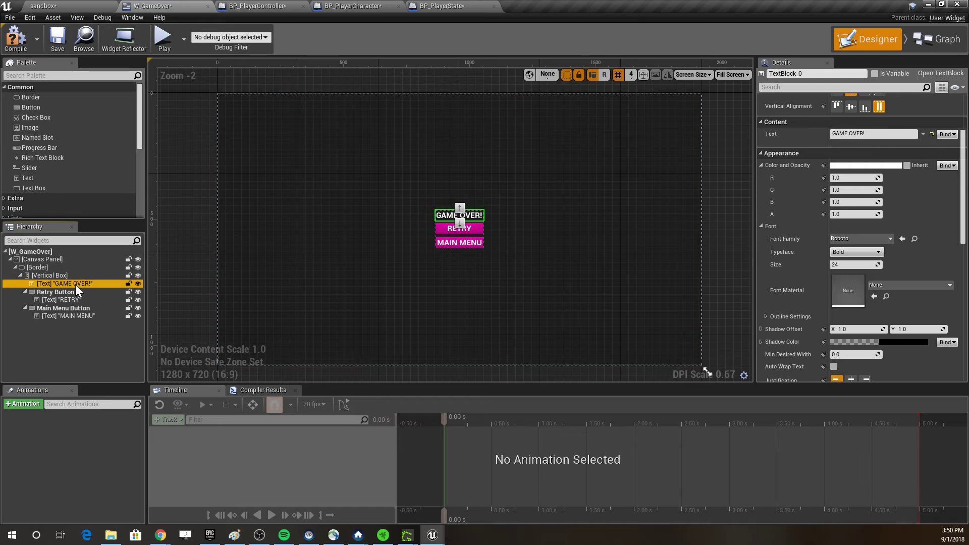
left_click(63, 300)
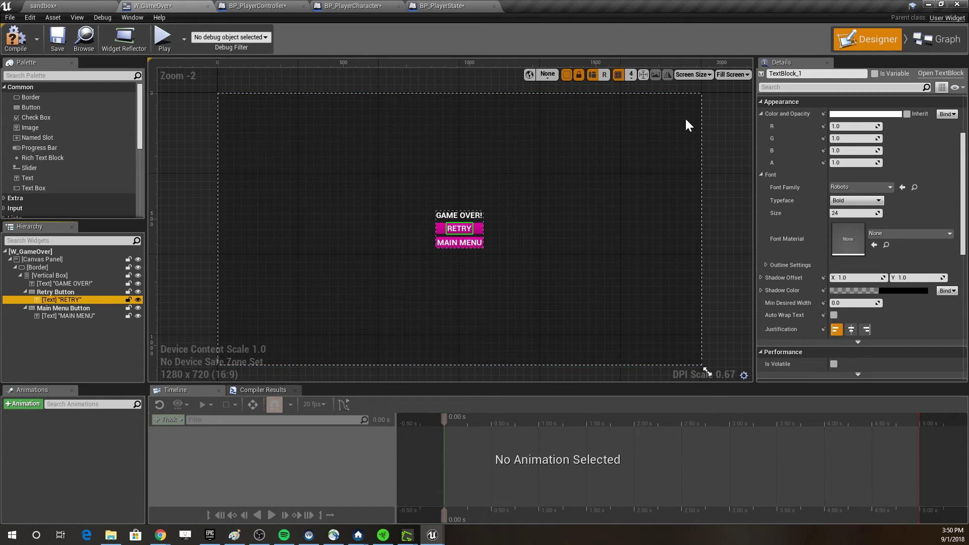
left_click(53, 293)
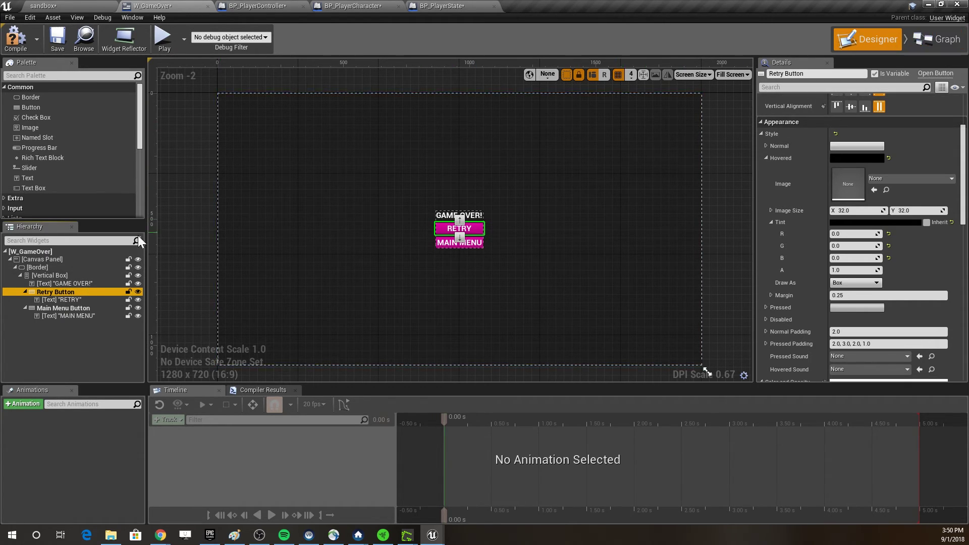
- Open the widget's event graph and delete the default Event Pre Construct, Event Construct and Event Tick nodes
left_click(936, 41)
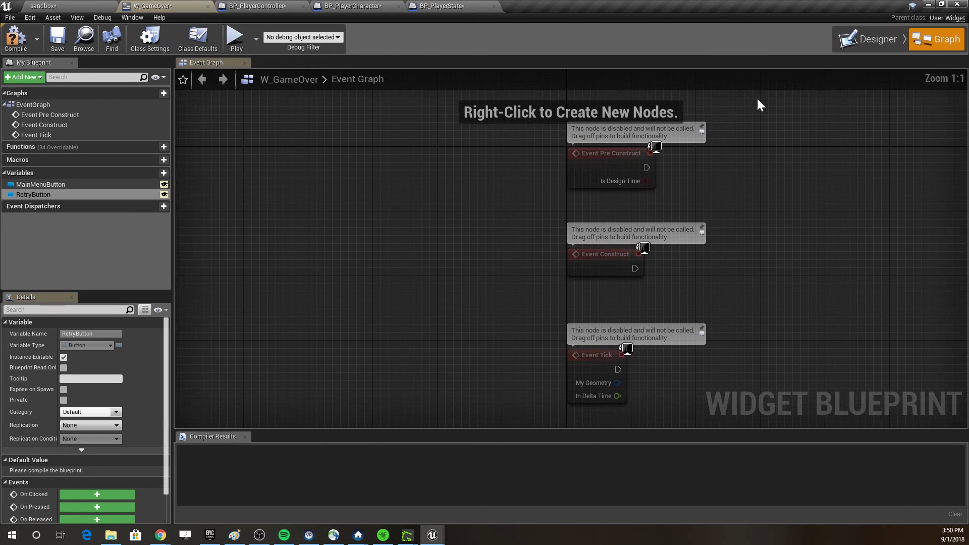
right_click_drag(493, 234, 437, 194)
scroll(434, 202, "down", 1)
left_click_drag(460, 124, 588, 360)
key("Delete")
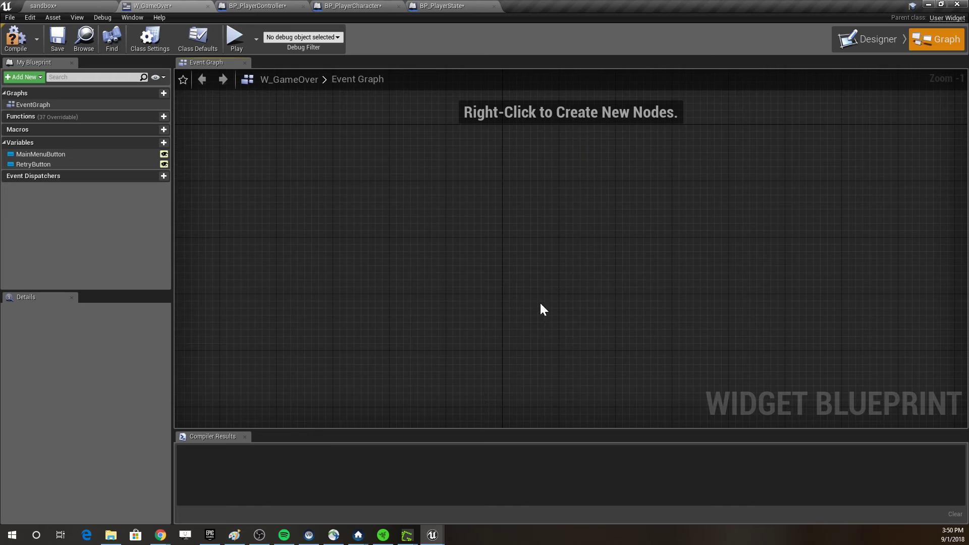
- Add an On Clicked event for the MainMenuButton variable to the event graph
left_click(38, 156)
left_click(45, 165)
left_click(49, 156)
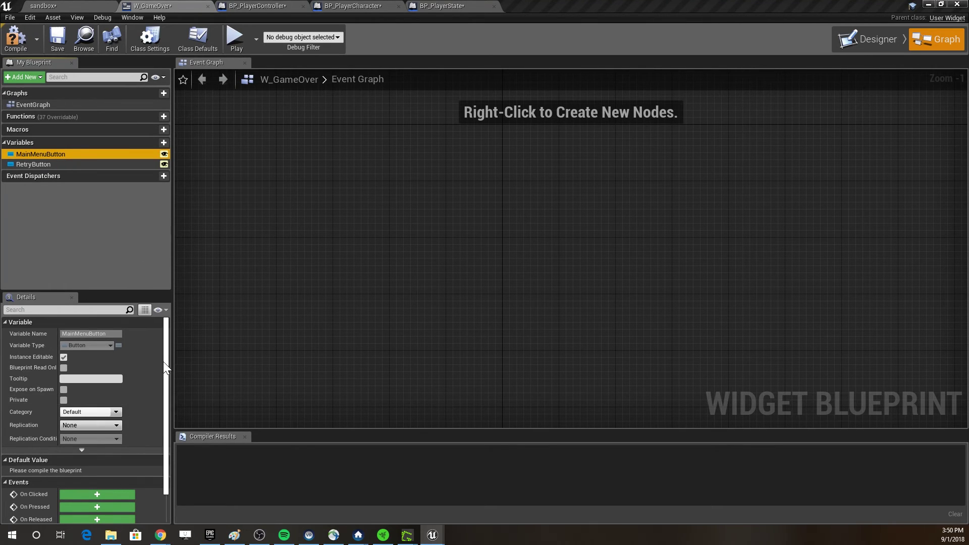
left_click_drag(169, 369, 168, 393)
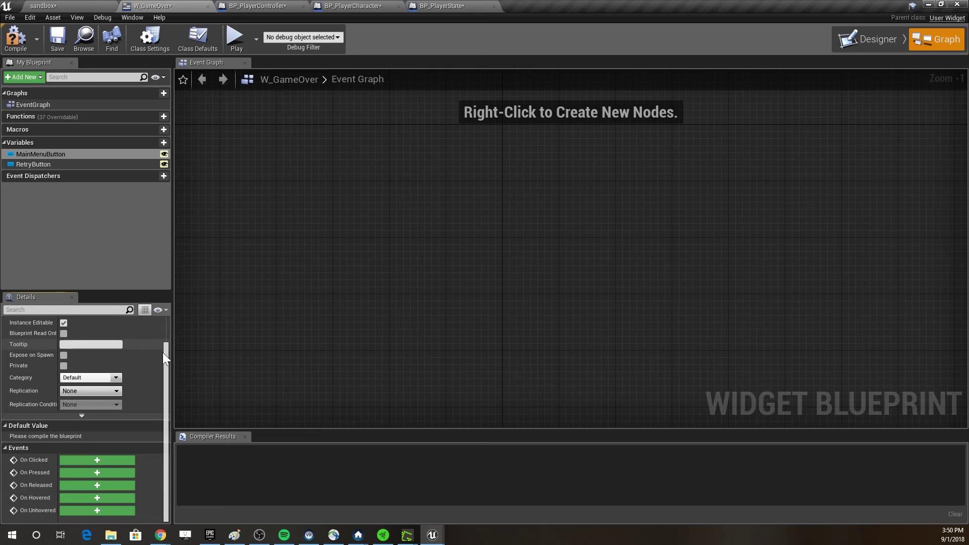
left_click_drag(168, 403, 171, 361)
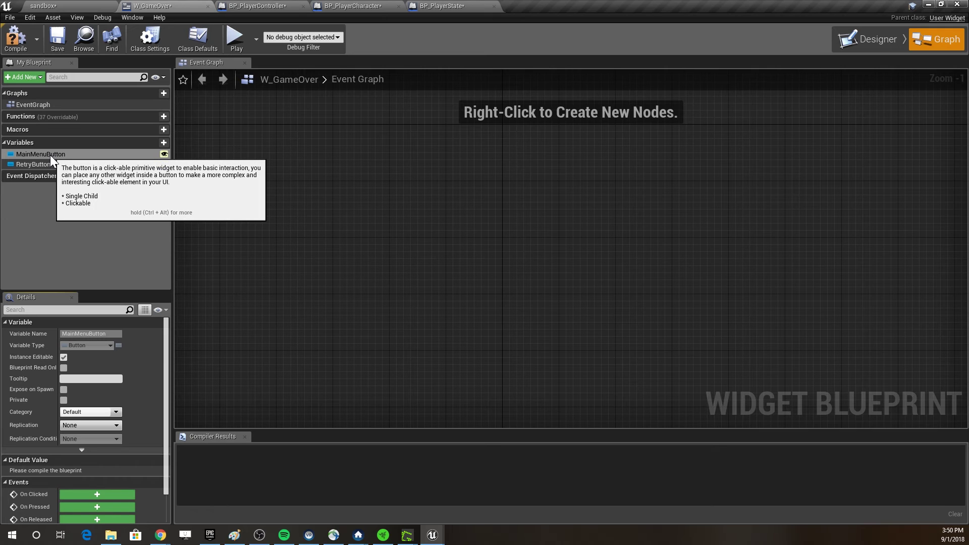
left_click_drag(48, 154, 75, 157)
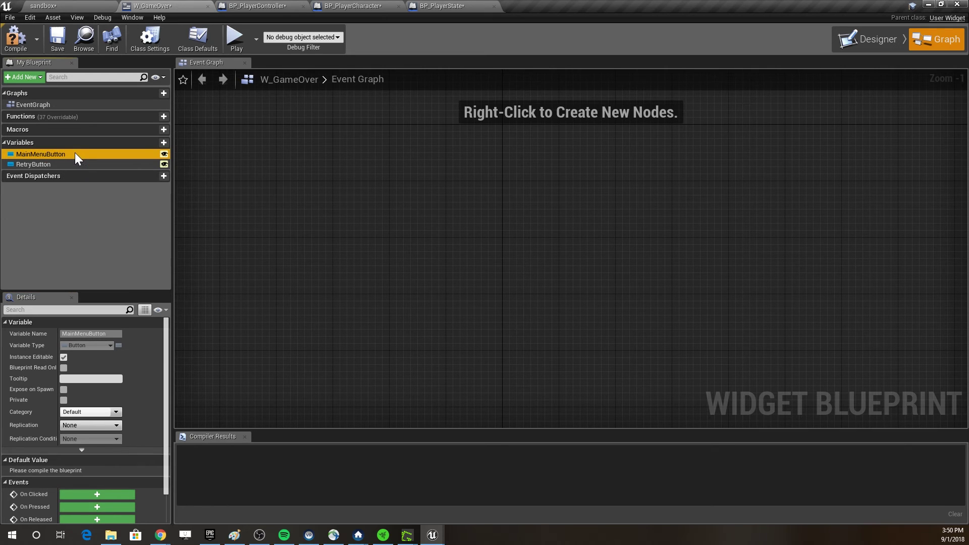
left_click(114, 492)
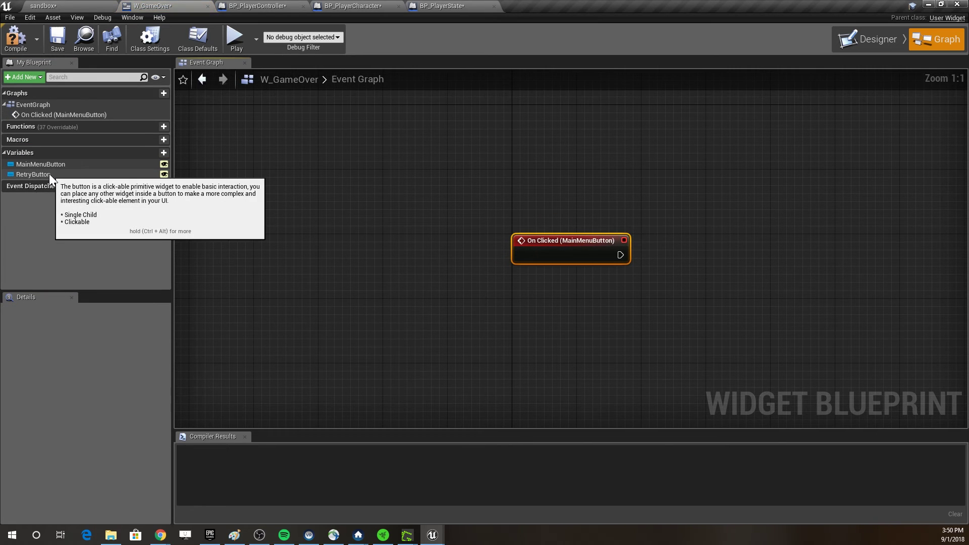
- Add an On Clicked event for the RetryButton variable and place it close to the MainMenuButton event
left_click(49, 174)
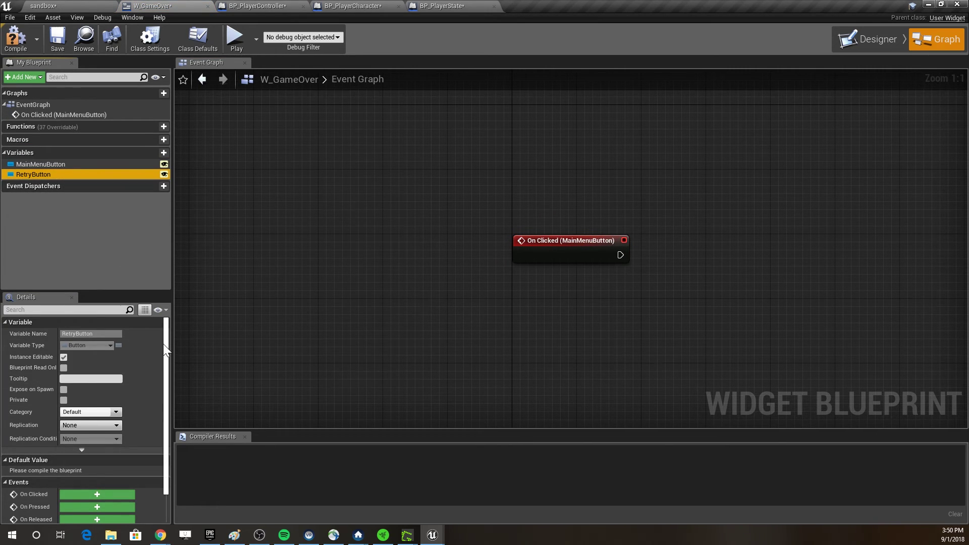
left_click(102, 496)
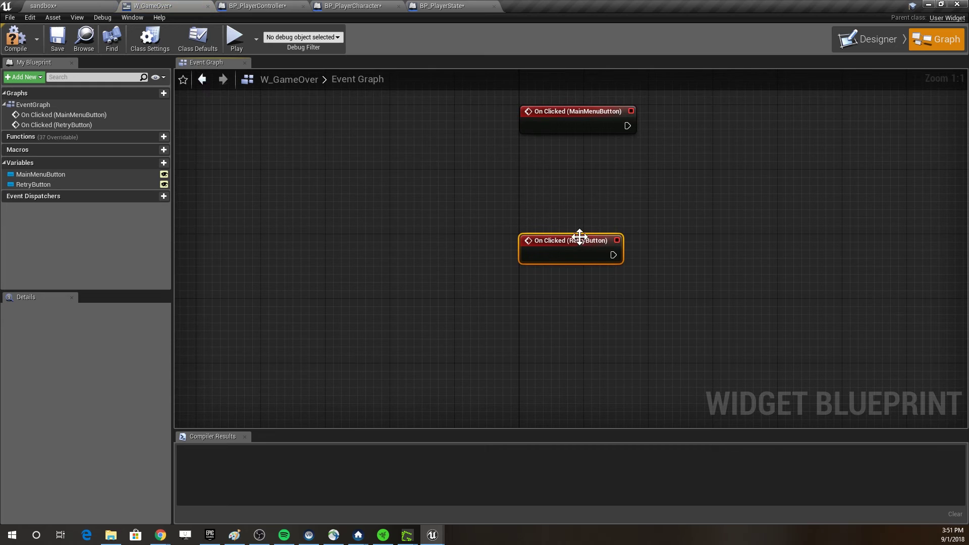
left_click_drag(580, 239, 579, 177)
right_click_drag(579, 176, 557, 343)
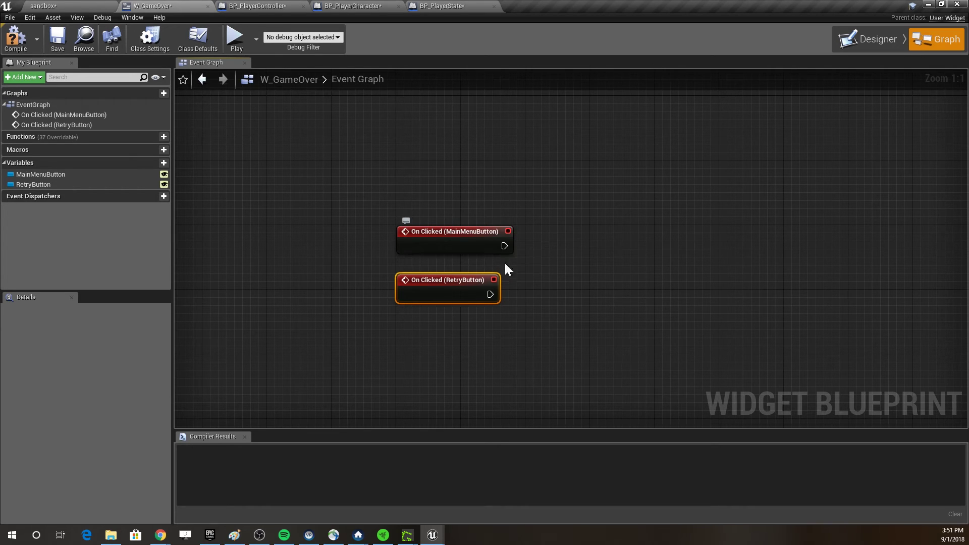
- Place the RetryButton event above the MainMenuButton event and connect it to a new Open Level node aligned with it
left_click_drag(456, 286, 664, 193)
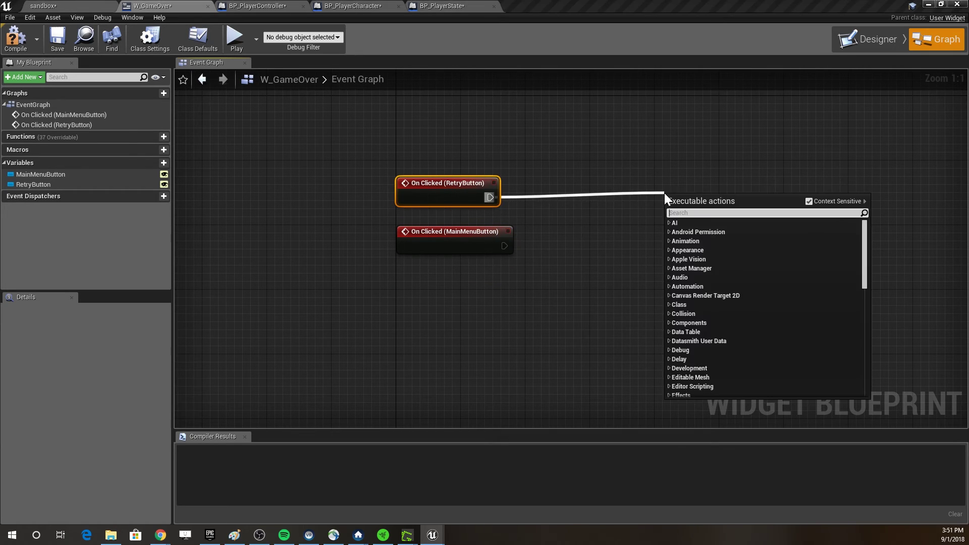
type("open level")
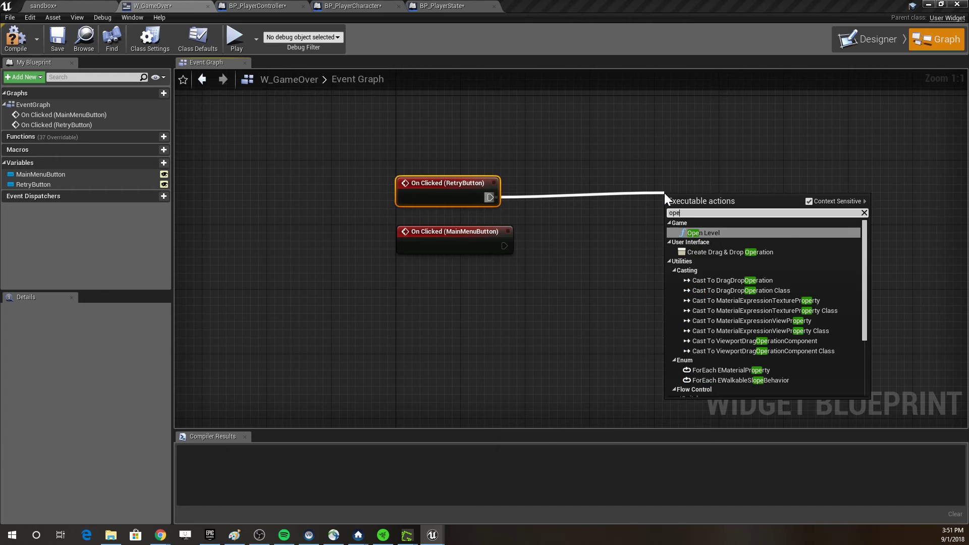
key("Return")
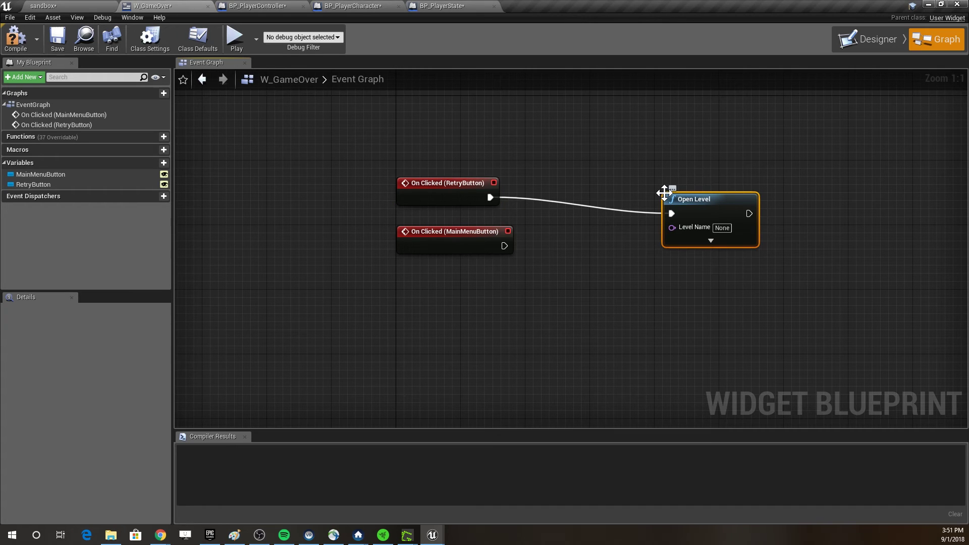
left_click_drag(664, 193, 624, 177)
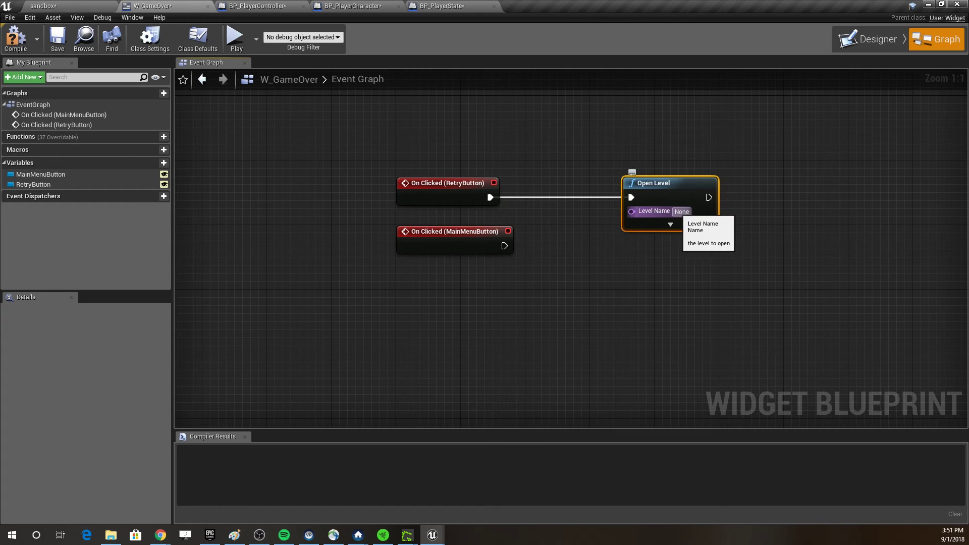
- Add a Get Current Level Name node and feed its Return Value into the Level Name input of Open Level
left_click(681, 211)
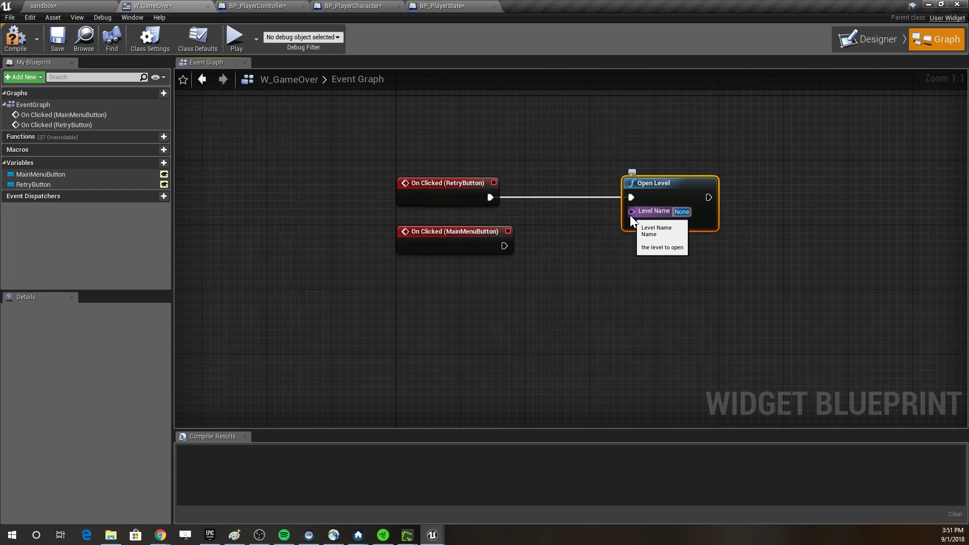
right_click(537, 277)
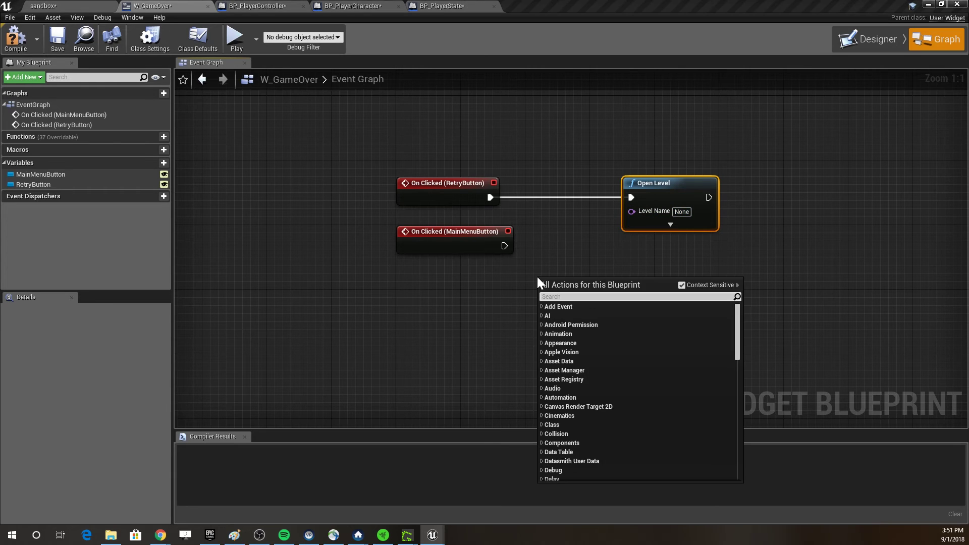
type("get curren")
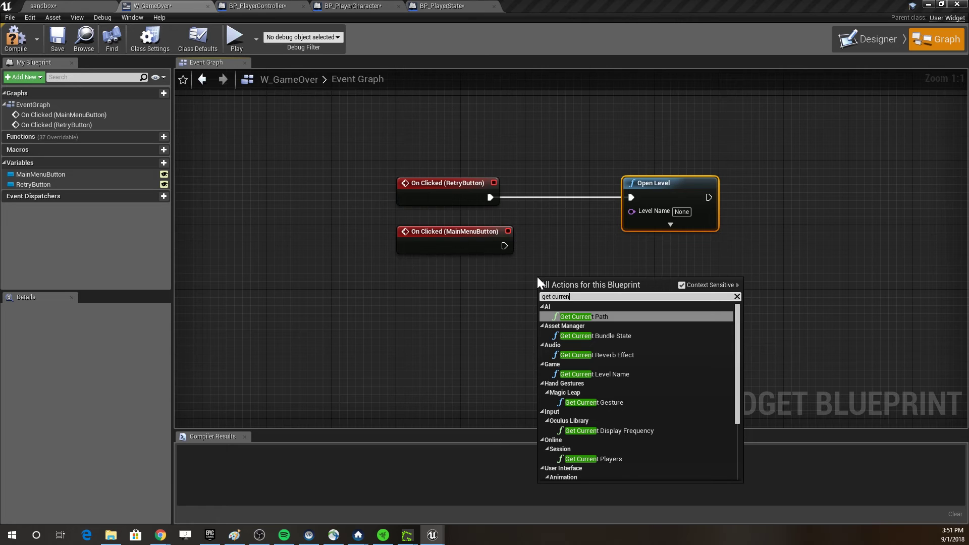
left_click(581, 374)
left_click_drag(630, 307, 847, 175)
left_click_drag(616, 232, 737, 224)
- Place Get Current Level Name between the RetryButton event and Open Level, chain their execution pins through it and align the nodes
left_click_drag(584, 278, 600, 196)
left_click_drag(483, 197, 567, 191)
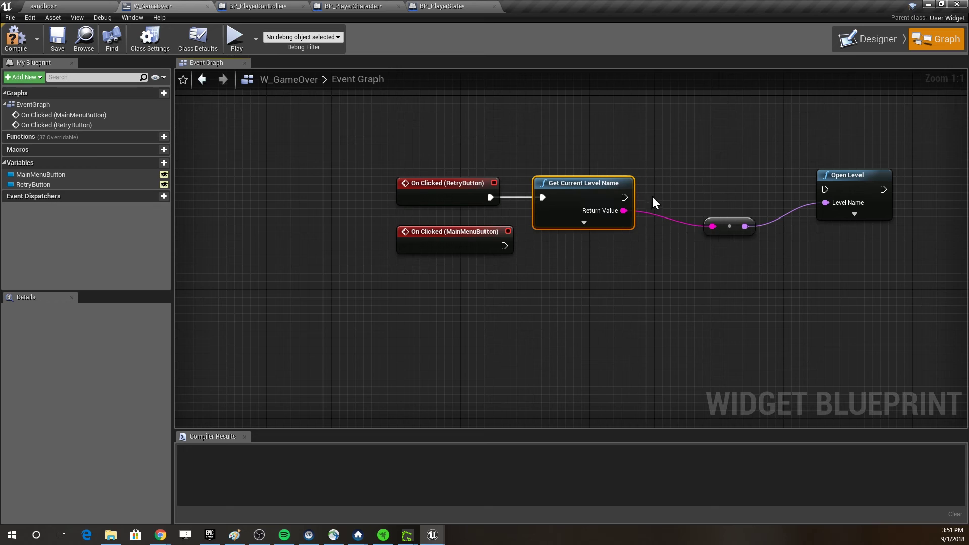
left_click_drag(624, 198, 857, 192)
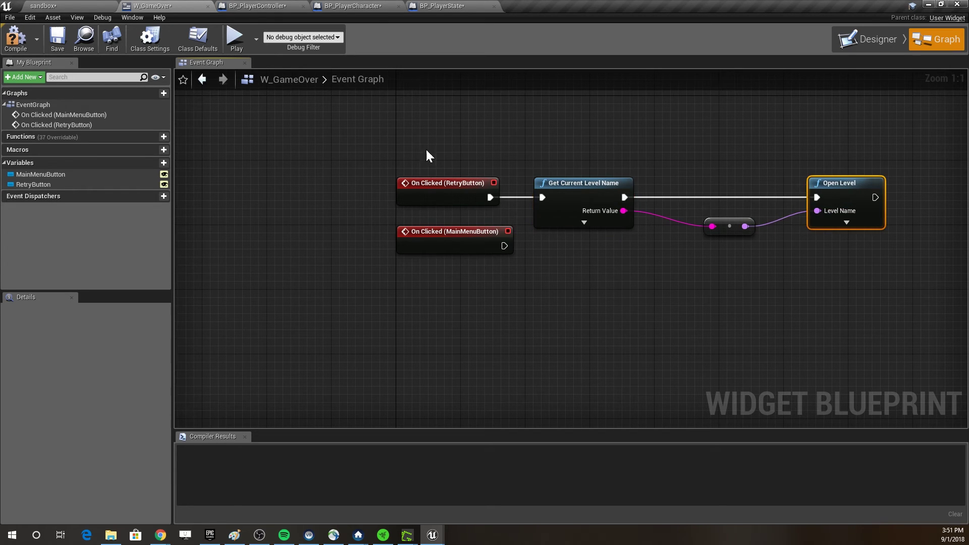
left_click_drag(395, 150, 849, 211)
left_click(428, 182)
left_click(580, 183)
left_click(561, 141)
left_click_drag(562, 141, 677, 215)
left_click_drag(753, 129, 922, 333)
- Compile the W_GameOver widget and test the Retry button repeatedly in a play session of the sandbox level
left_click(16, 39)
left_click(65, 6)
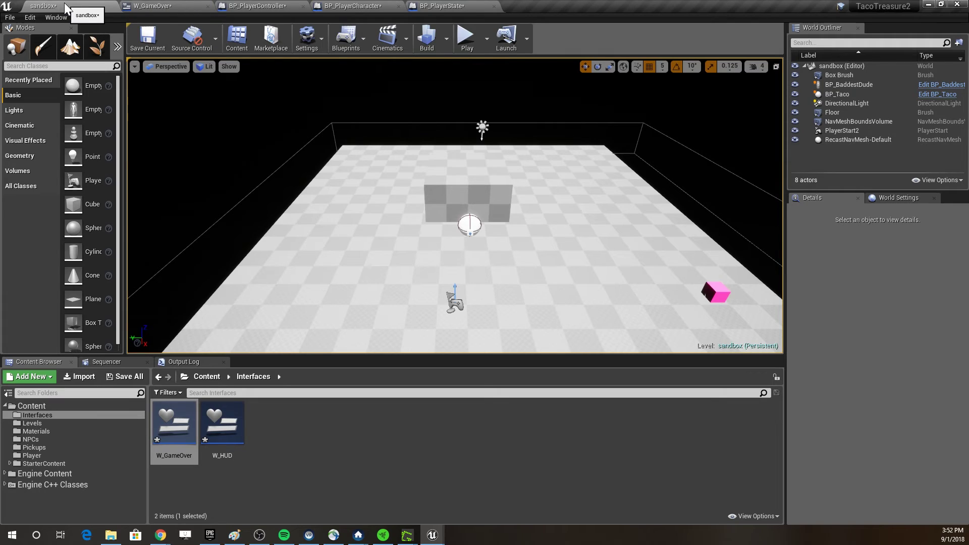
left_click(469, 36)
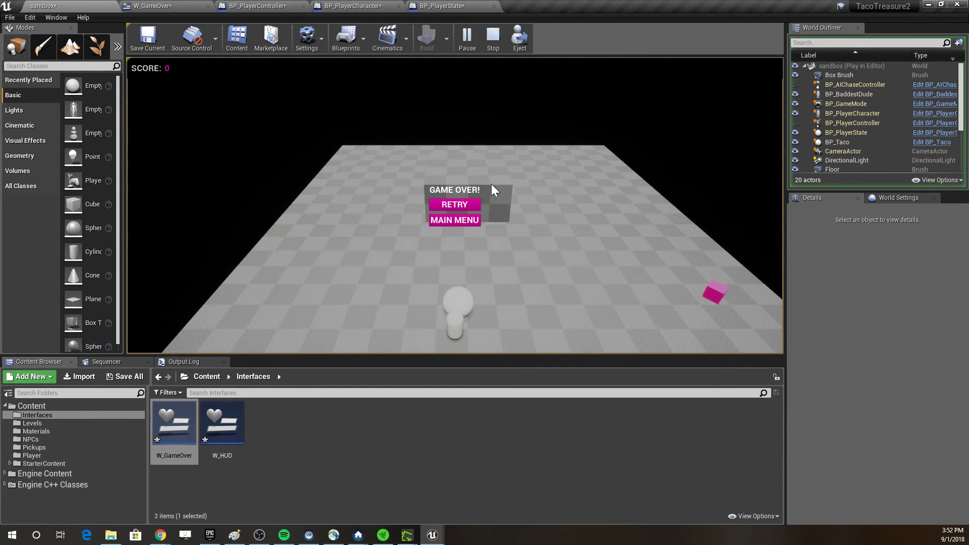
left_click(473, 204)
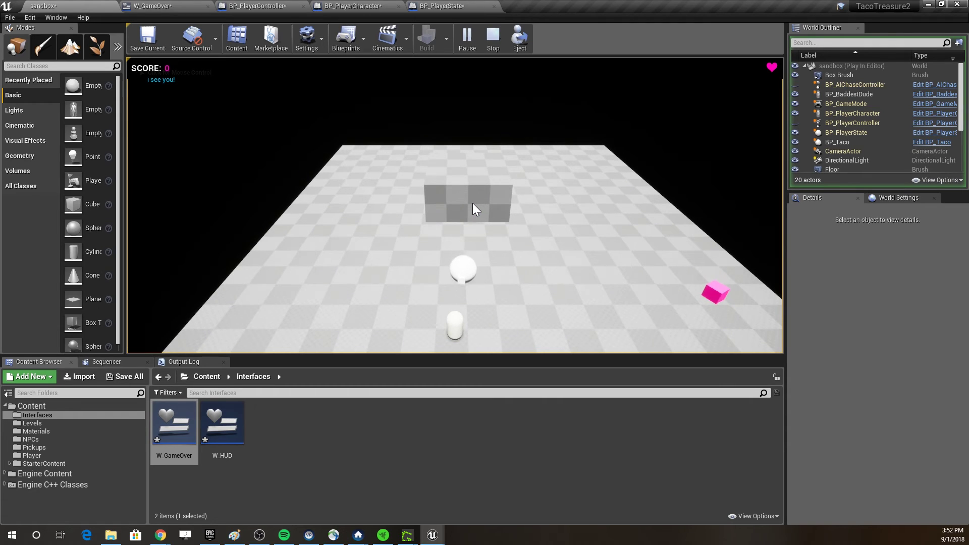
left_click(473, 205)
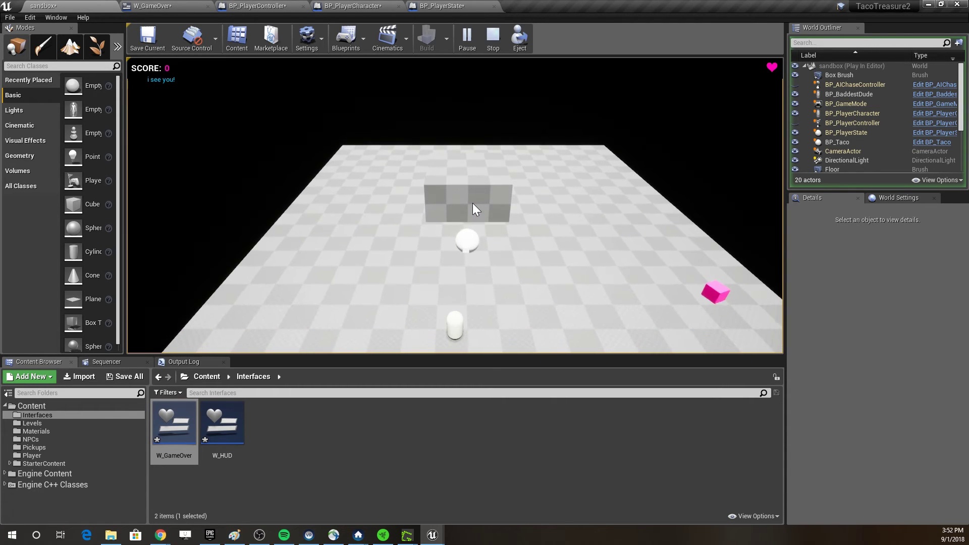
left_click(472, 204)
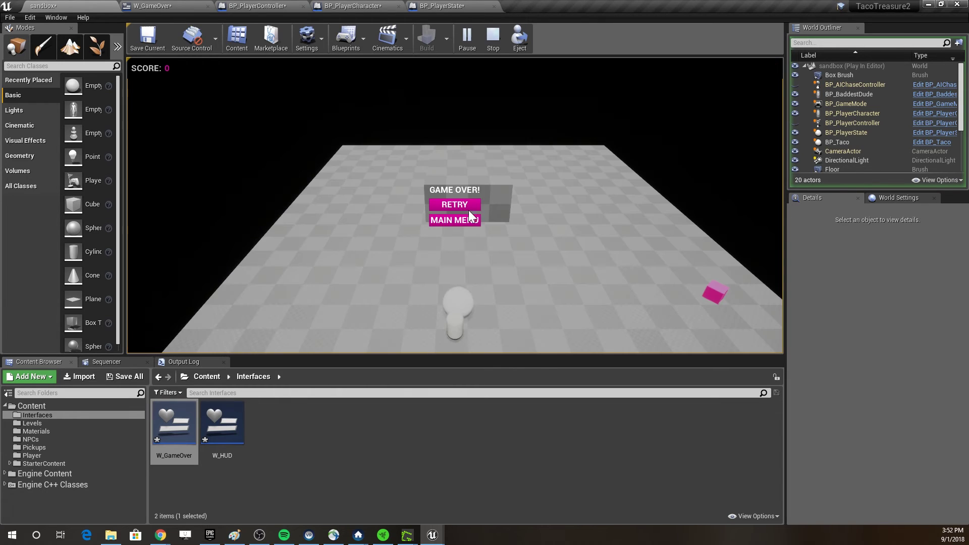
left_click(469, 202)
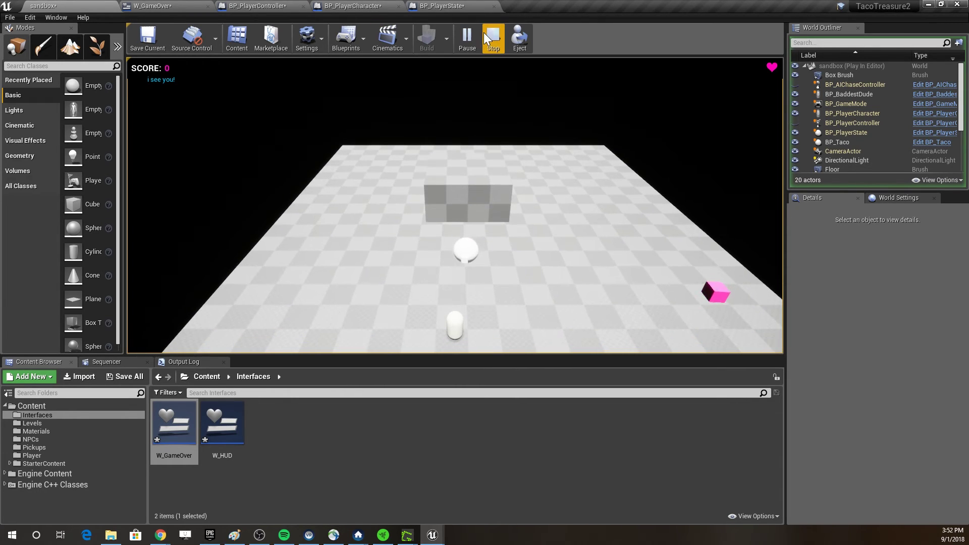
left_click(490, 36)
- Space out the W_GameOver graph by moving the level nodes away from the RetryButton event and lowering the MainMenuButton event
left_click(158, 5)
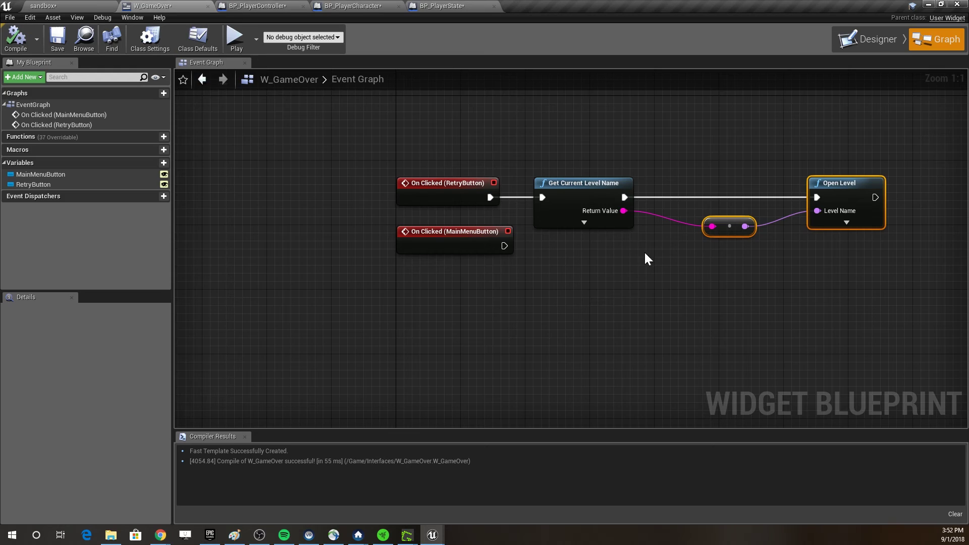
left_click_drag(542, 169, 854, 286)
right_click_drag(728, 321, 638, 344)
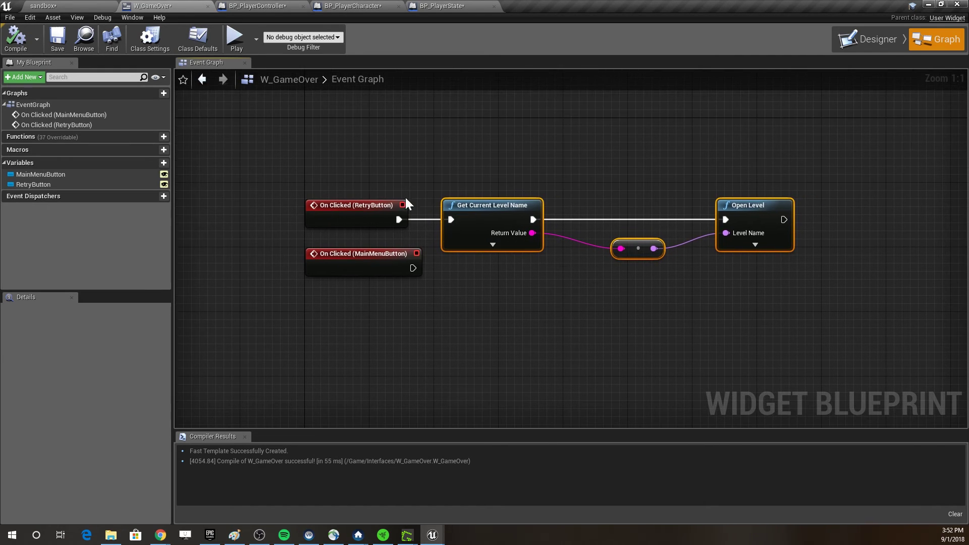
left_click_drag(484, 203, 525, 203)
left_click_drag(320, 156, 824, 240)
left_click_drag(363, 253, 369, 294)
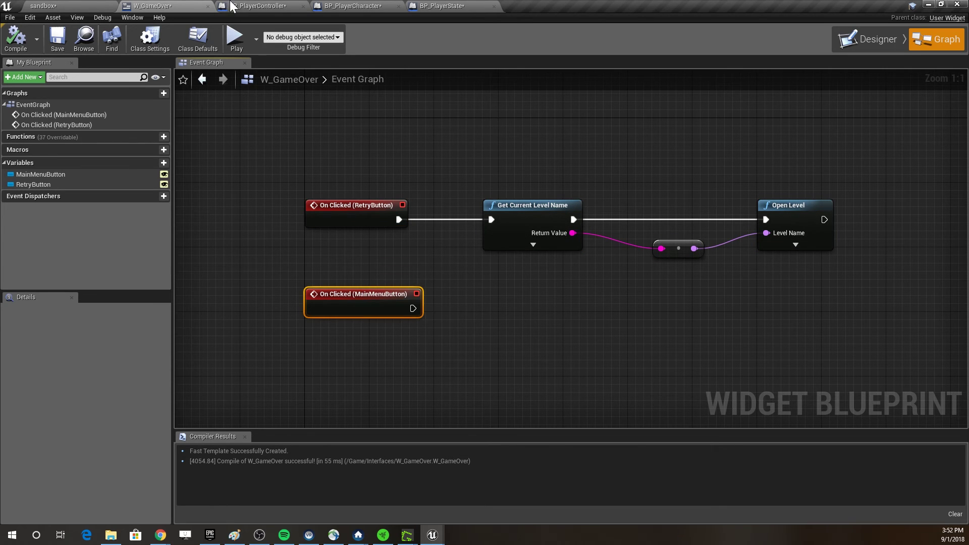
- Create a Widget Blueprint named W_MainMenu in the Interfaces folder
left_click(89, 6)
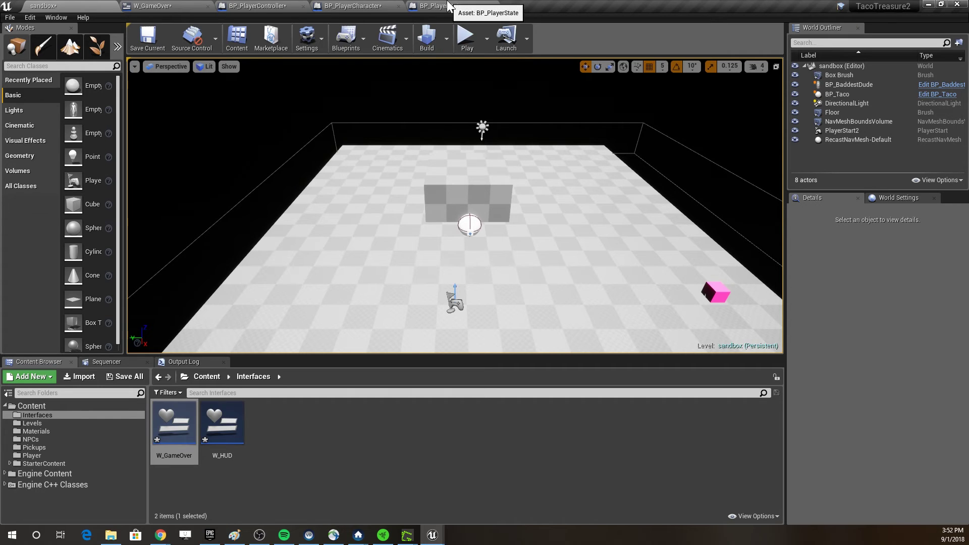
right_click(305, 460)
mouse_move(327, 451)
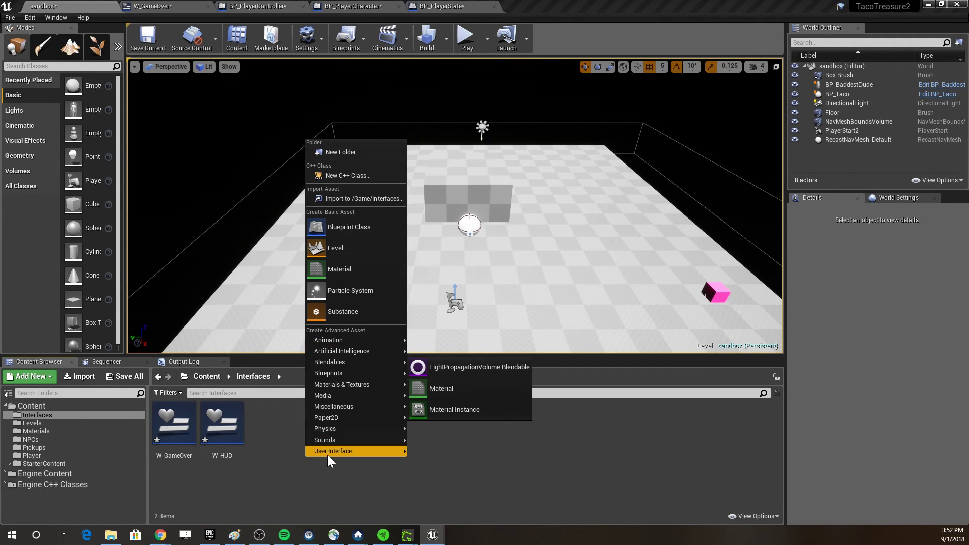
left_click(463, 513)
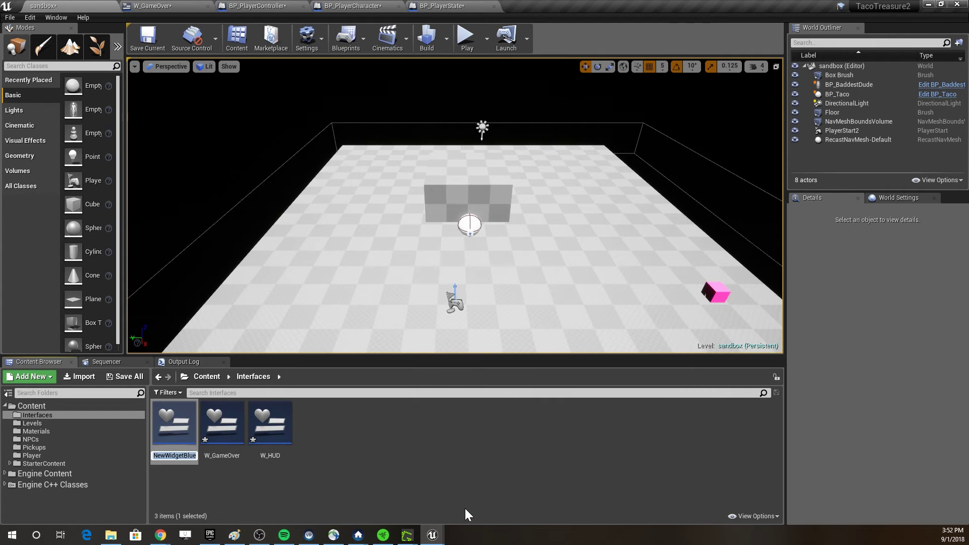
type("W_MainMenu")
key("Return")
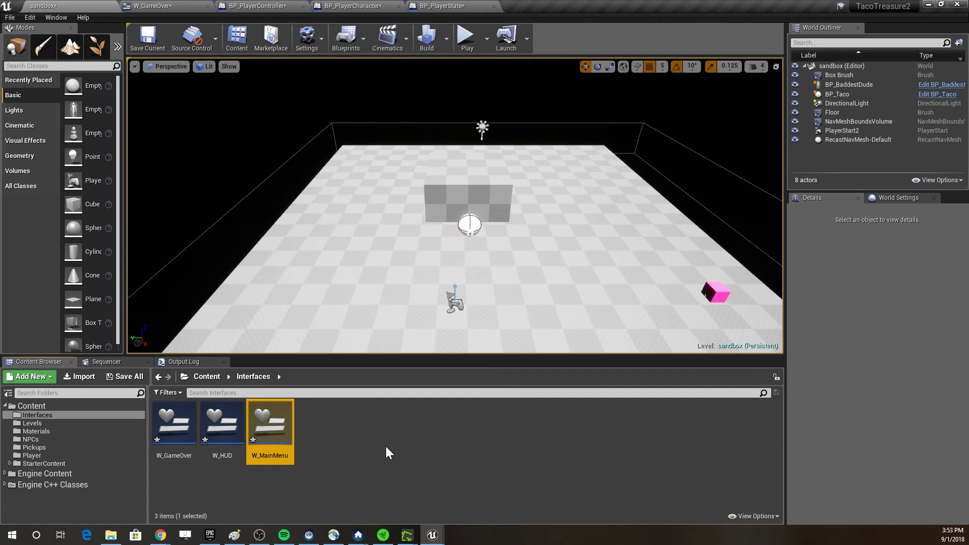
- Examine the editor startup map and game default map under Maps & Modes in the project settings
left_click(30, 16)
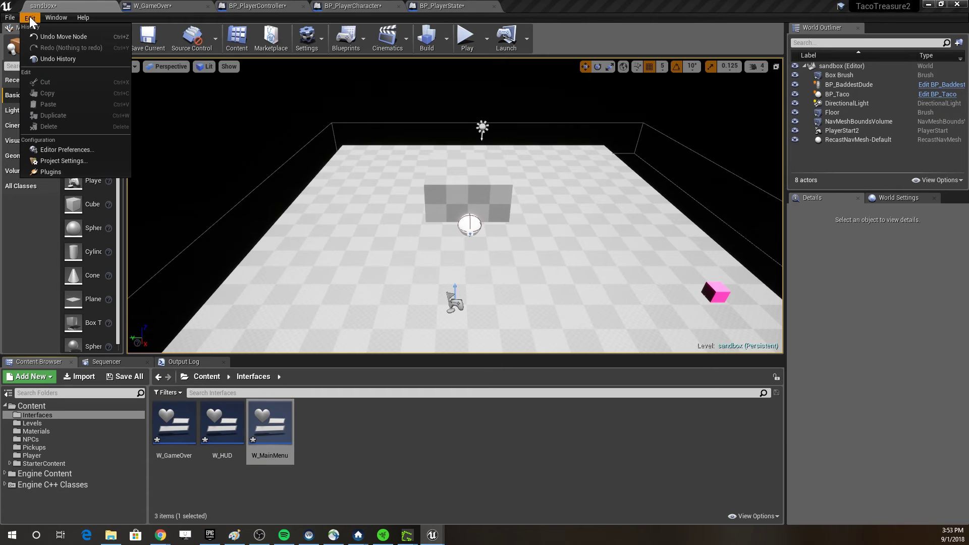
left_click(68, 161)
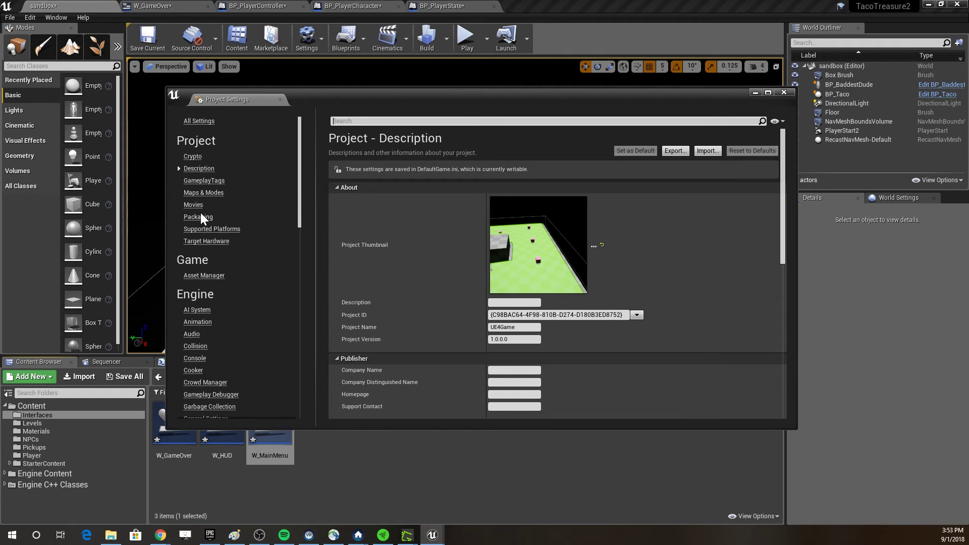
left_click(204, 194)
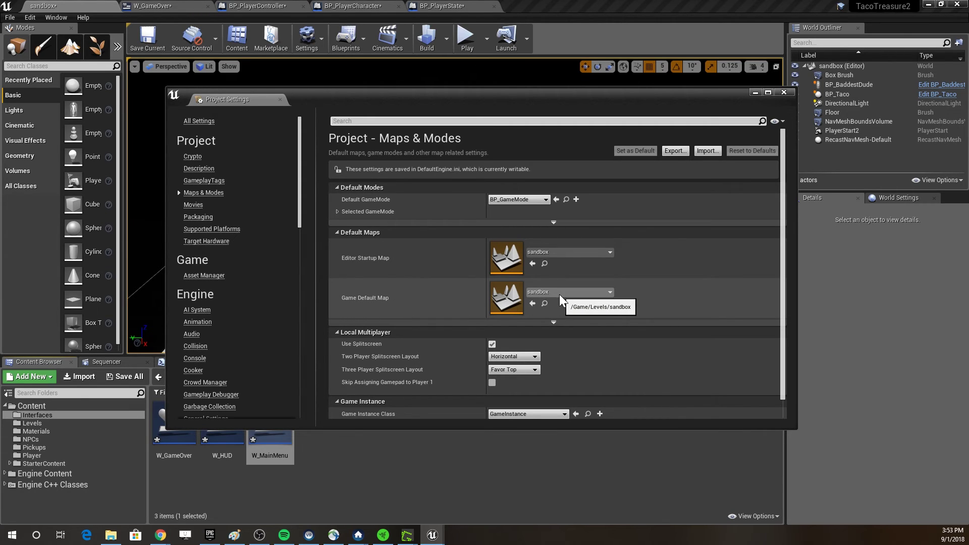
left_click(783, 93)
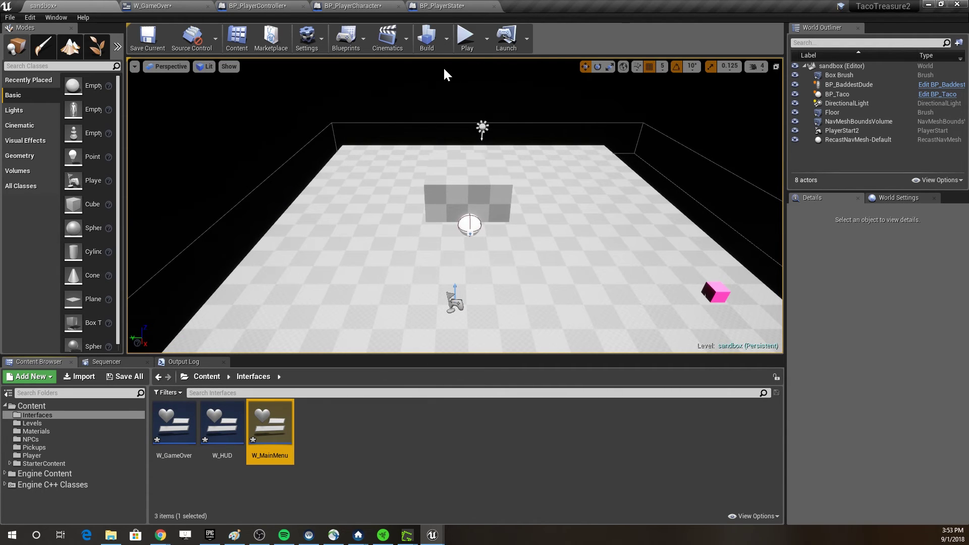
- Play the sandbox level again, use Retry on the game over screen and stop the session
left_click(467, 38)
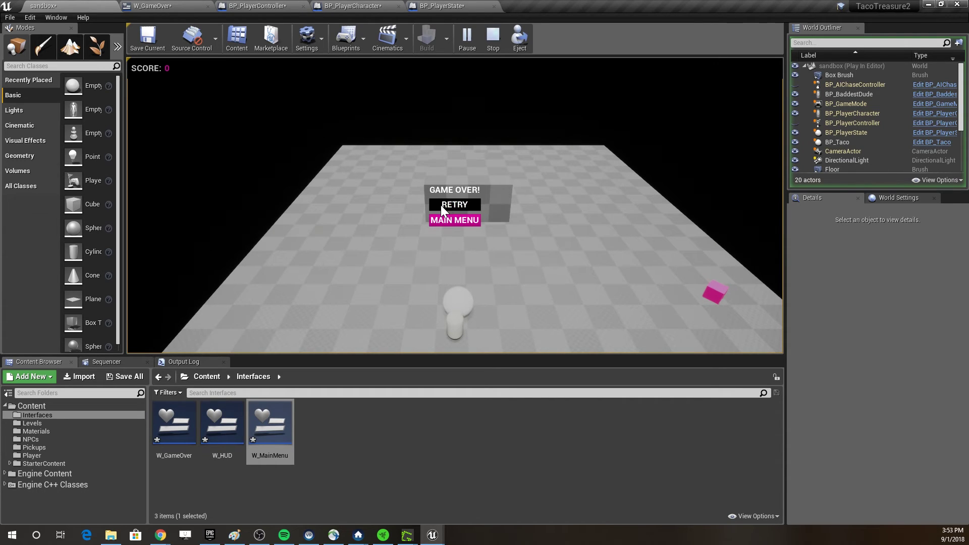
left_click(457, 207)
left_click(493, 37)
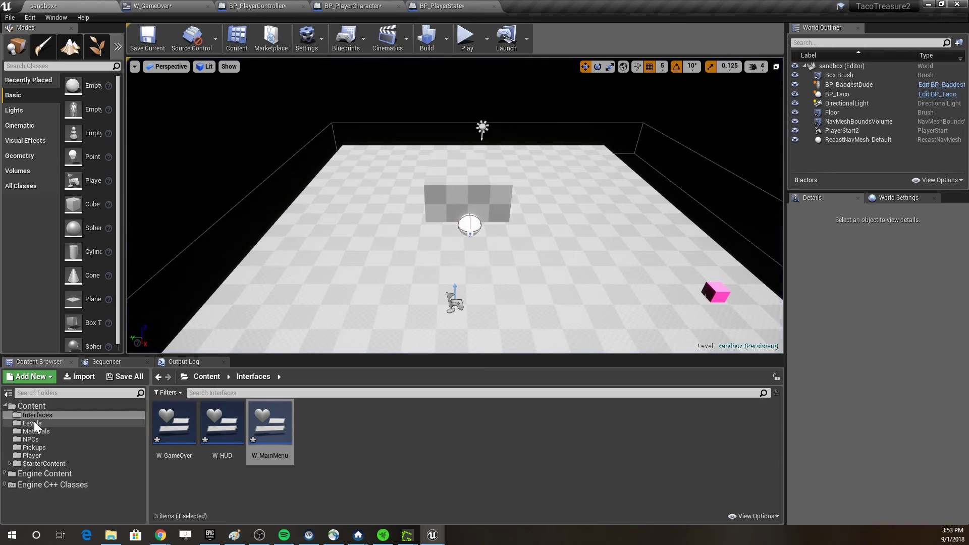
- Open the Levels content folder and save all modified assets
left_click(34, 424)
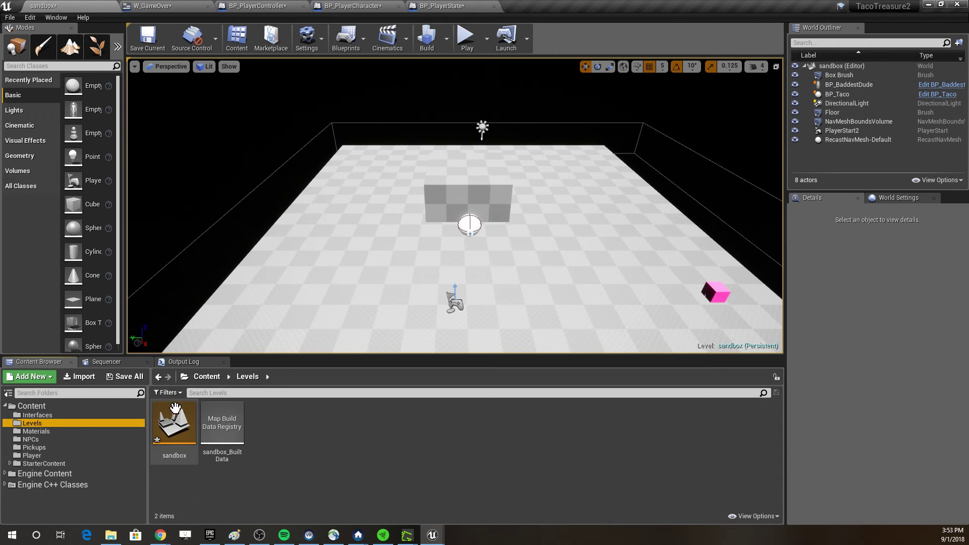
left_click(117, 377)
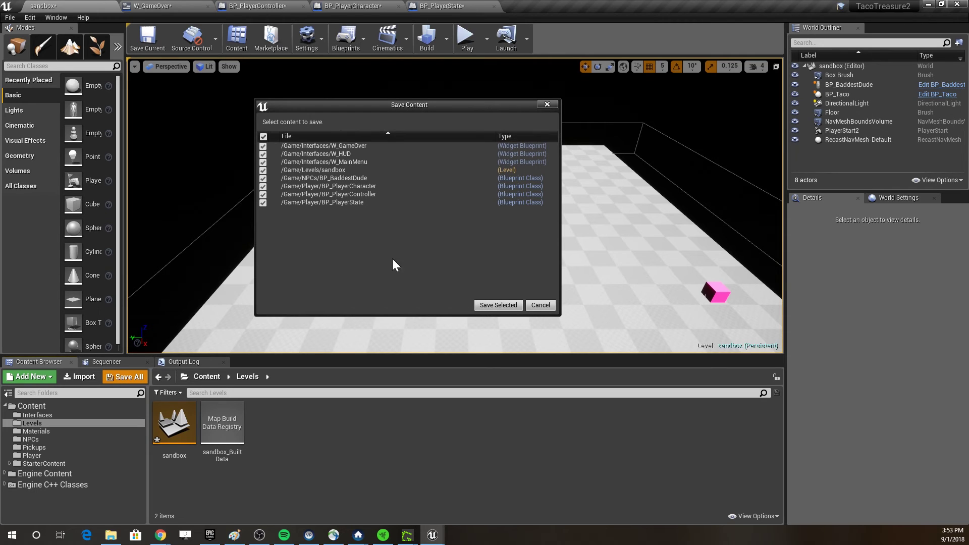
left_click(494, 304)
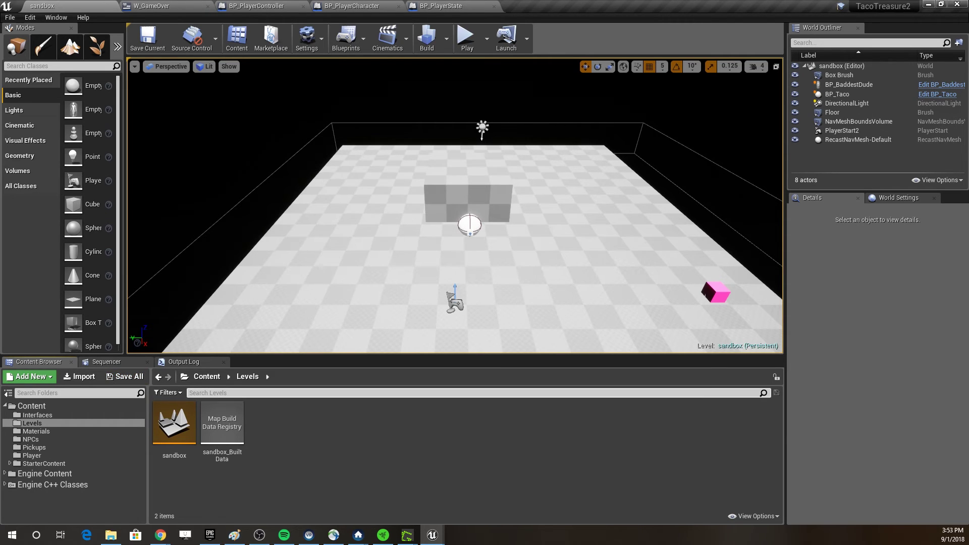
- Create a level named main in the Levels folder and open it, saving it in the process
right_click(316, 434)
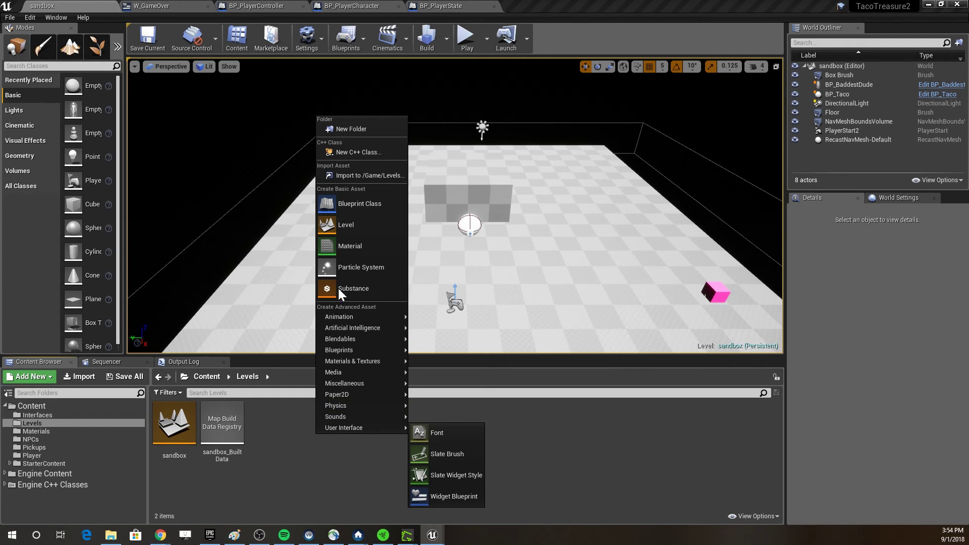
left_click(340, 230)
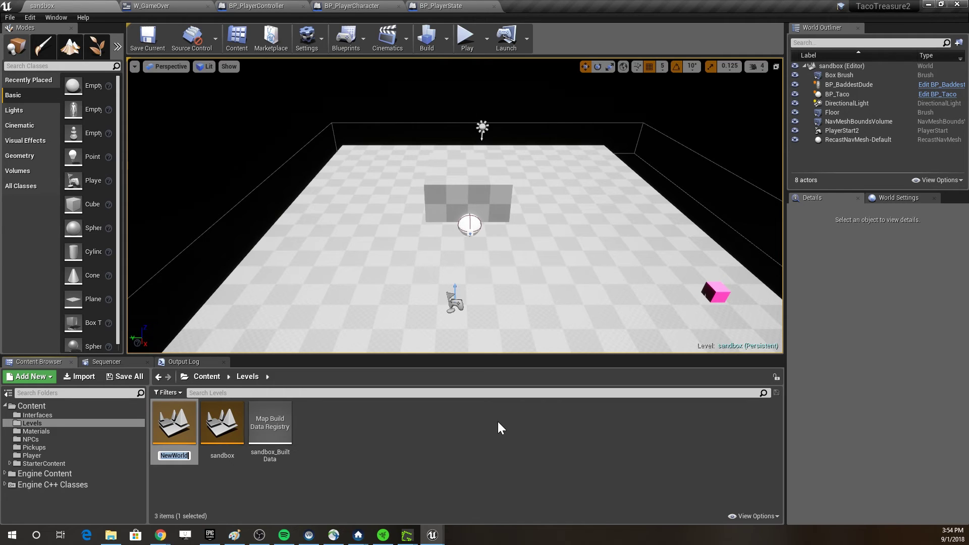
type("Main")
key("BackSpace")
key("BackSpace")
key("BackSpace")
key("BackSpace")
type("main")
key("Return")
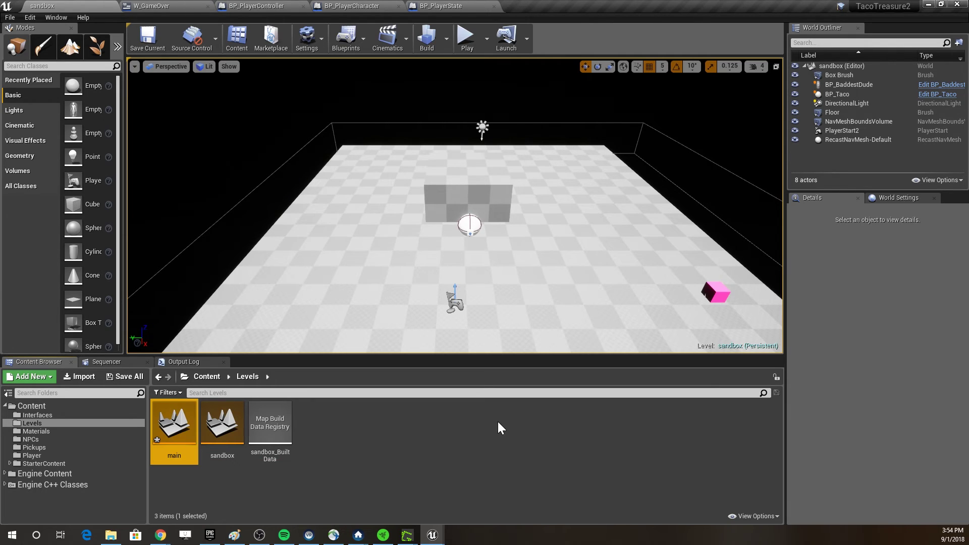
double_click(167, 427)
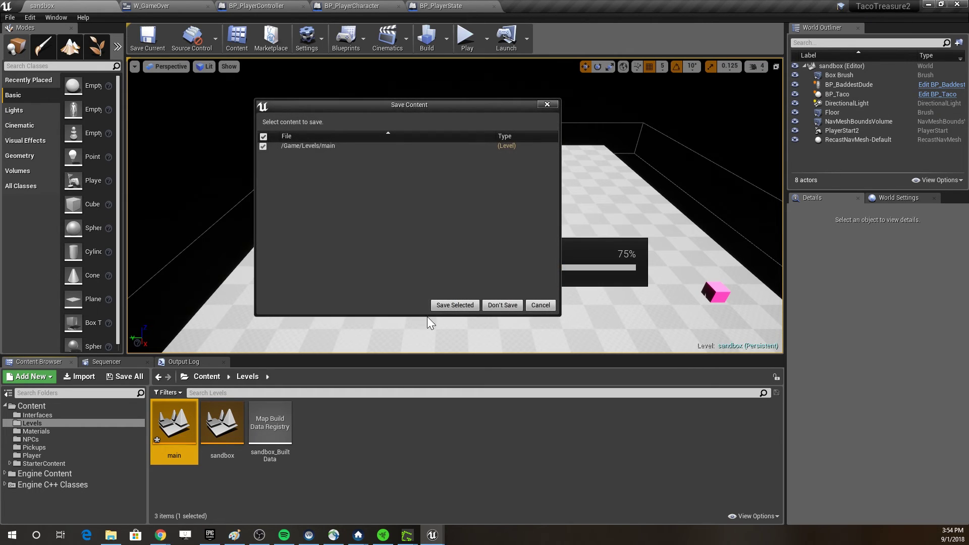
left_click(464, 304)
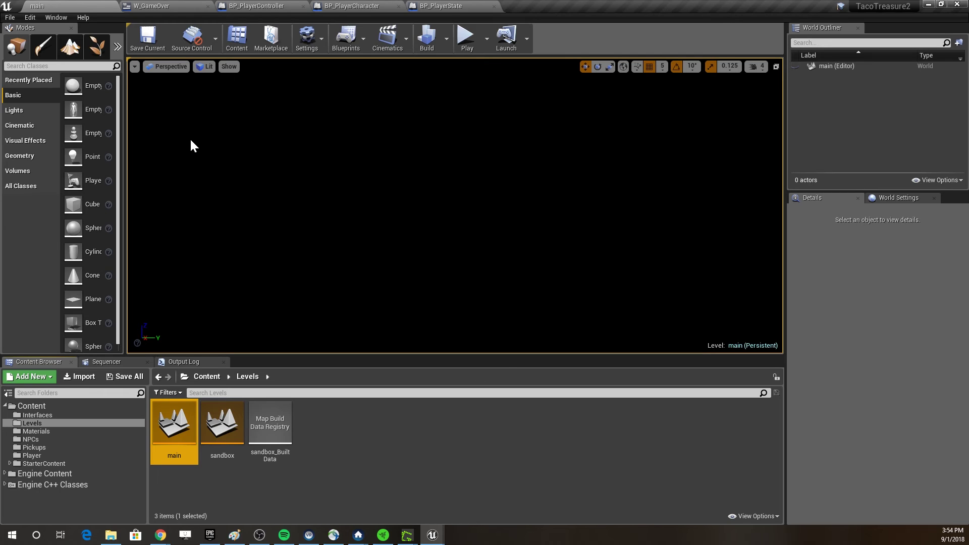
- Open the Level Blueprint of the main level
left_click(349, 40)
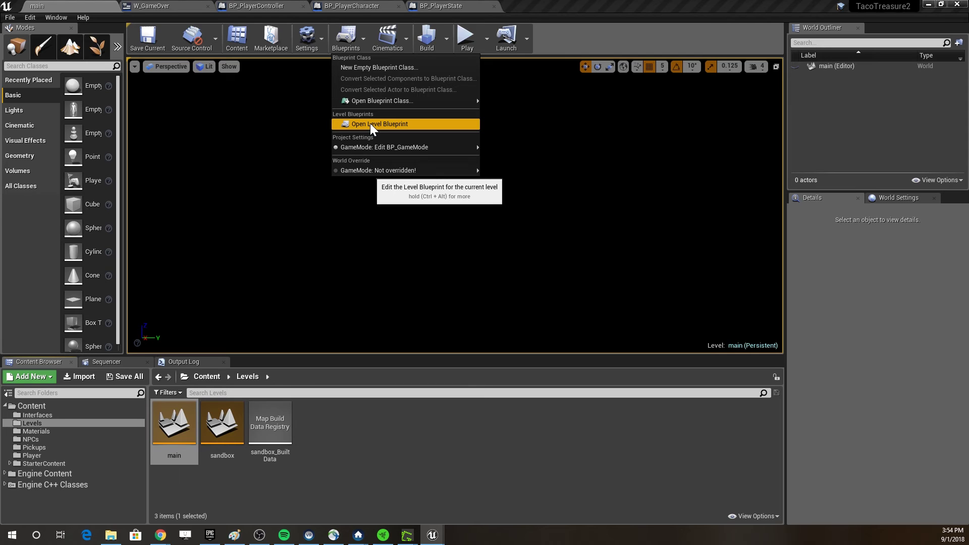
left_click(798, 113)
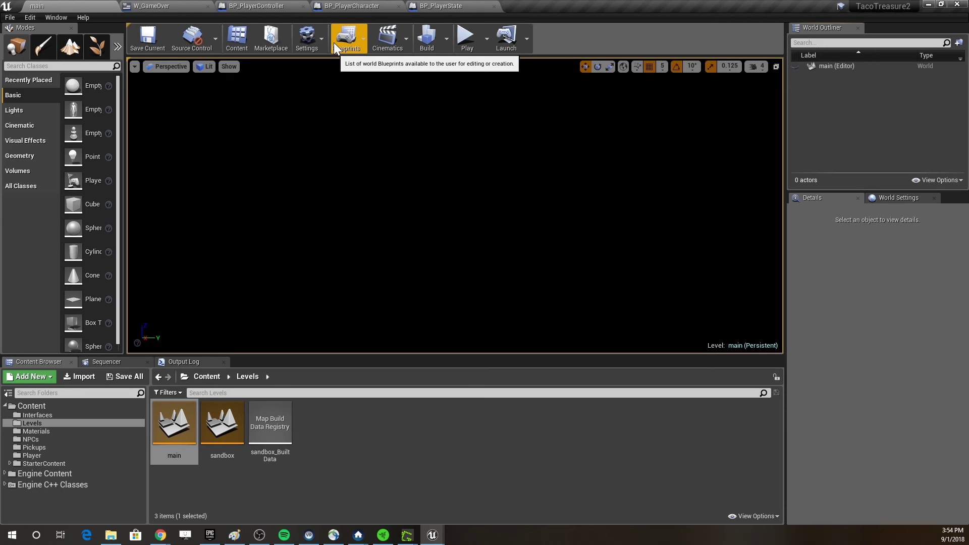
left_click(364, 45)
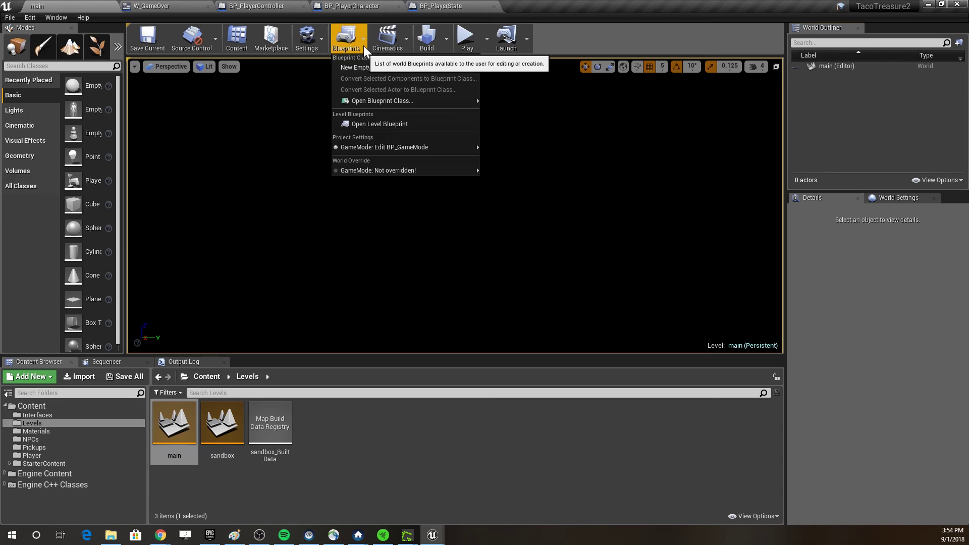
left_click(397, 124)
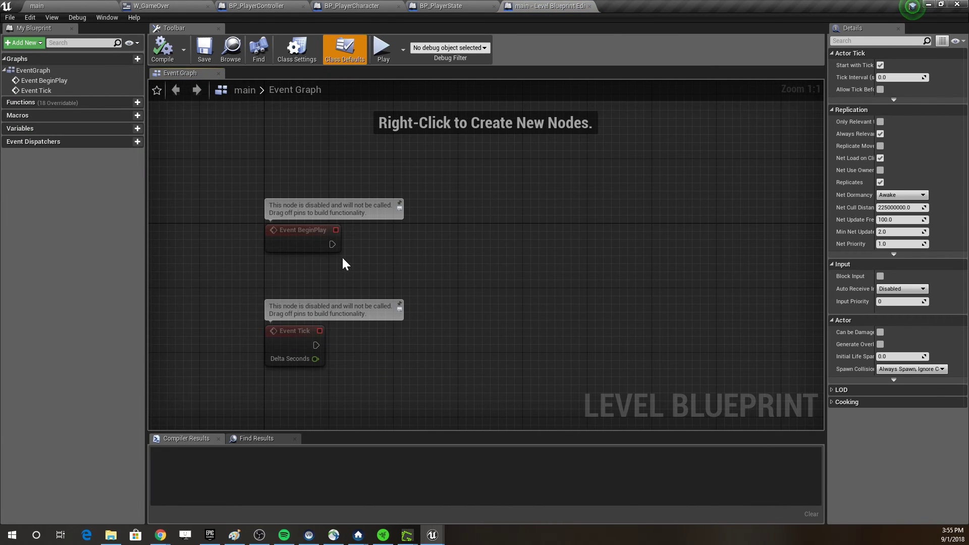
- Add a Create Widget node to Event BeginPlay and set its class to W_MainMenu
left_click_drag(332, 245, 492, 239)
type("widget")
key("Return")
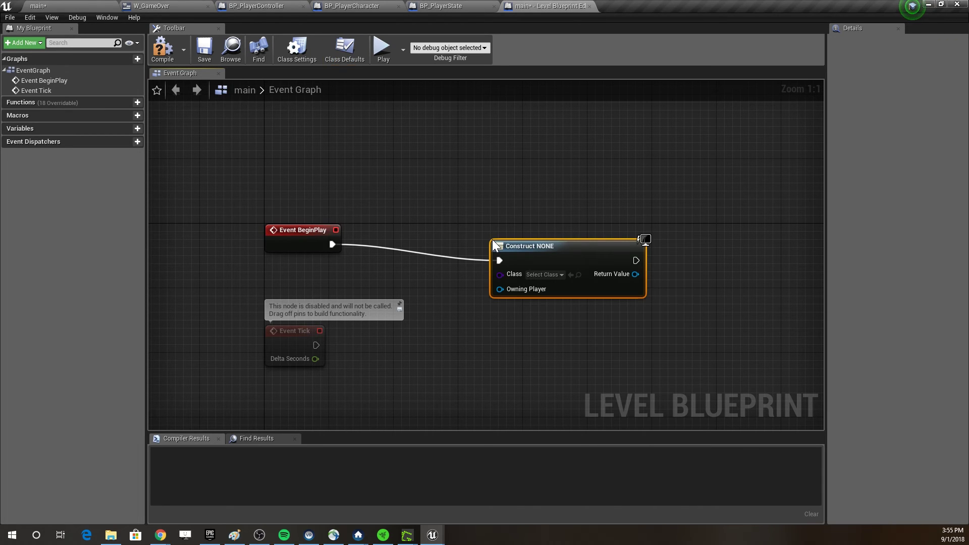
left_click(532, 258)
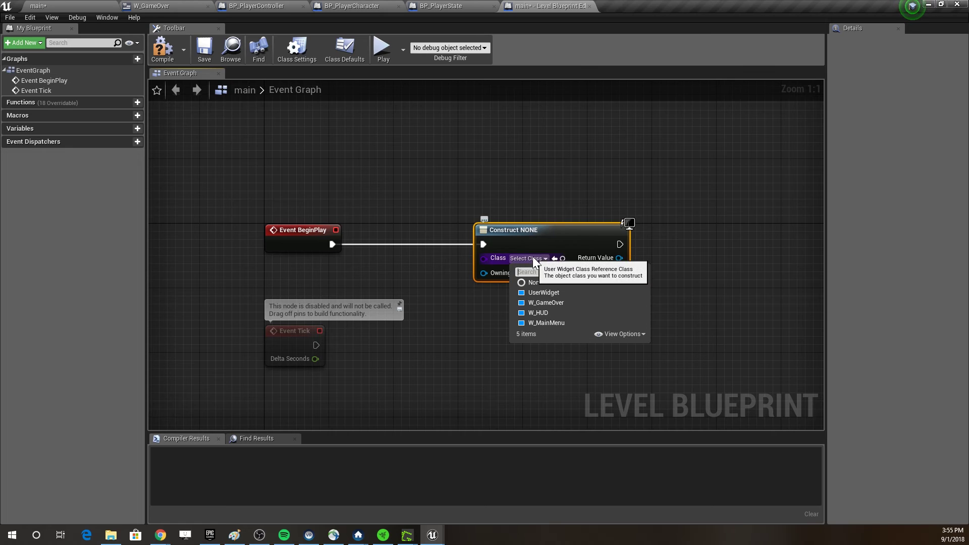
left_click(546, 323)
- Chain an Add to Viewport node after the Create Widget node, feed its target from the widget's return value and align it
right_click_drag(558, 323, 459, 345)
left_click_drag(477, 282, 540, 280)
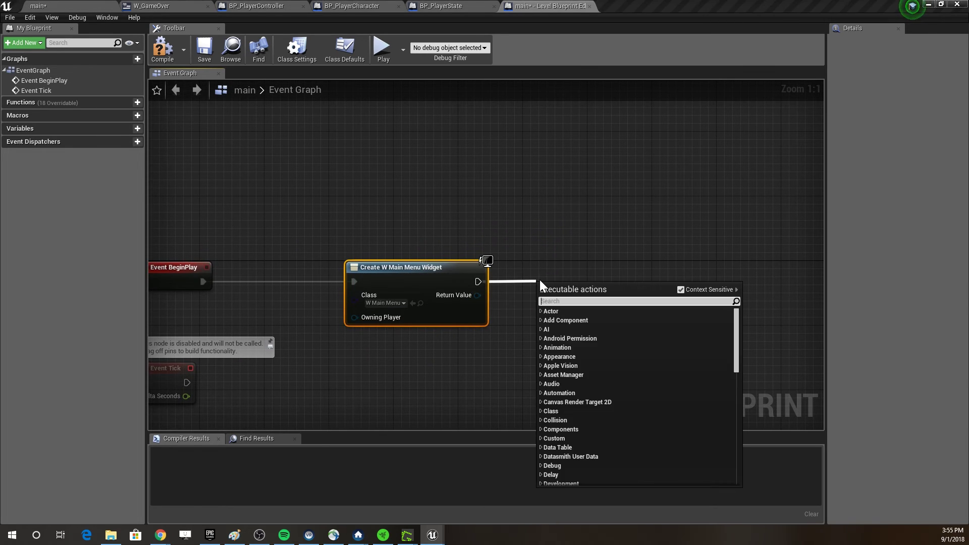
type("add to vi")
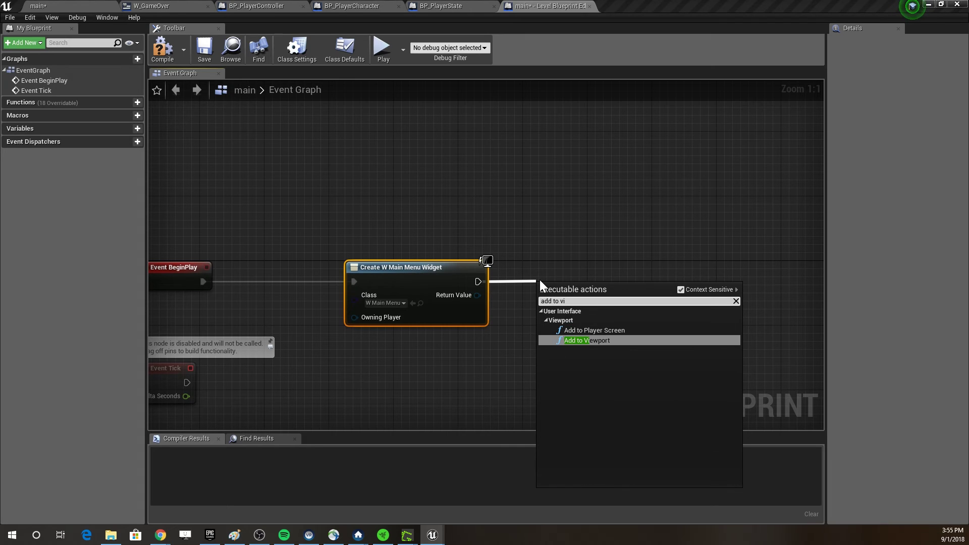
key("Return")
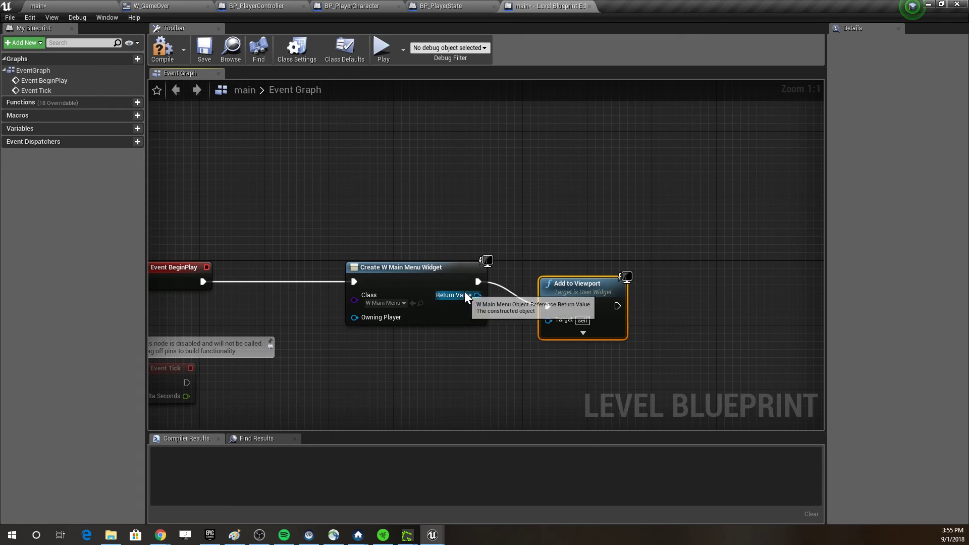
left_click_drag(477, 295, 549, 323)
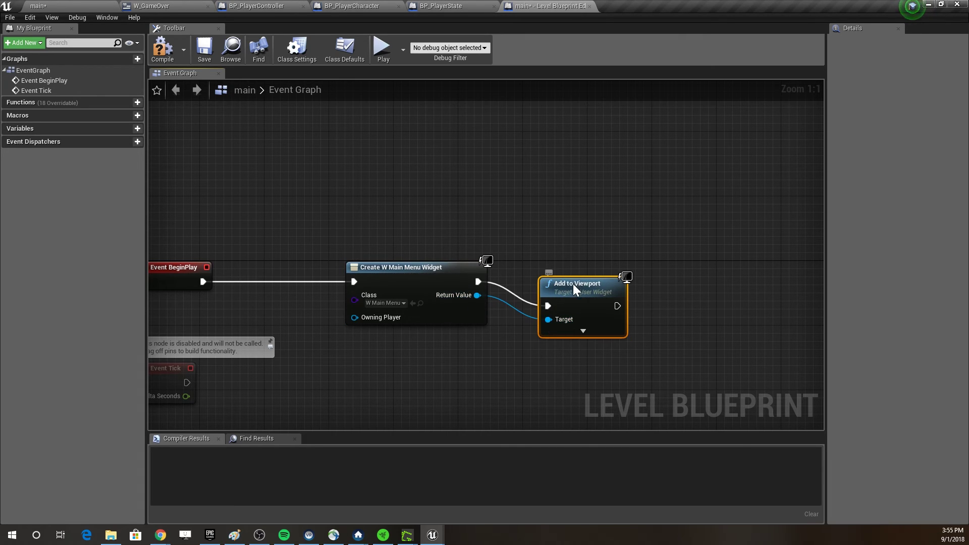
left_click_drag(575, 286, 546, 265)
left_click_drag(587, 281, 653, 281)
left_click(631, 328)
right_click(631, 328)
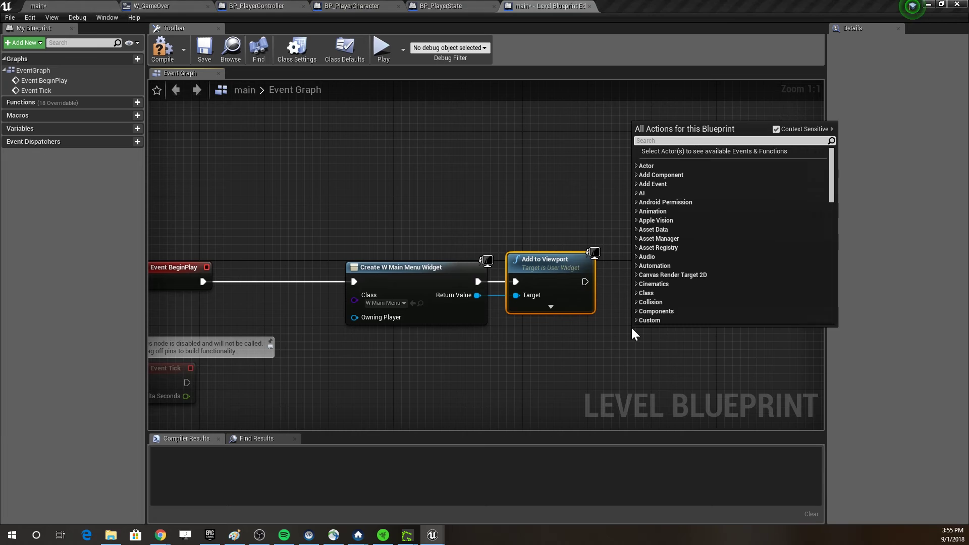
type("show mouse")
key("ctrl+a")
type("set ")
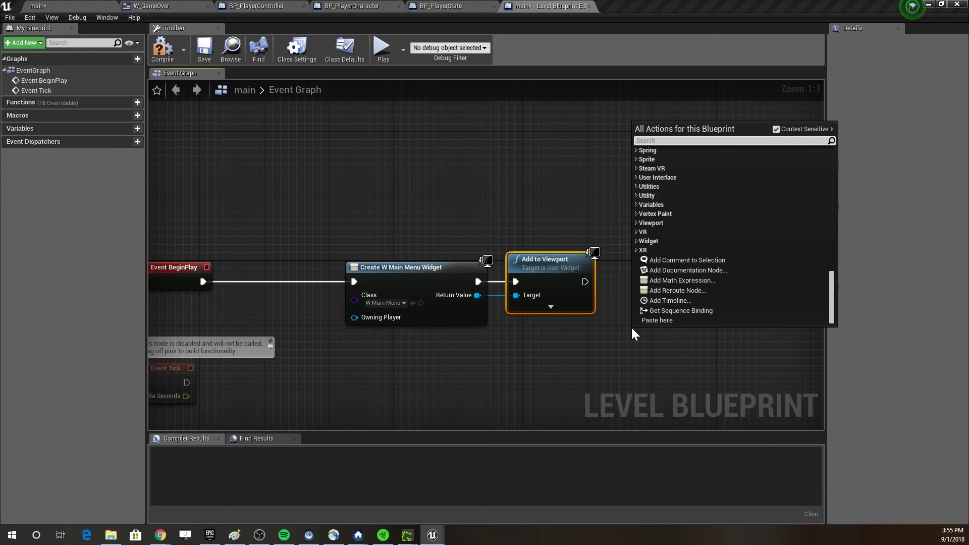
type("show")
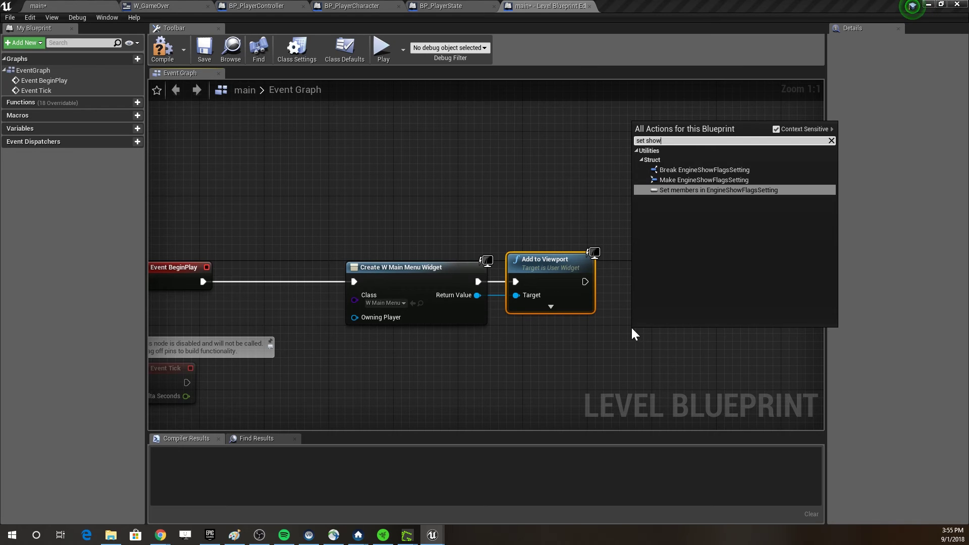
key("Escape")
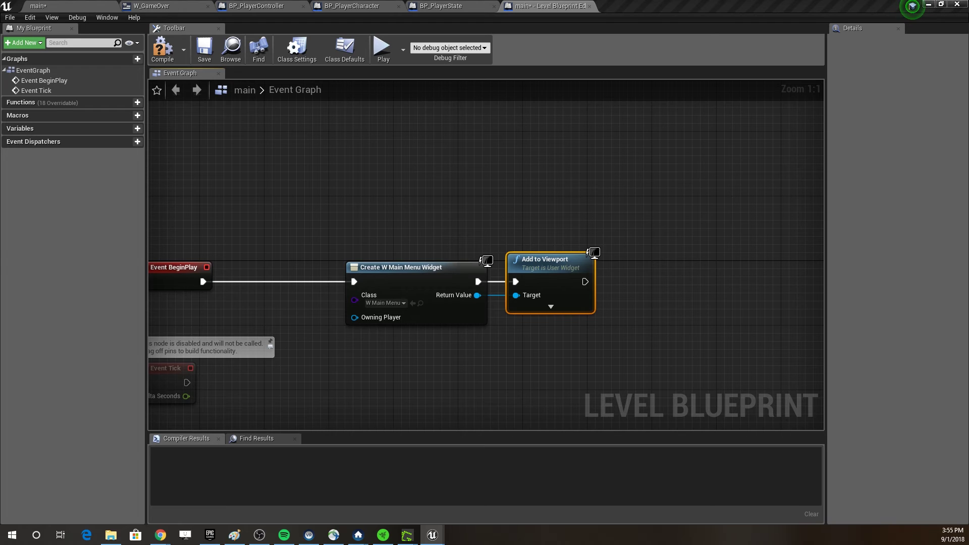
right_click(558, 372)
type("player")
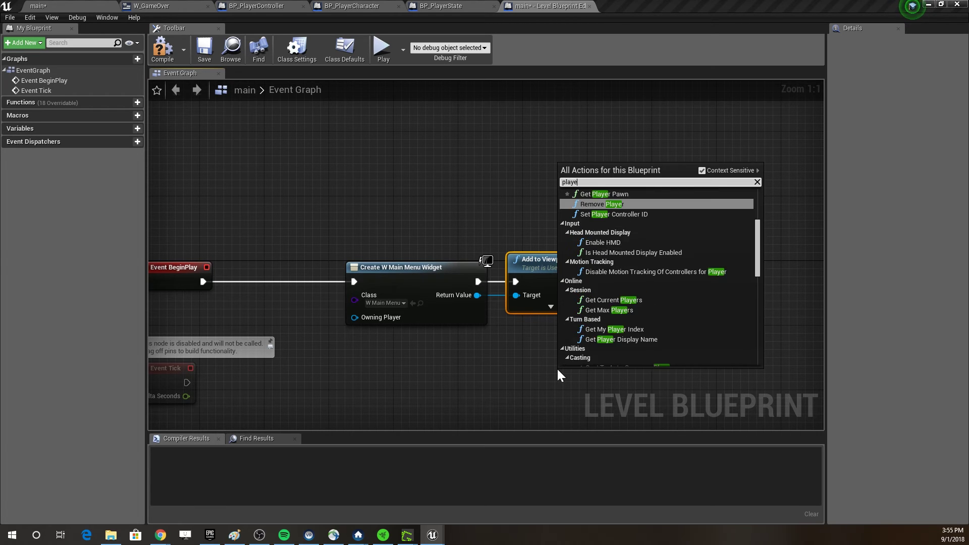
left_click(558, 372)
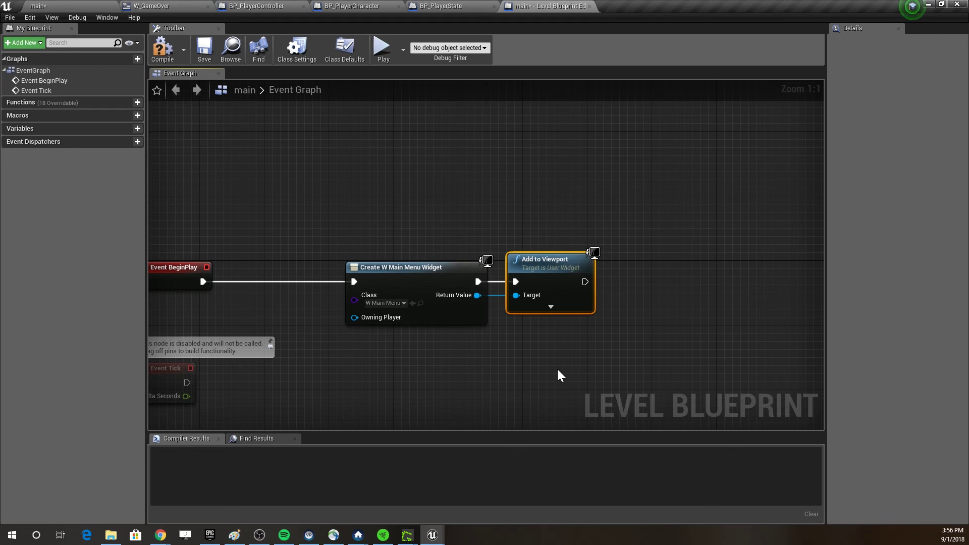
- With context sensitivity off, add a Set Show Mouse Cursor node, run it after Add to Viewport and compile the blueprint
right_click(558, 372)
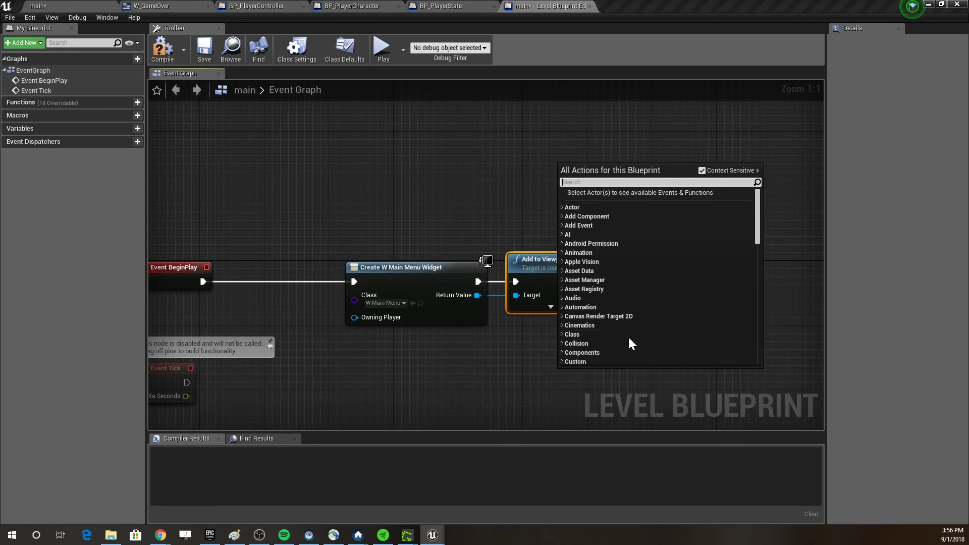
left_click(701, 170)
type("set show mou")
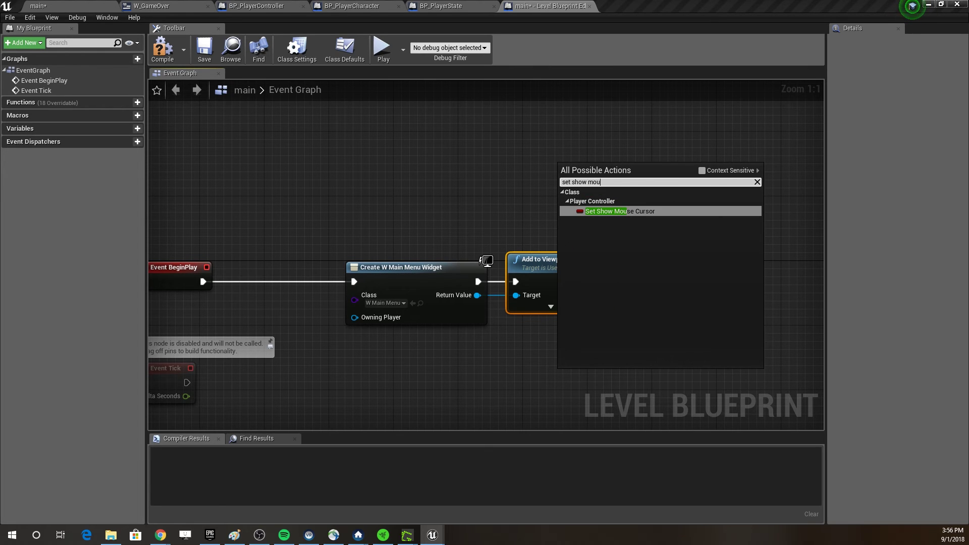
left_click(653, 210)
left_click_drag(602, 370, 675, 270)
left_click_drag(585, 282, 649, 274)
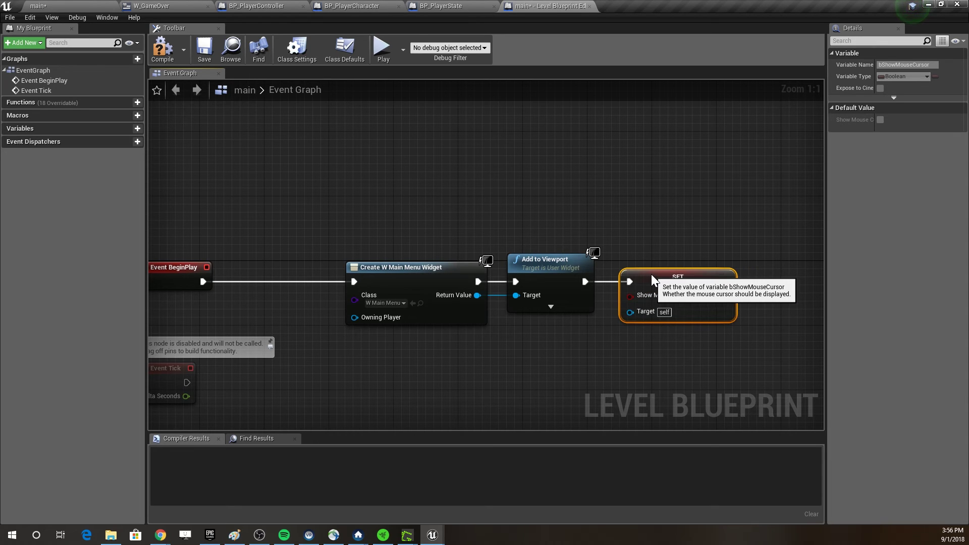
left_click(162, 53)
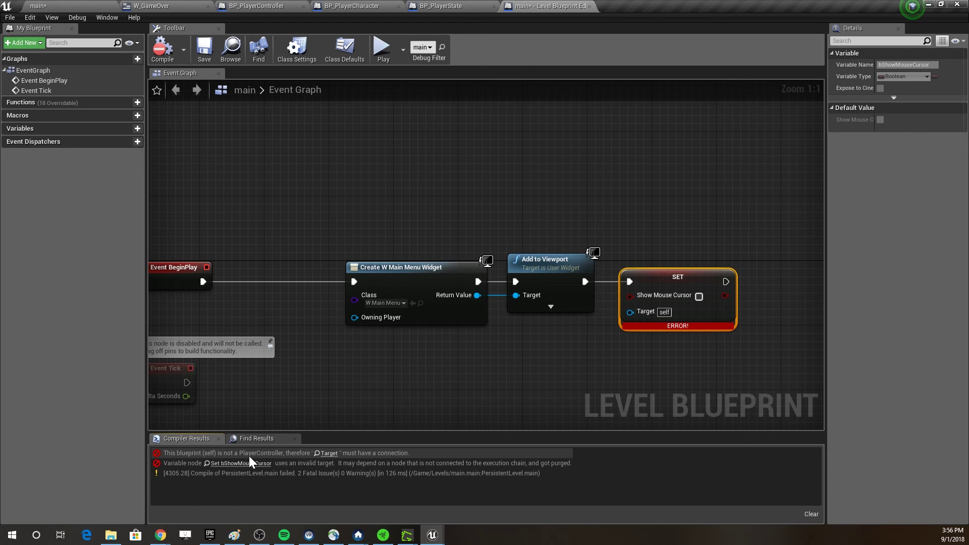
- Feed the Show Mouse Cursor node's target from a Get Player Controller node, recompile and move Event BeginPlay closer to the Create Widget node
left_click_drag(635, 312, 512, 360)
type("get player contr")
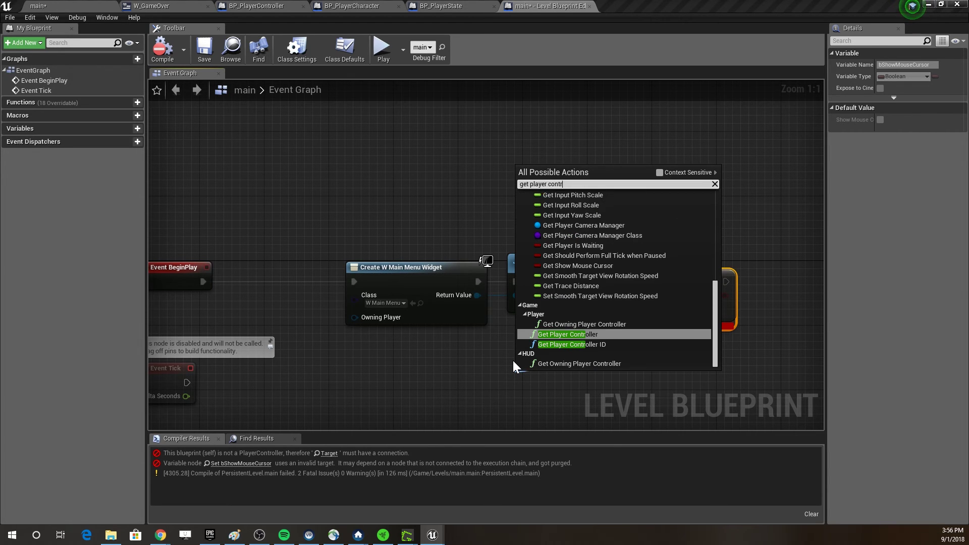
key("Return")
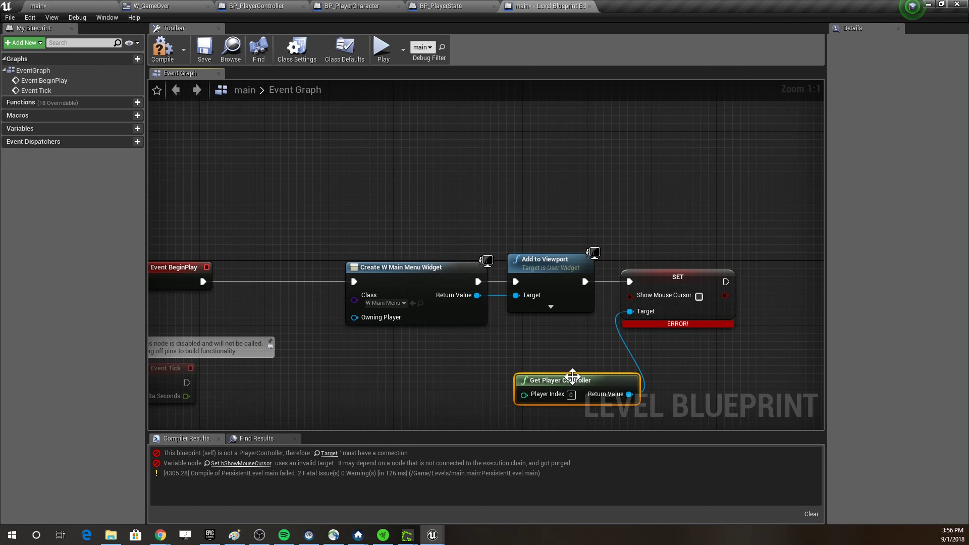
left_click_drag(571, 380, 515, 356)
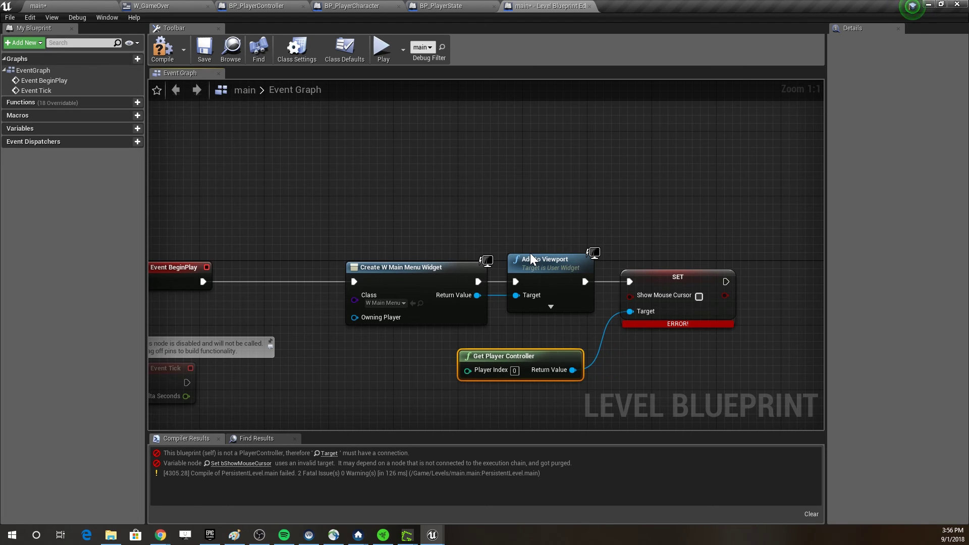
left_click(155, 55)
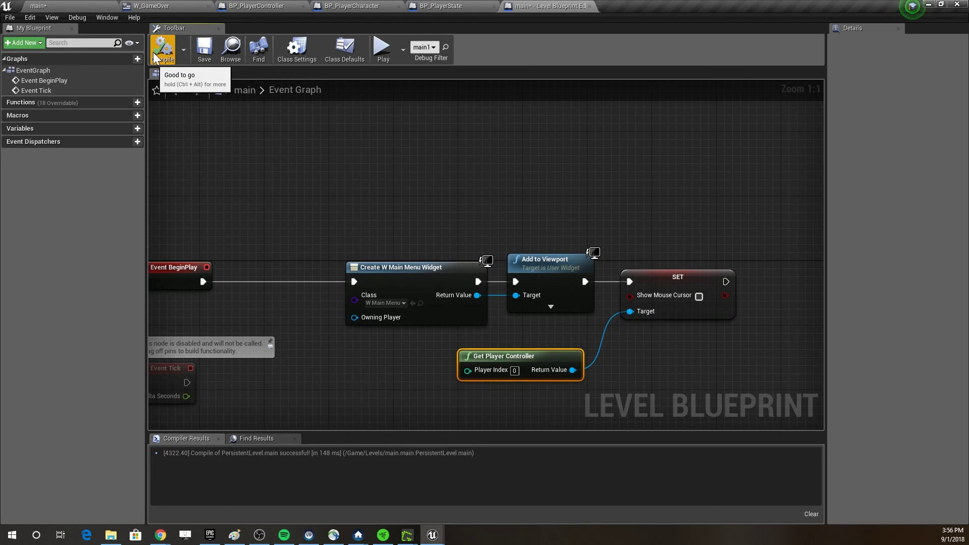
right_click_drag(339, 195, 352, 242)
left_click(391, 260)
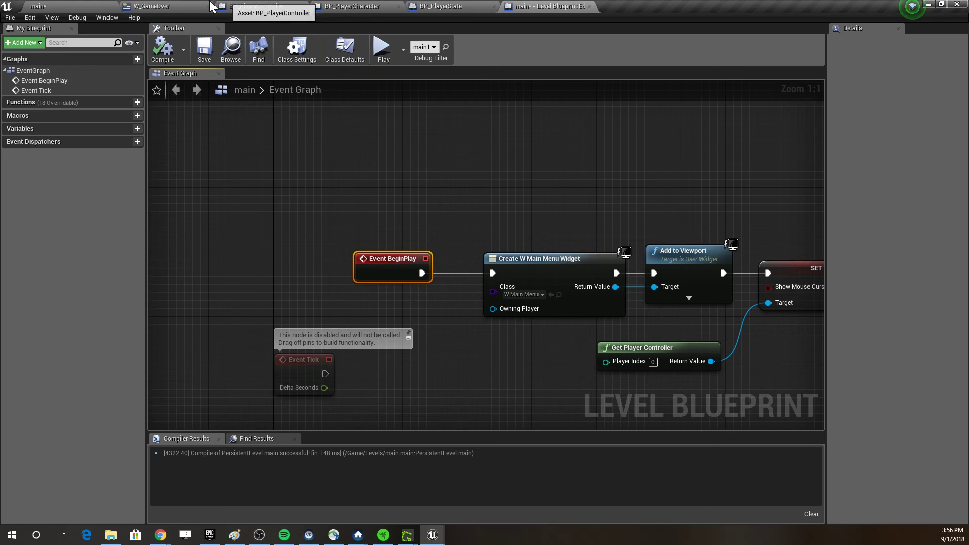
- Close the W_GameOver, BP_PlayerController, BP_PlayerCharacter and BP_PlayerState editors and save the main level blueprint
left_click(84, 6)
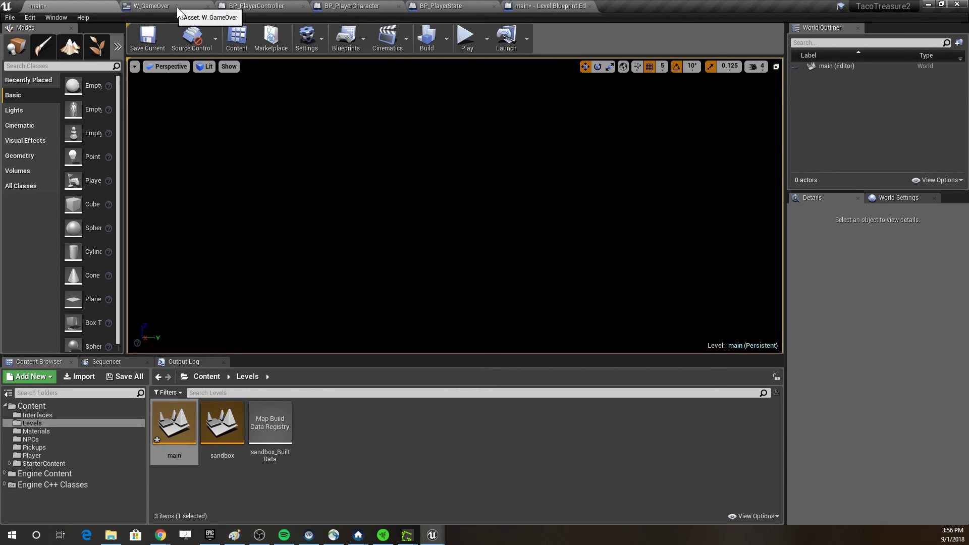
left_click(208, 7)
left_click(182, 10)
left_click(112, 6)
left_click(207, 6)
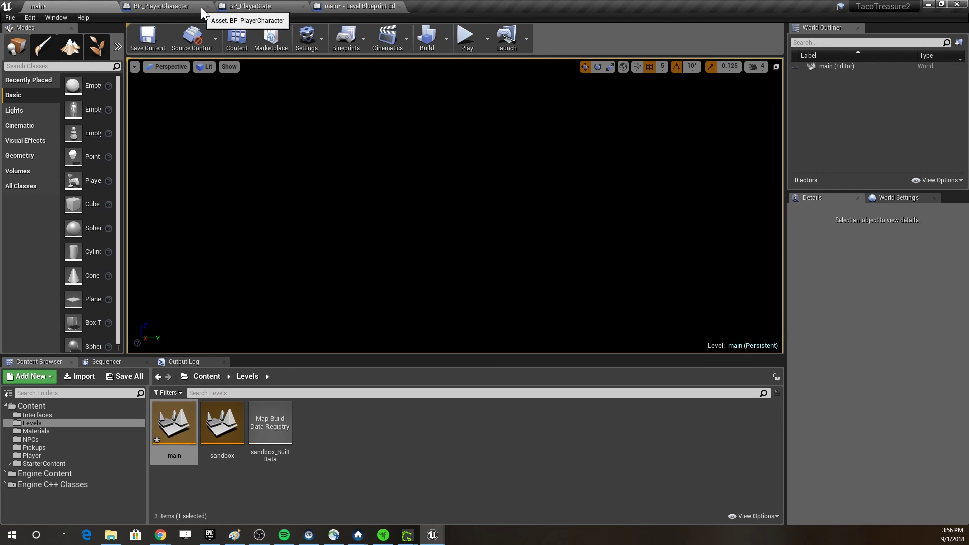
left_click(207, 6)
left_click(208, 6)
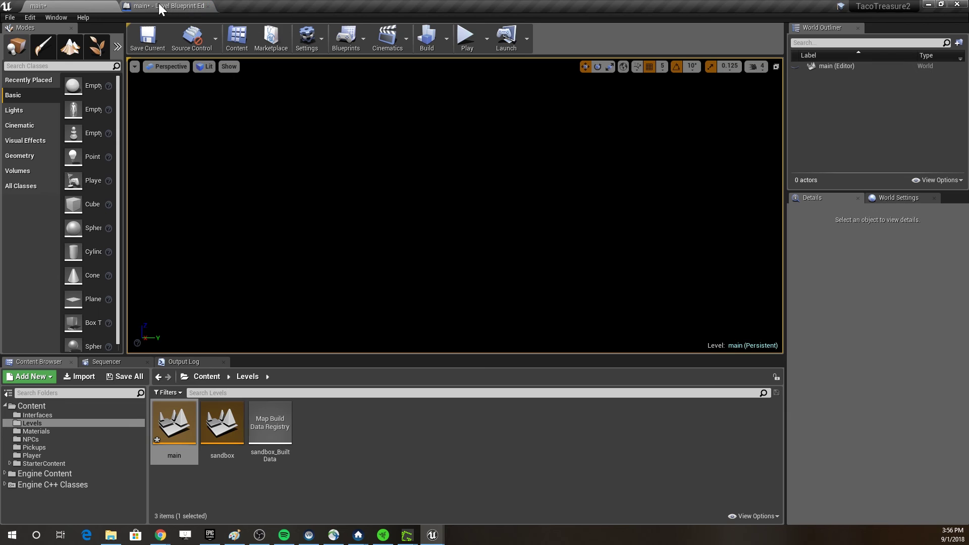
left_click(199, 8)
left_click(205, 48)
- Open the W_MainMenu widget from the Interfaces content folder
left_click(70, 6)
left_click(32, 414)
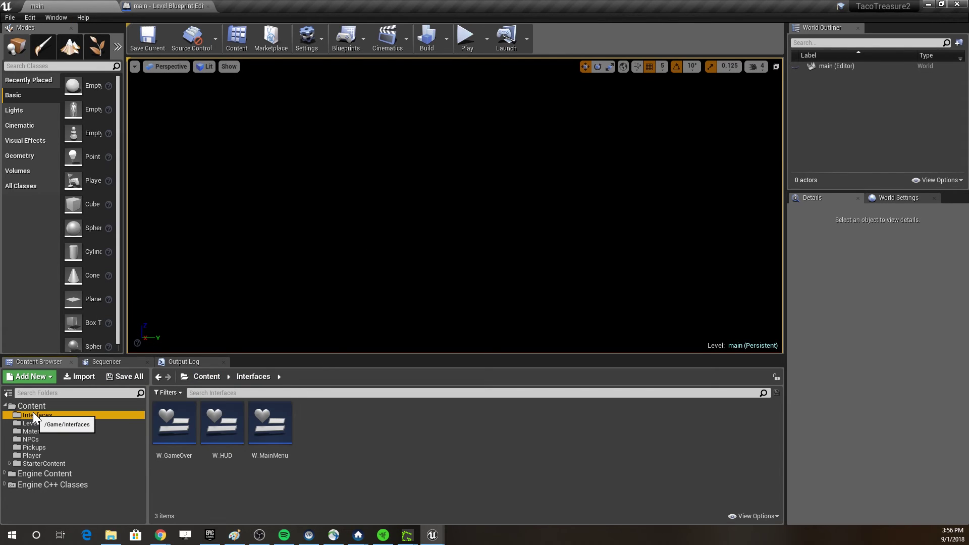
double_click(263, 426)
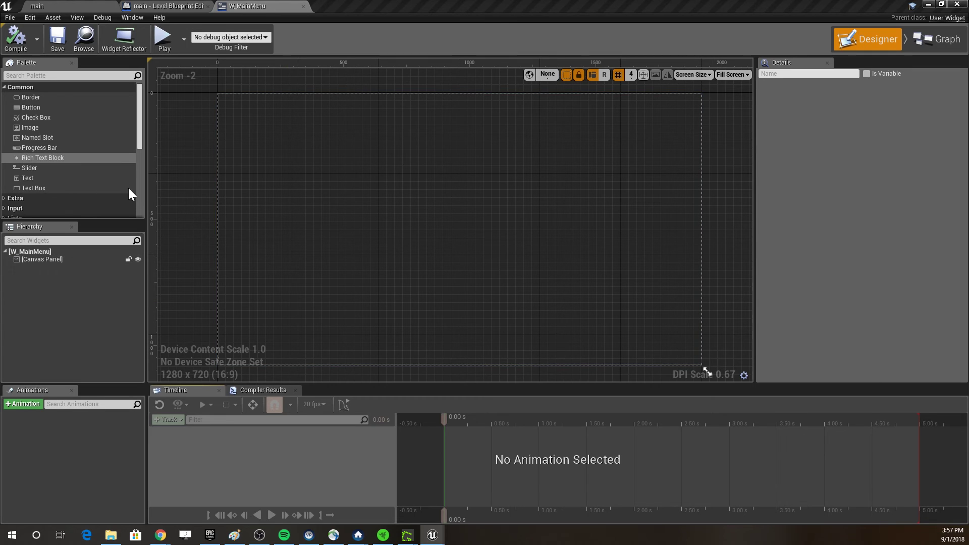
- Add a Border to the Canvas Panel and anchor it to stretch over the whole canvas
left_click_drag(43, 98, 43, 257)
left_click(43, 271)
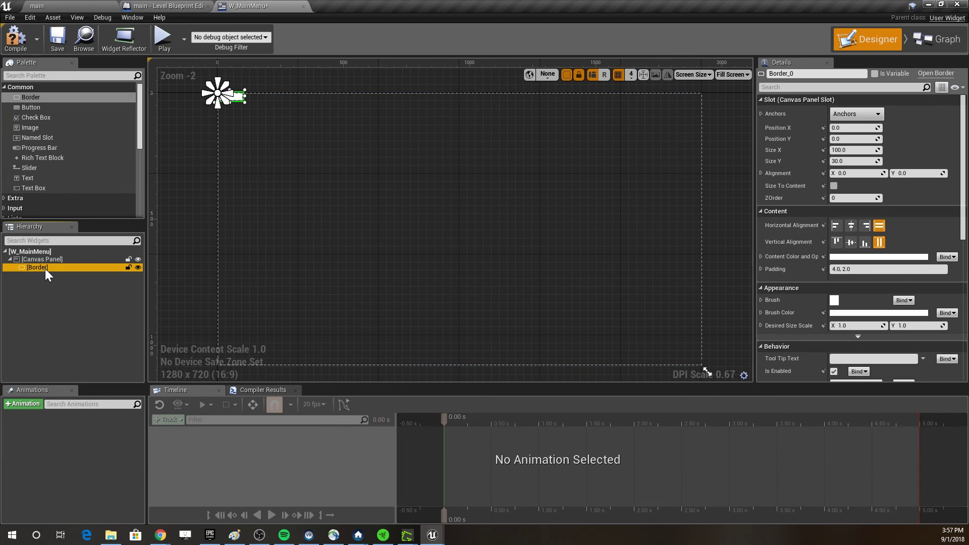
left_click(865, 119)
left_click(953, 245, "ctrl")
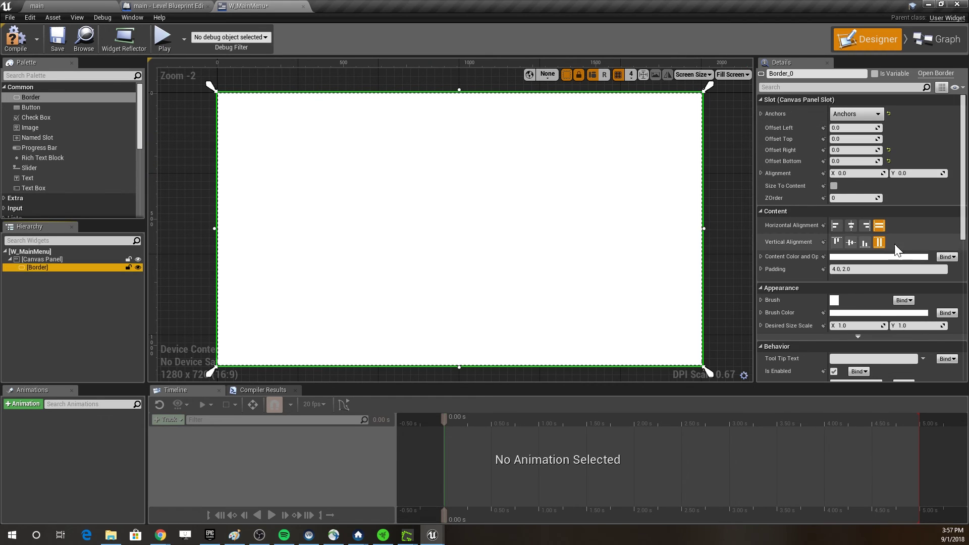
- Make the tint of the border's brush fully transparent
left_click(761, 299)
scroll(868, 345, "down", 1)
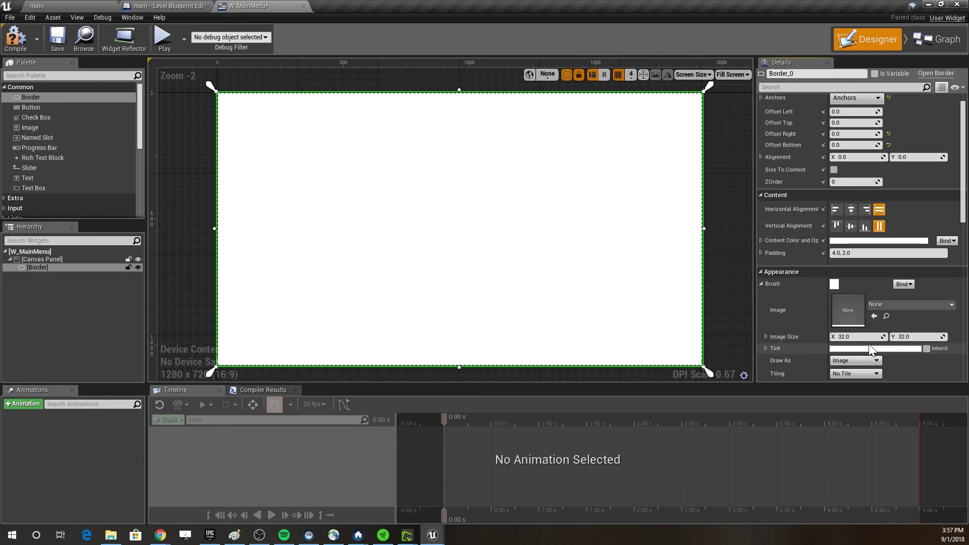
left_click(864, 349)
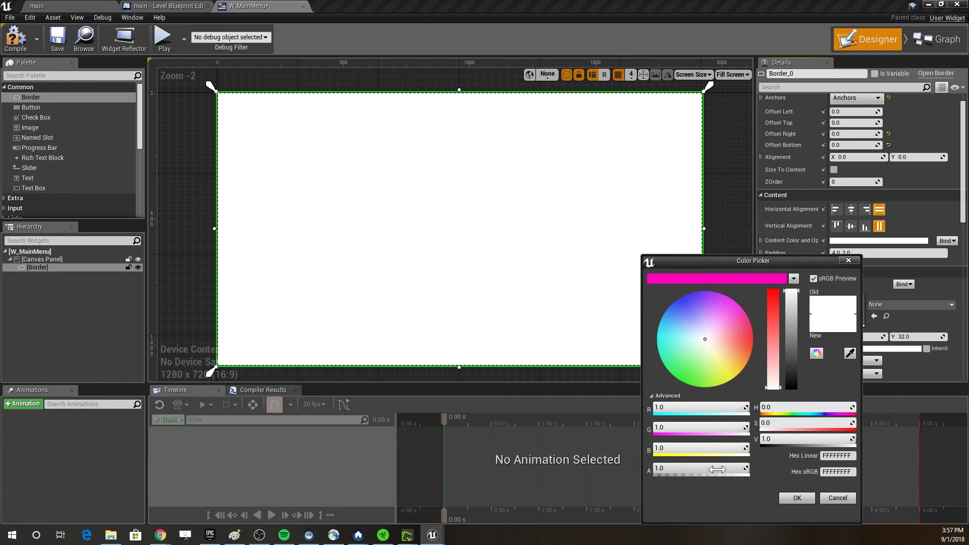
left_click_drag(739, 468, 656, 468)
left_click(799, 498)
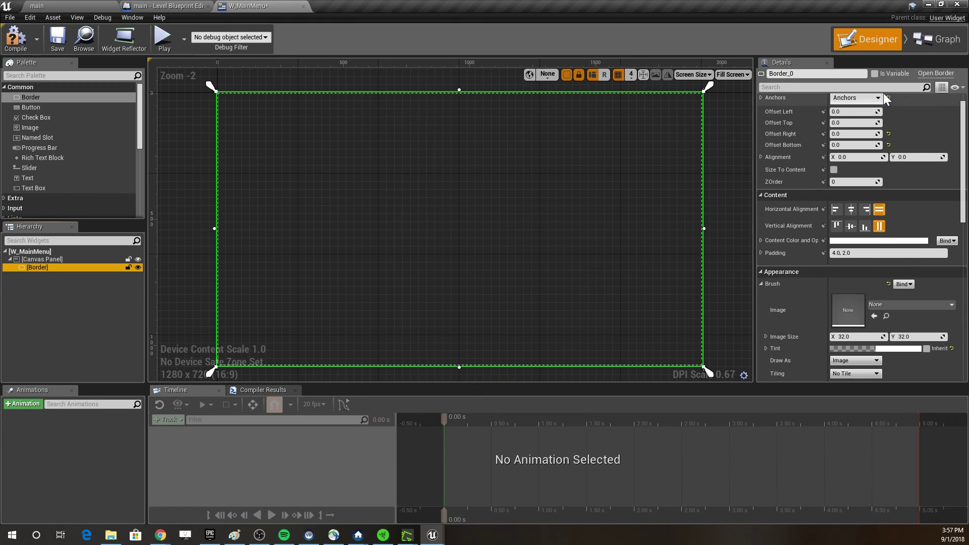
- Add a Vertical Box inside the Border
left_click(856, 98)
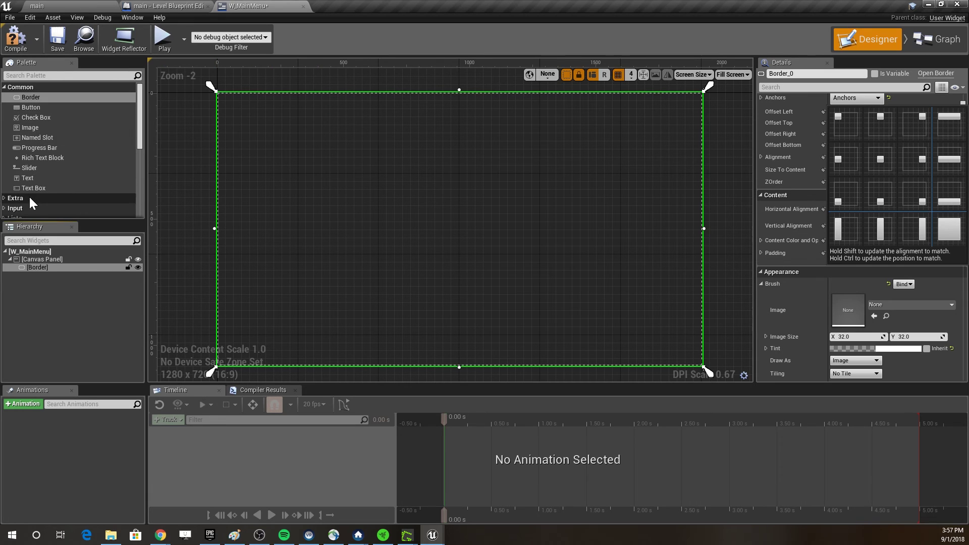
left_click_drag(141, 129, 141, 167)
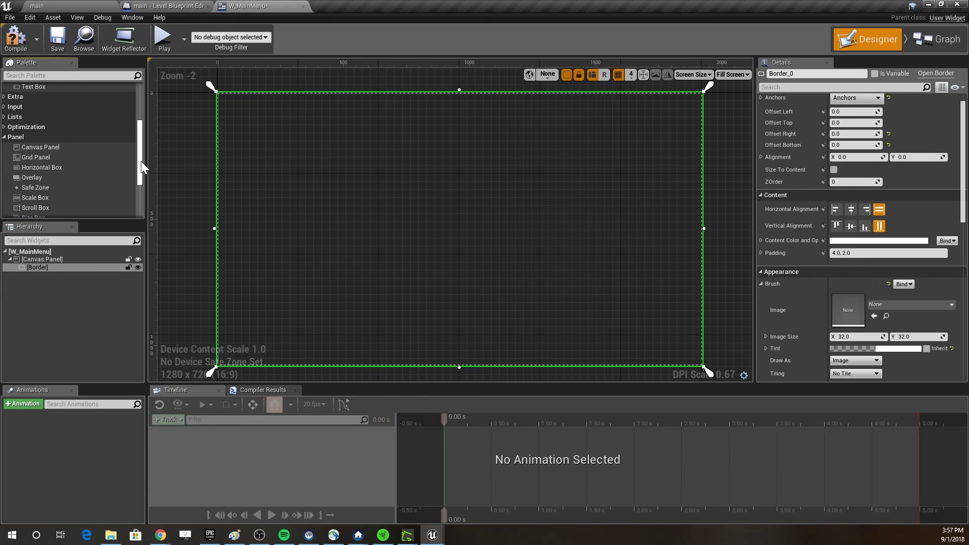
left_click_drag(140, 161, 141, 187)
left_click_drag(61, 159, 53, 268)
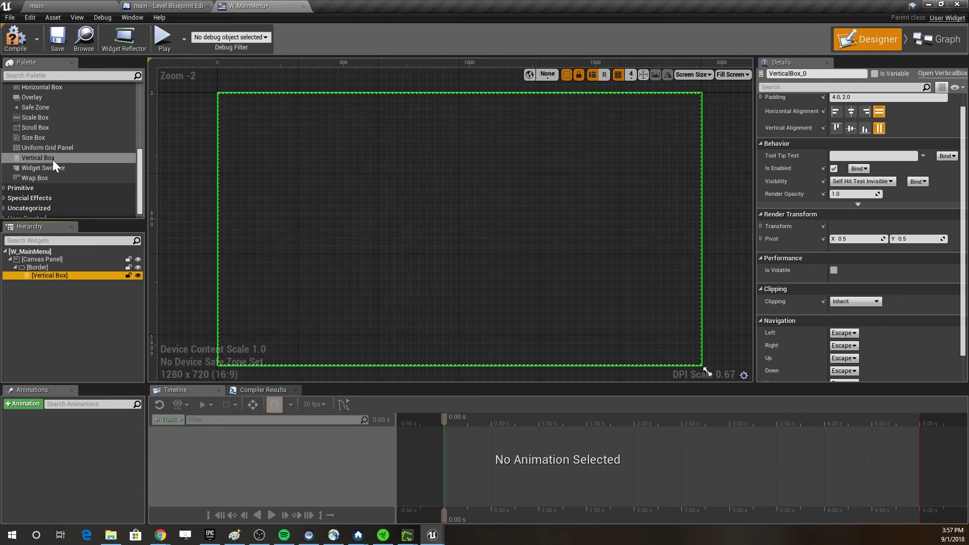
- Add a Text block and a Button beneath it to the Vertical Box
left_click_drag(140, 164, 144, 105)
left_click_drag(39, 165, 56, 284)
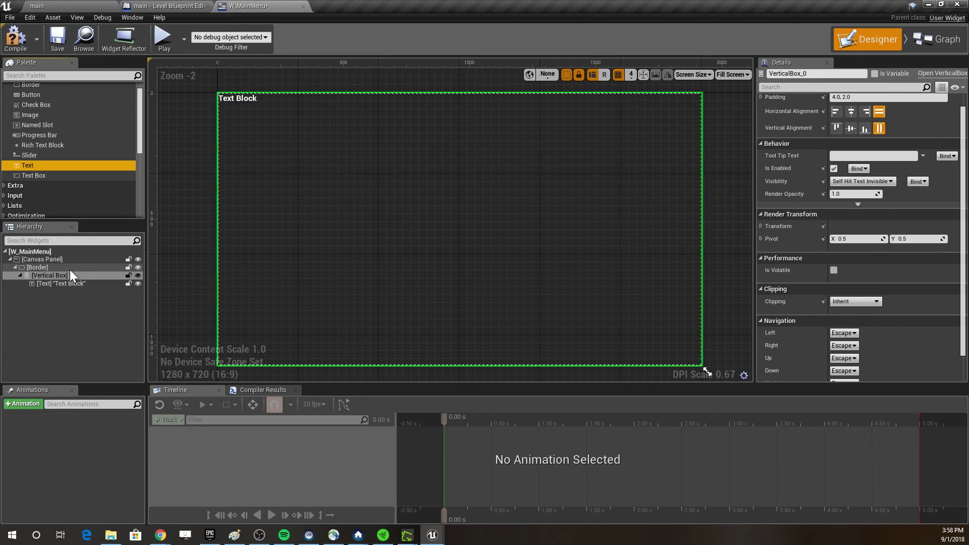
left_click_drag(53, 97, 51, 276)
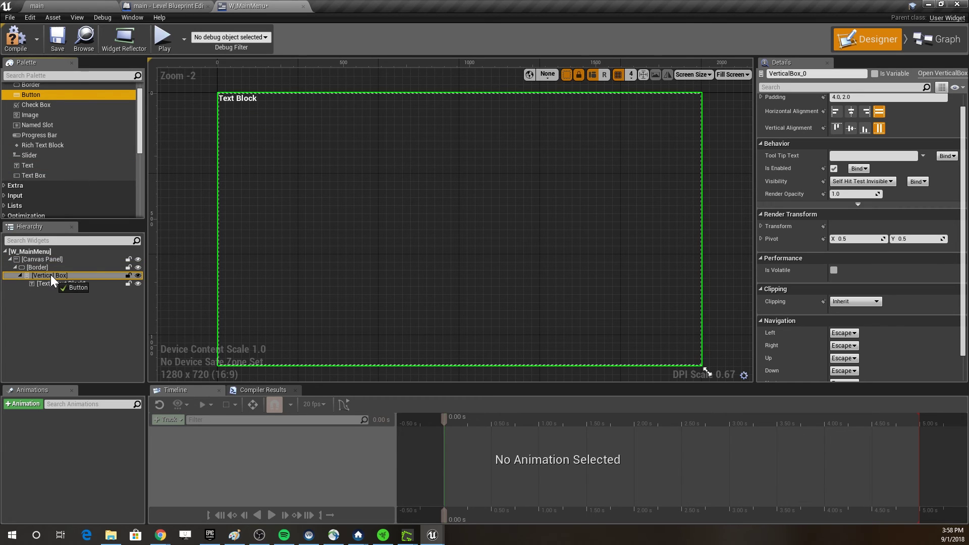
left_click_drag(51, 274, 51, 274)
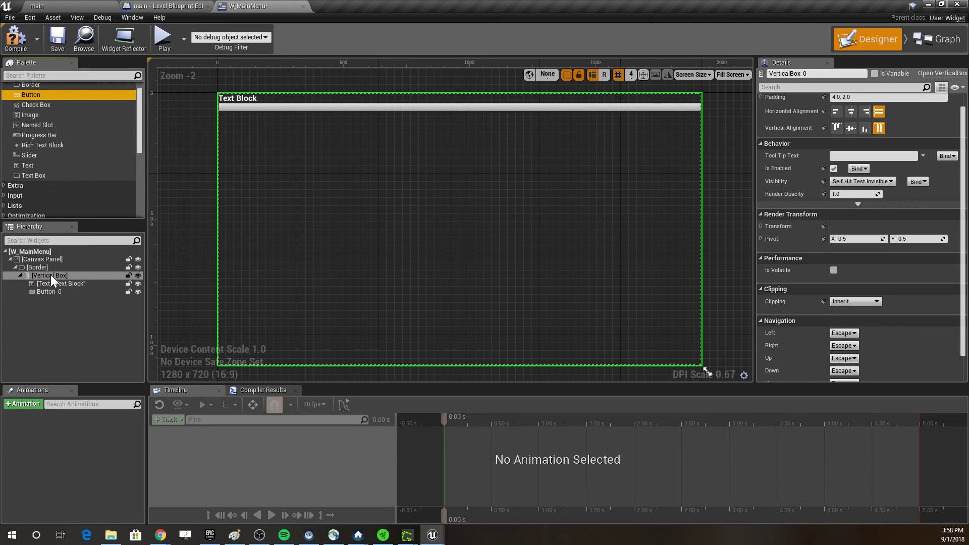
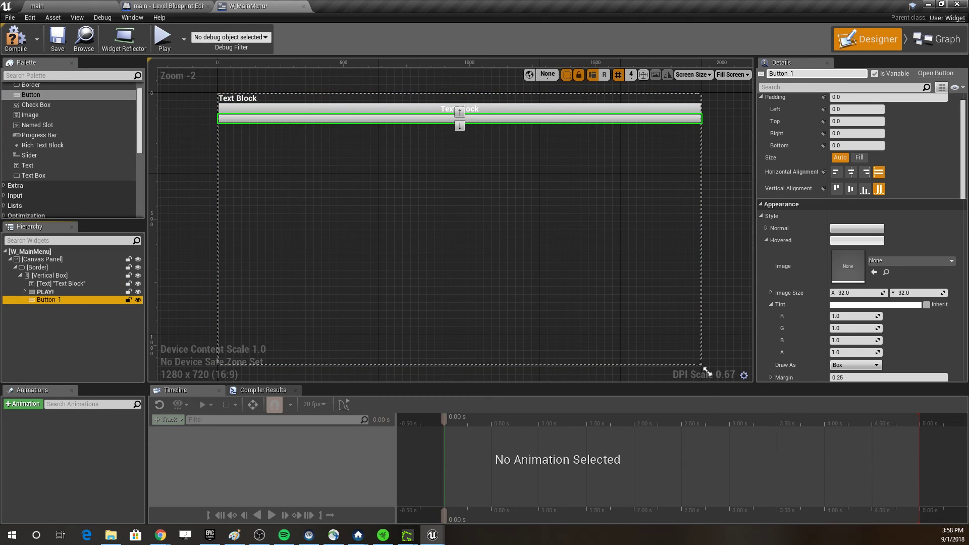
- Rename the newly added second button to Options Button and the first button to Play Button
type("Options Button")
key("Return")
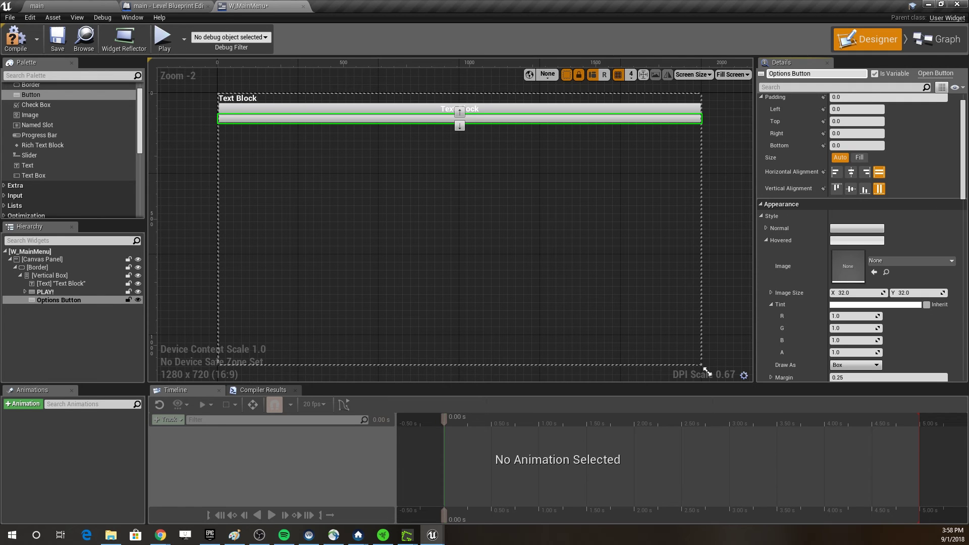
left_click(46, 292)
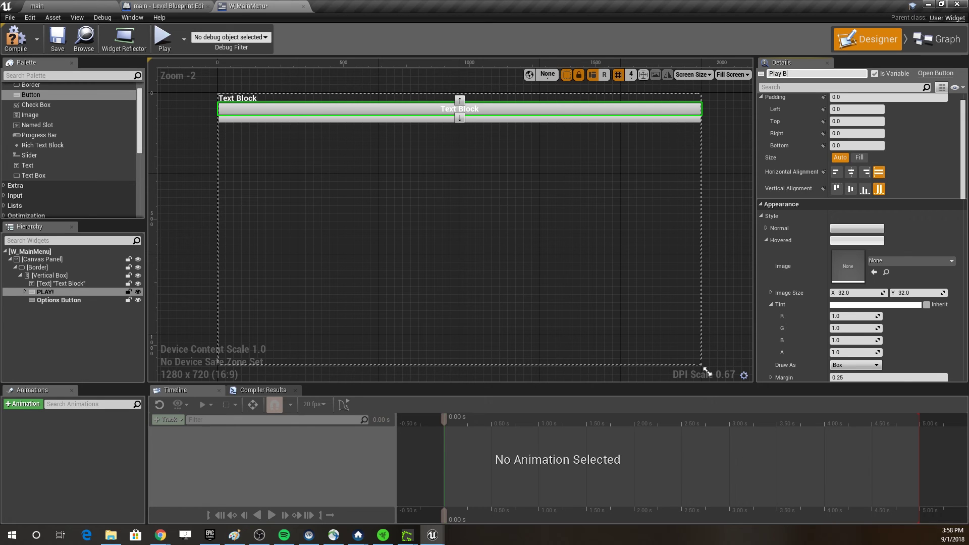
type("Play Button")
key("Return")
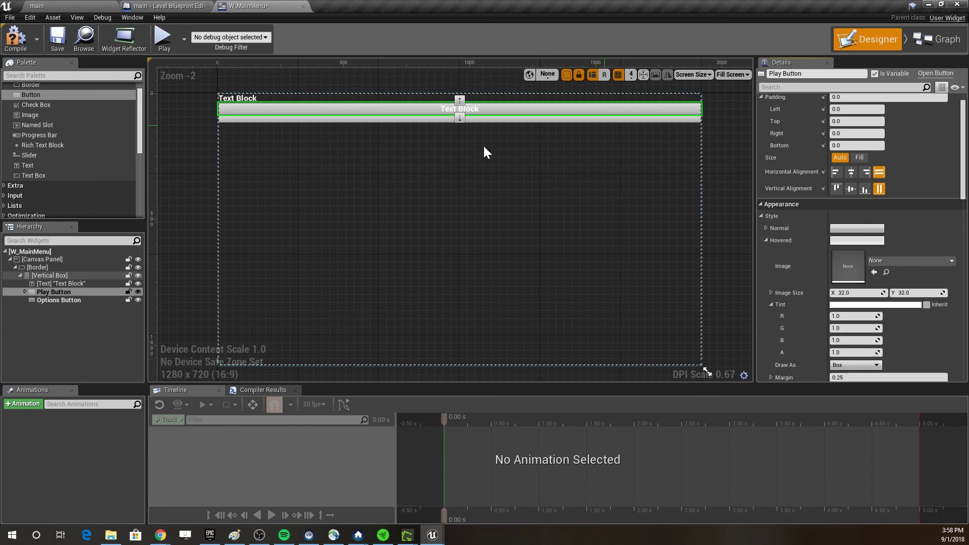
- Add a Text block inside the Options Button
scroll(559, 131, "down", 1)
left_click_drag(43, 163, 65, 300)
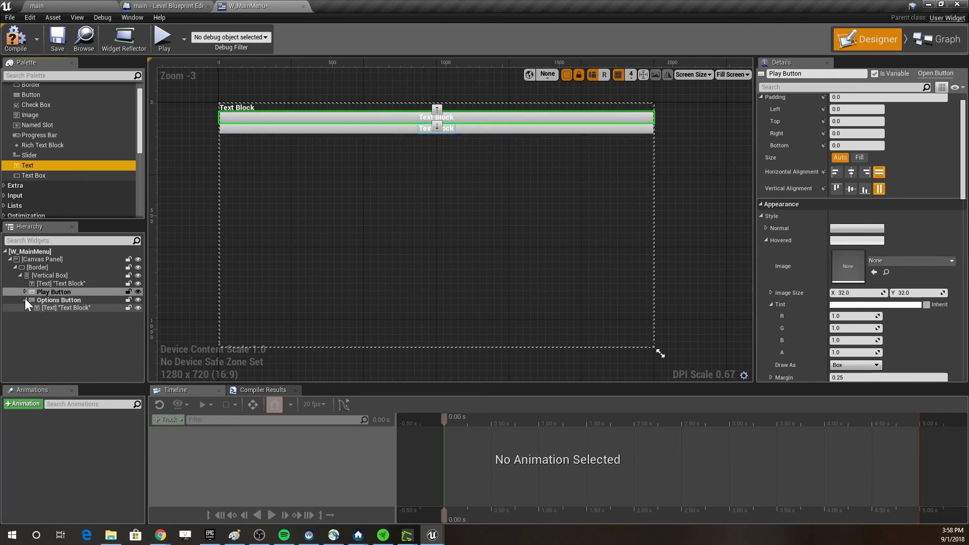
left_click(25, 300)
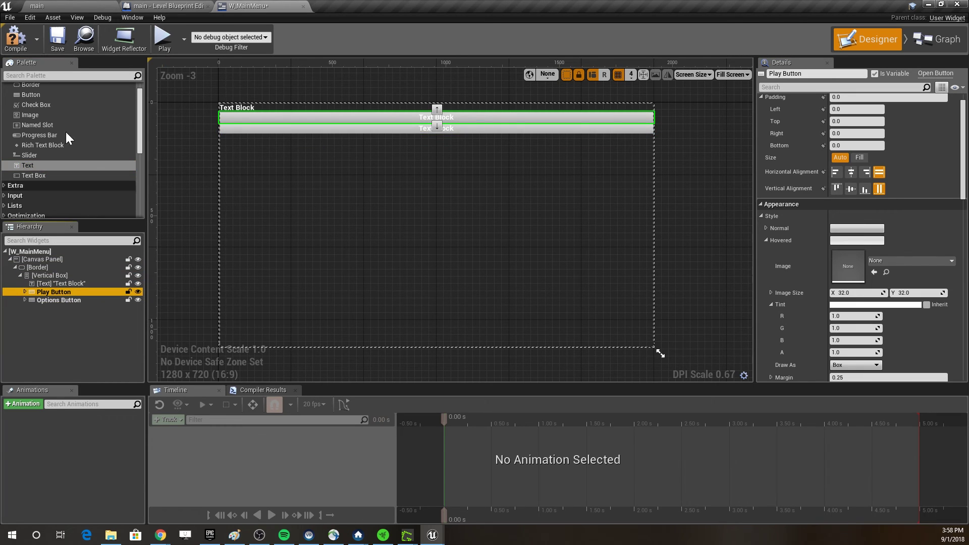
- Add a third button named Quit Button to the Vertical Box and place a Text block inside it
left_click_drag(45, 94, 51, 305)
left_click(53, 308)
left_click(807, 73)
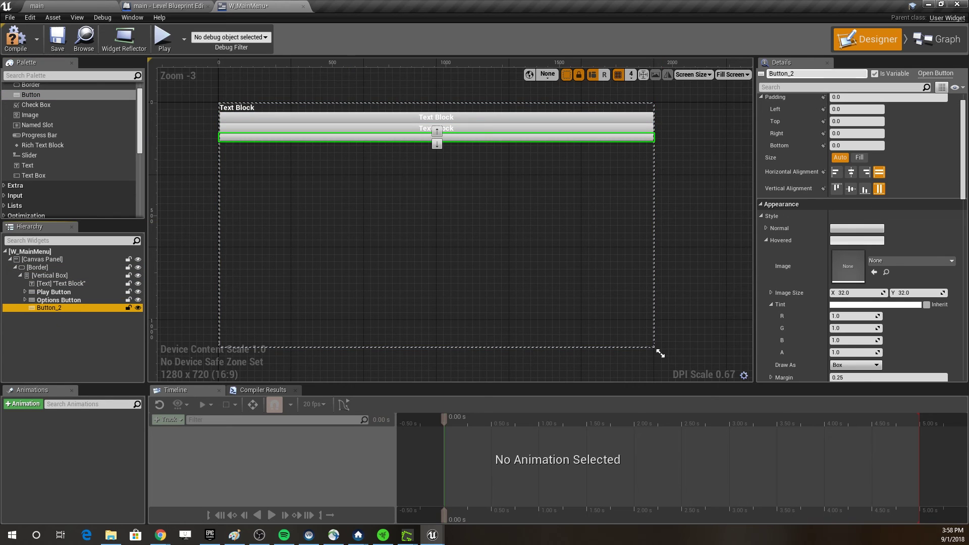
type("O")
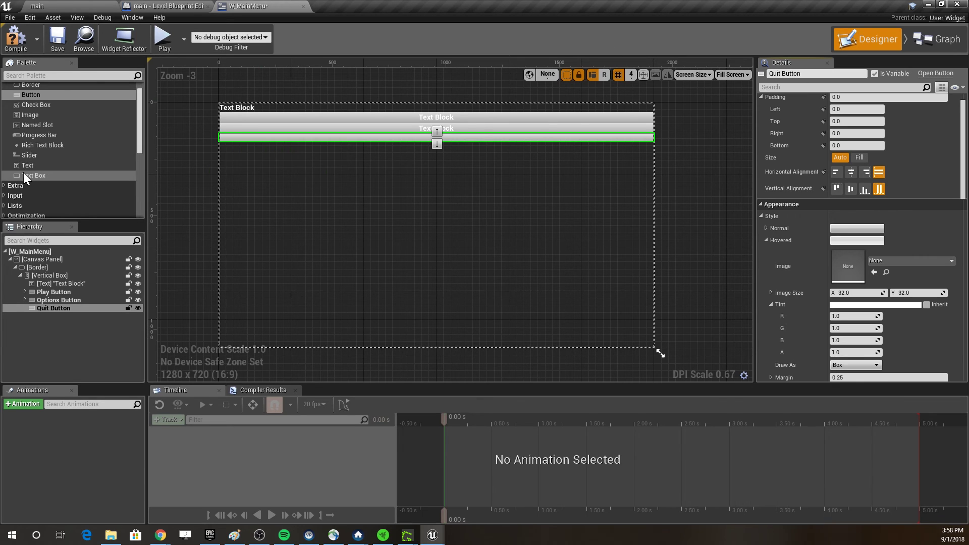
left_click_drag(25, 167, 55, 263)
left_click_drag(57, 310, 56, 307)
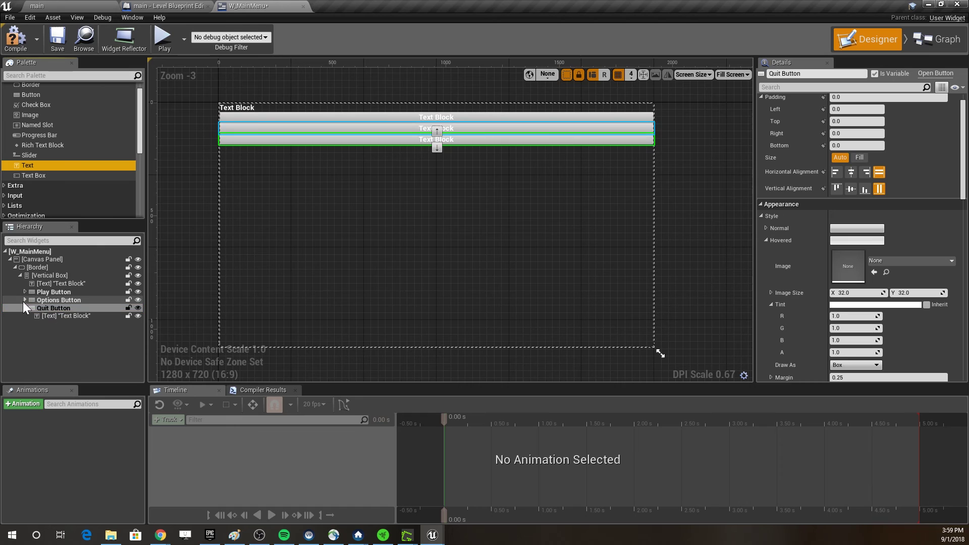
left_click(24, 308)
left_click(24, 307)
- Set the text of the Play Button's label to PLAY!
left_click(24, 291)
left_click(51, 299)
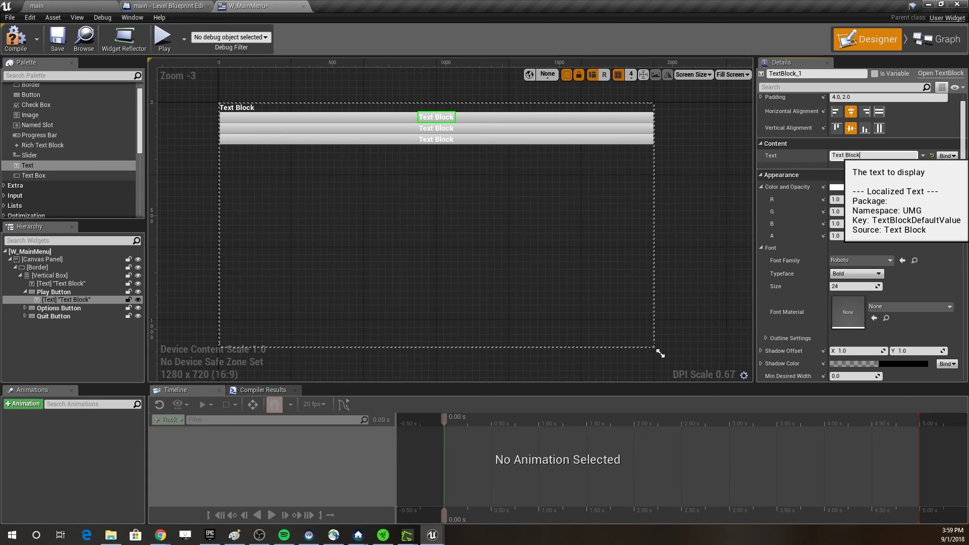
left_click(858, 156)
type("Pl")
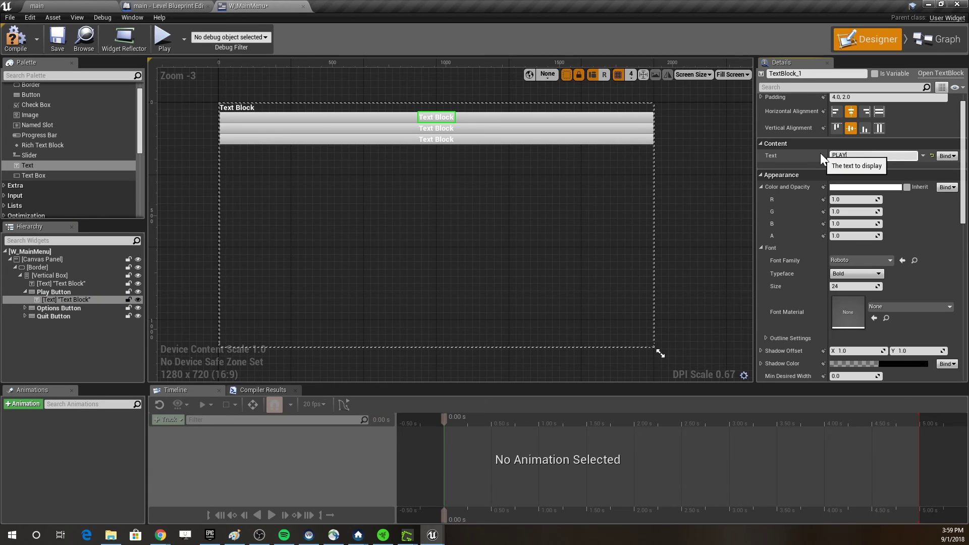
left_click(464, 210)
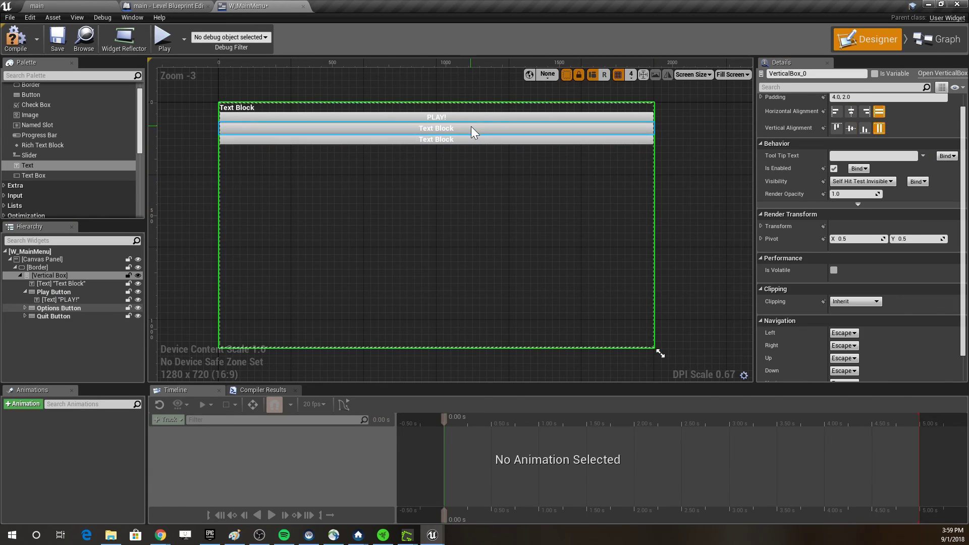
- Set the text of the Options Button's label to OPTIONS
left_click(471, 127)
scroll(863, 202, "up", 1)
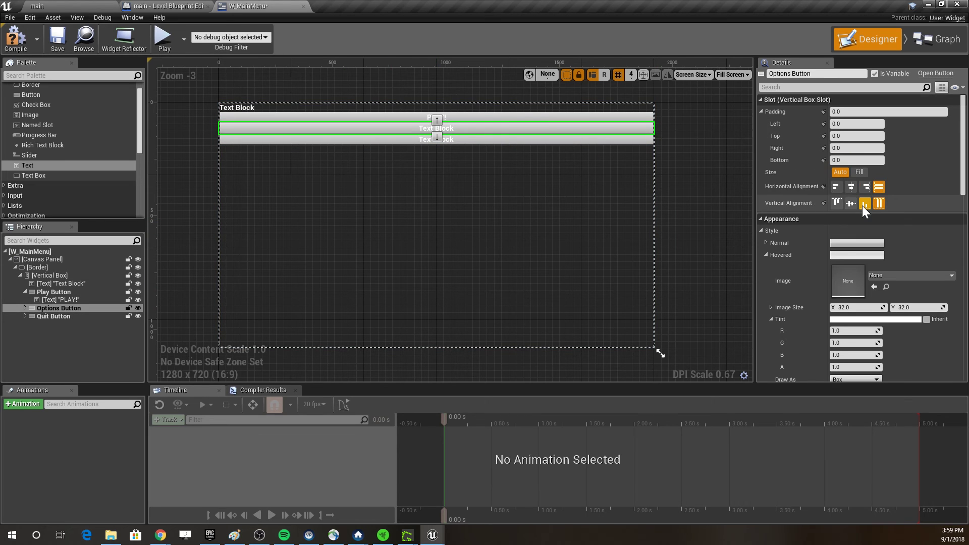
left_click(25, 308)
left_click(59, 316)
left_click(874, 168)
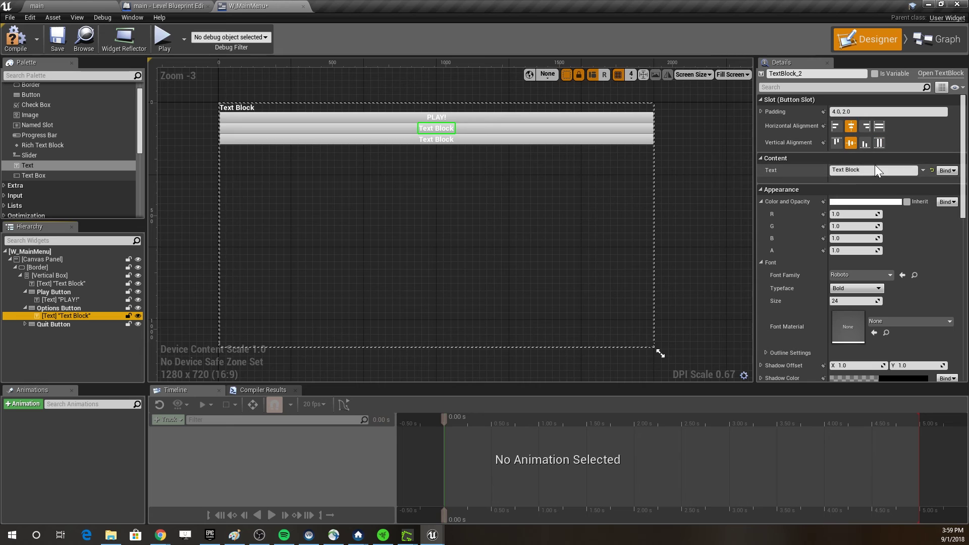
type("OPTIONS")
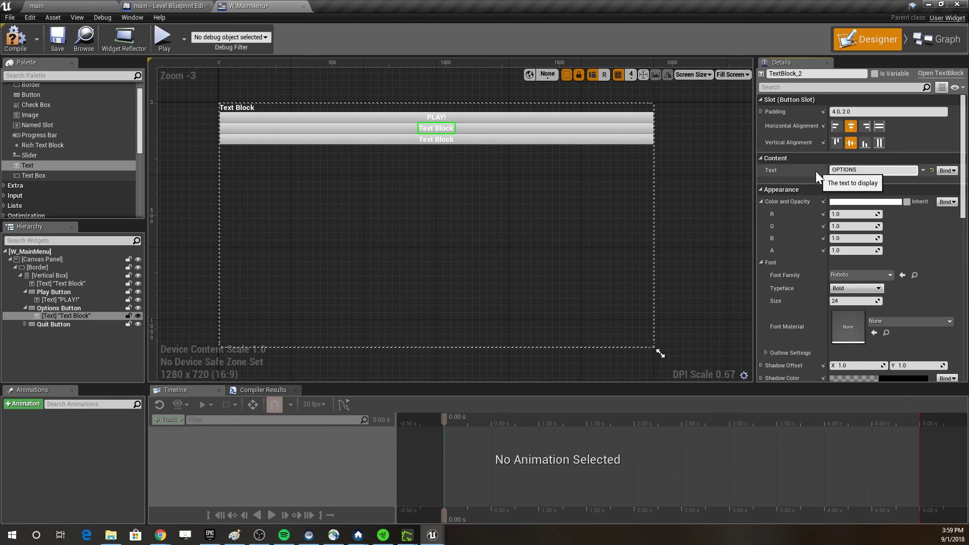
key("Return")
- Set the text of the Quit Button's label to QUIT
left_click(25, 324)
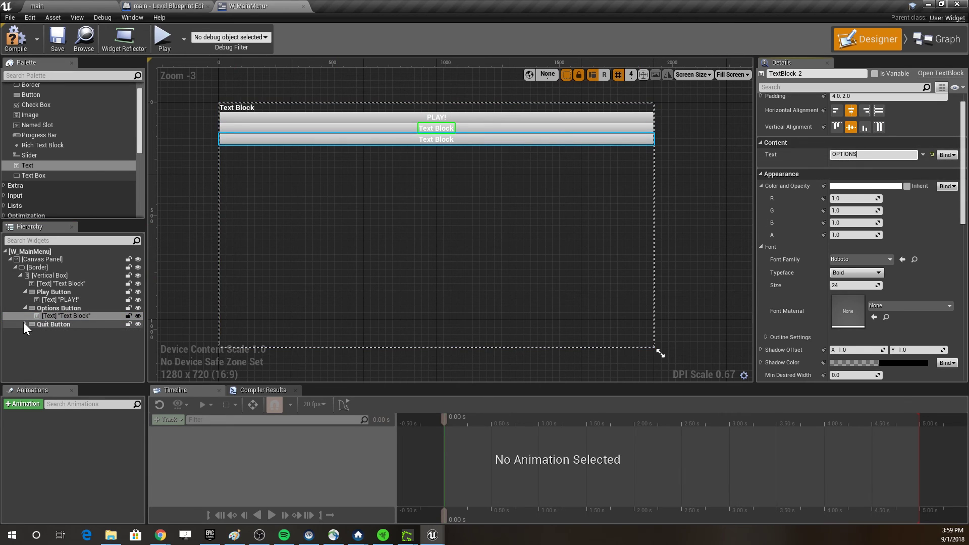
left_click(71, 332)
left_click(853, 154)
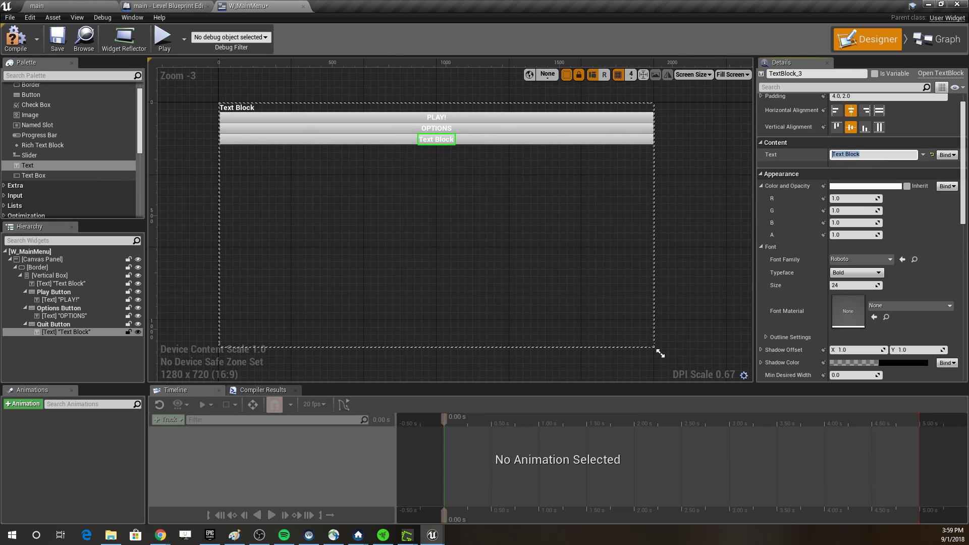
type("QUIT")
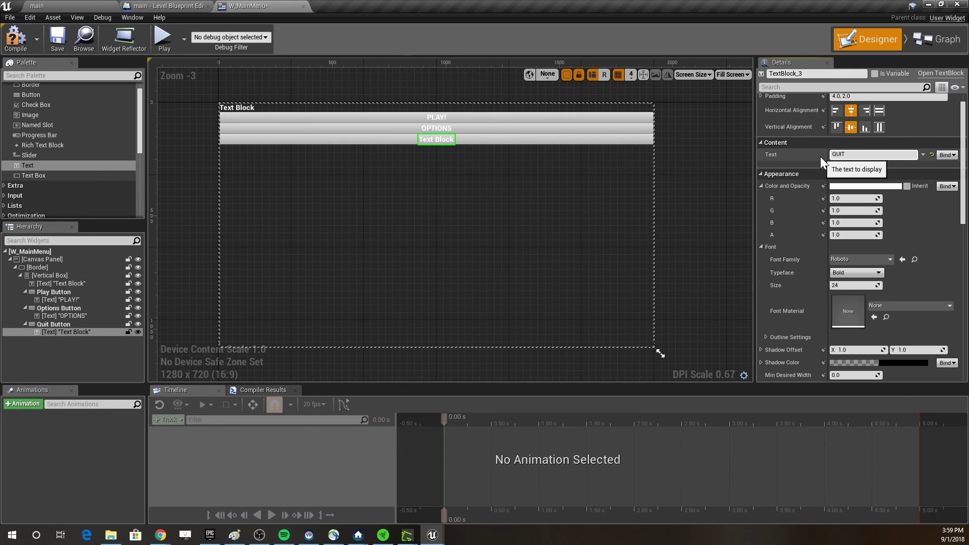
left_click(464, 236)
- Center the Vertical Box horizontally and vertically within the Border
left_click(58, 275)
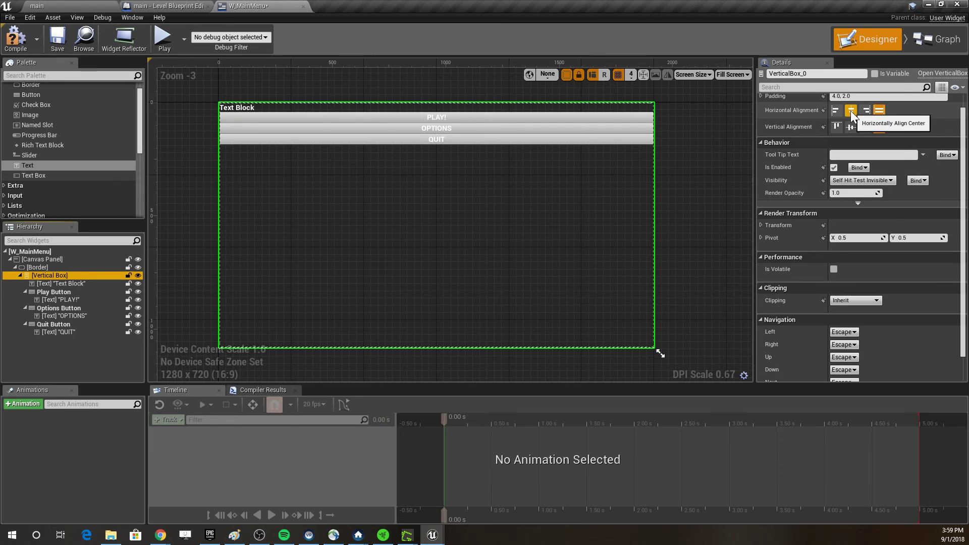
left_click(850, 111)
left_click(850, 127)
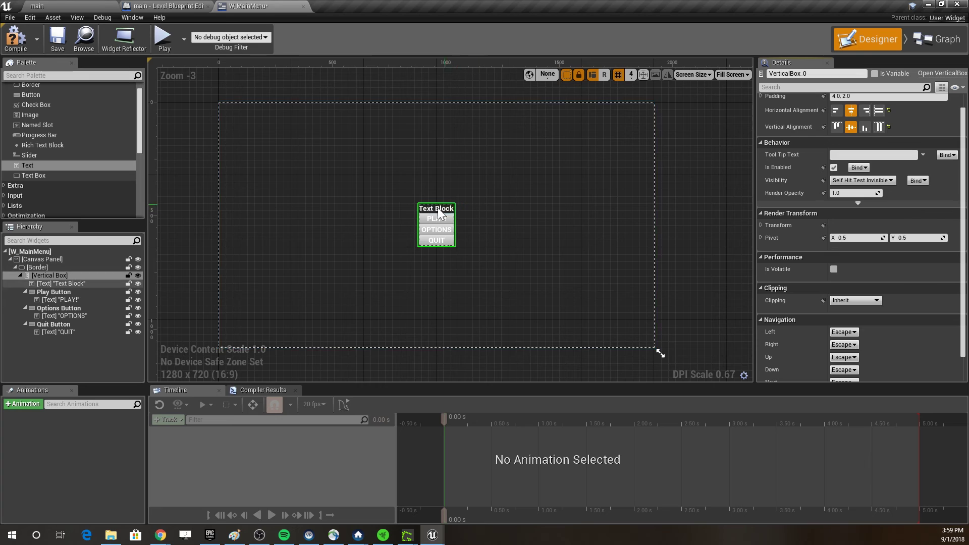
left_click(56, 283)
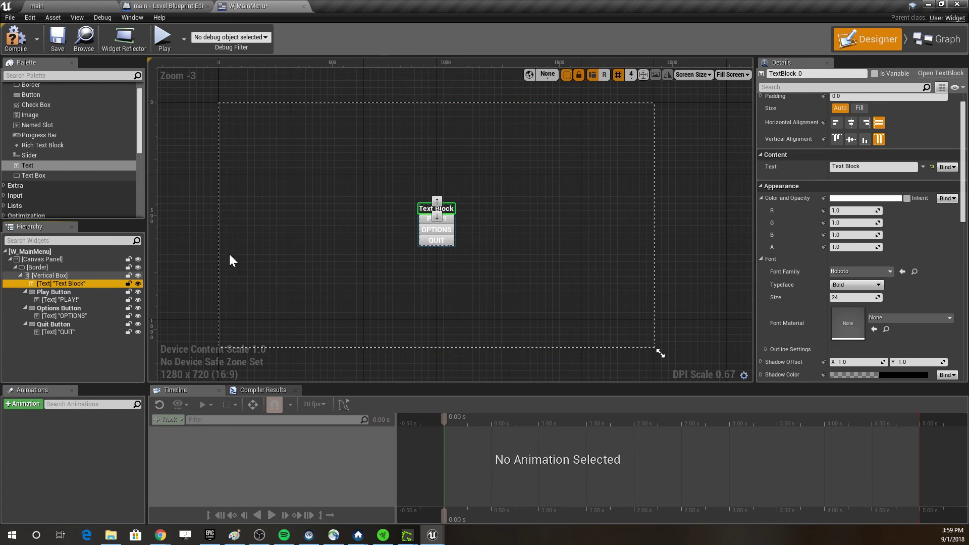
left_click(828, 73)
type("TACO TREASURES!")
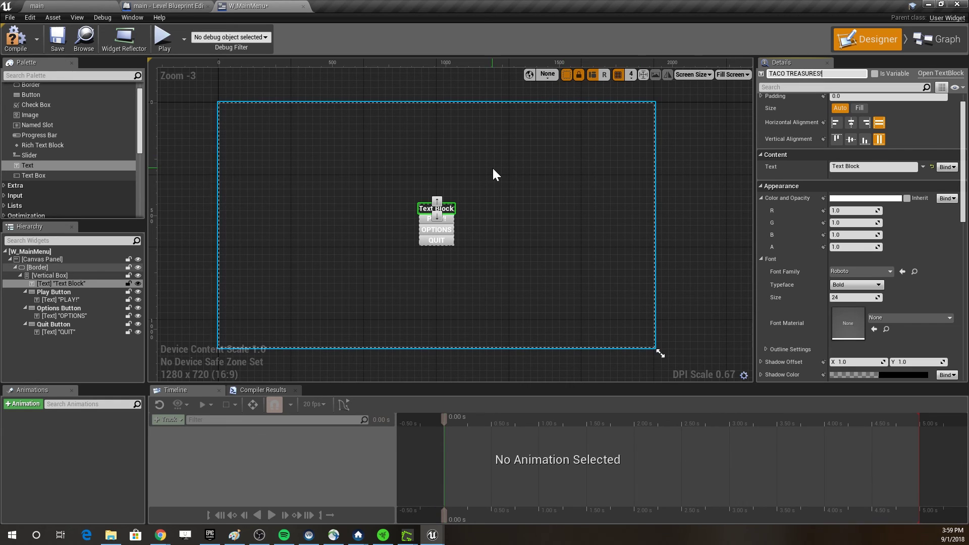
left_click(492, 167)
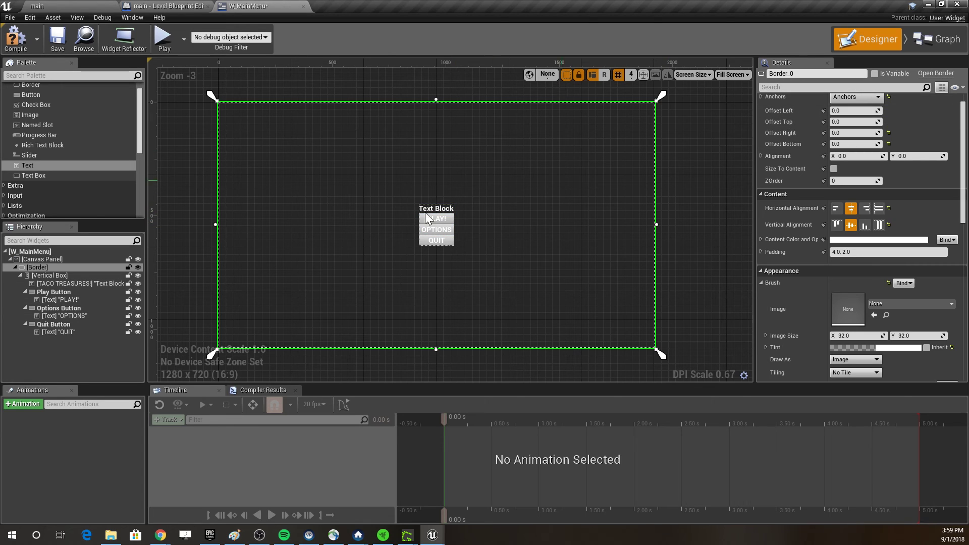
left_click(61, 284)
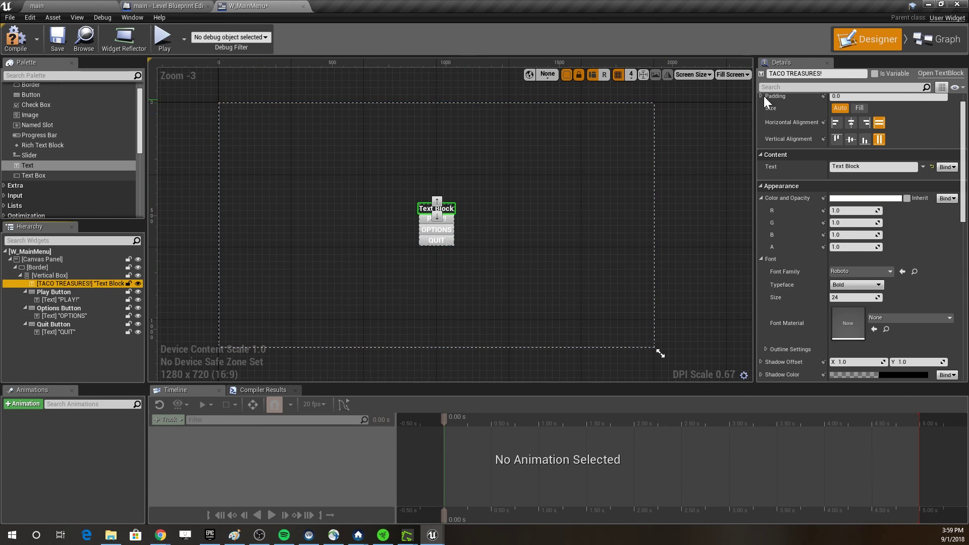
key("ctrl+z")
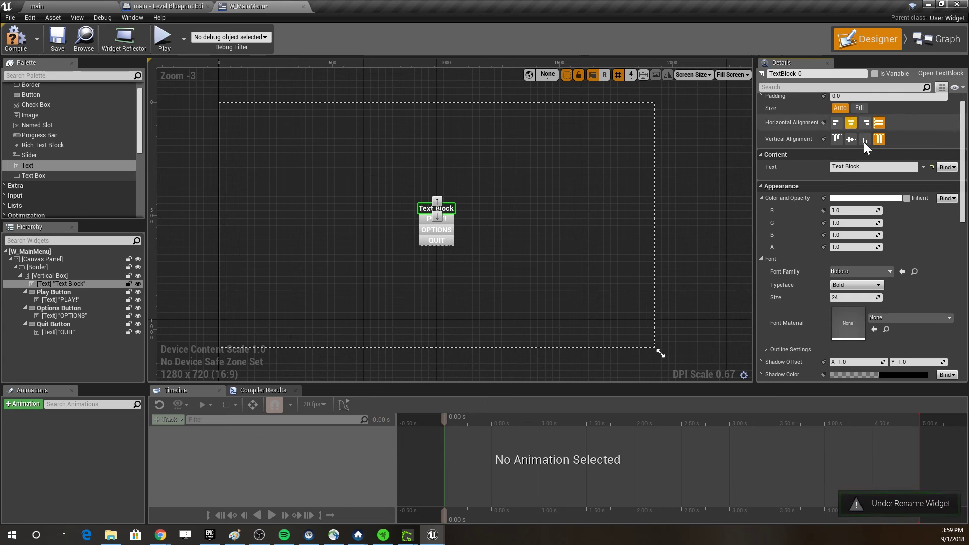
- Set the displayed text of the title text block above the buttons to Taco Treasures
left_click(876, 166)
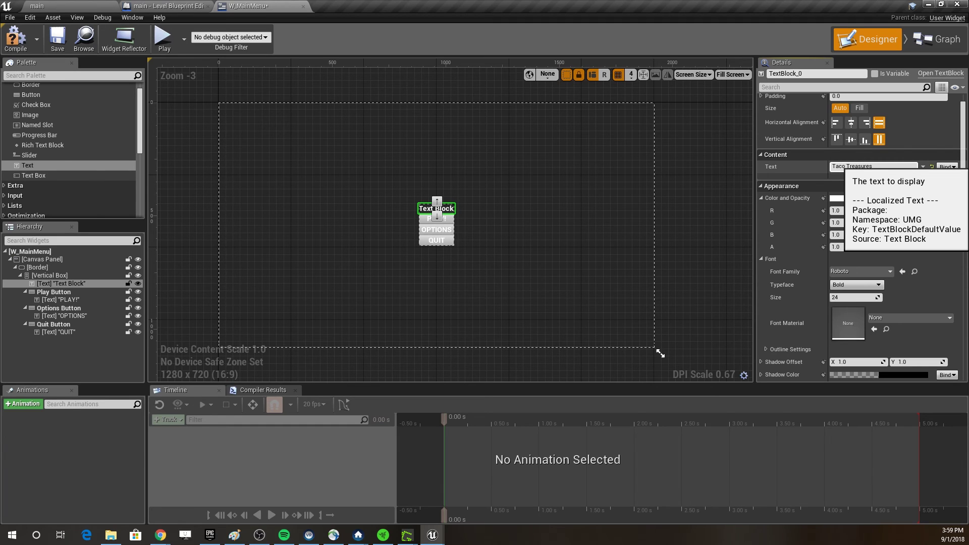
type("Taco Treasures")
key("Return")
left_click(478, 249)
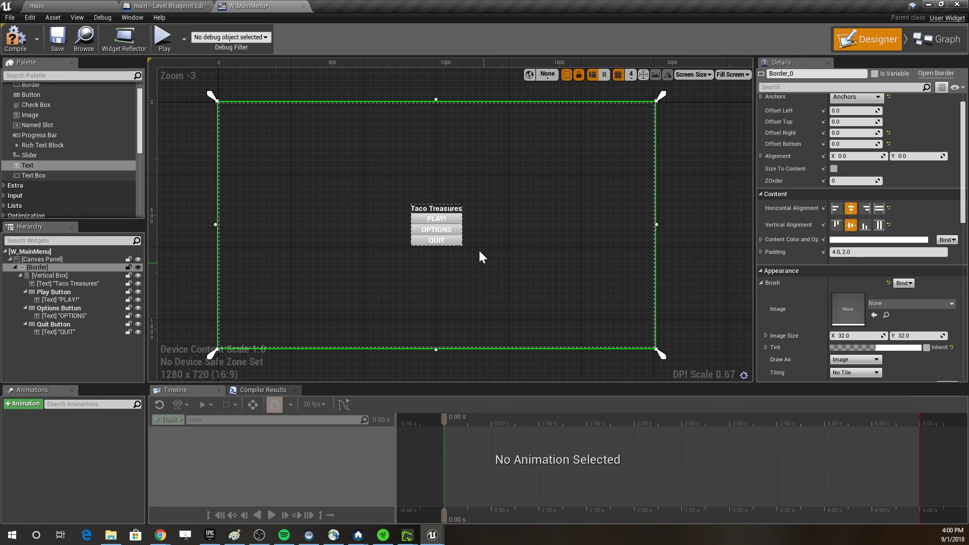
- Set the Play Button's top padding to 10
left_click(458, 225)
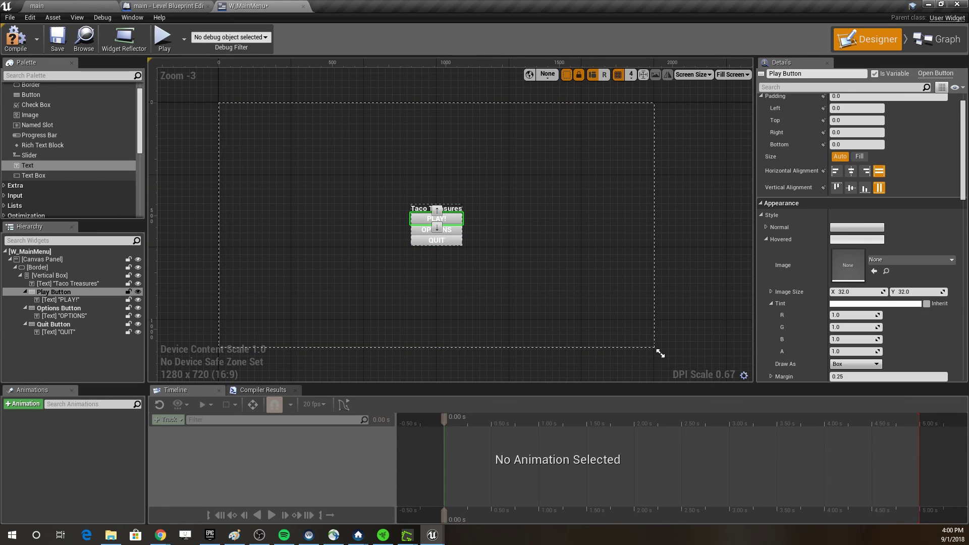
left_click(859, 123)
type("10")
key("Return")
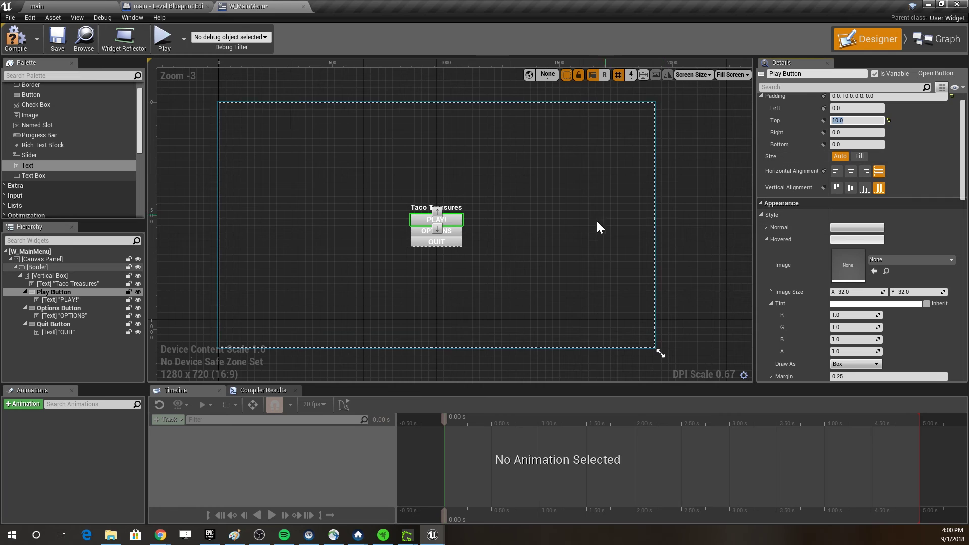
- Set the top padding of both the Options Button and the Quit Button to 10
left_click(459, 231)
key("Tab")
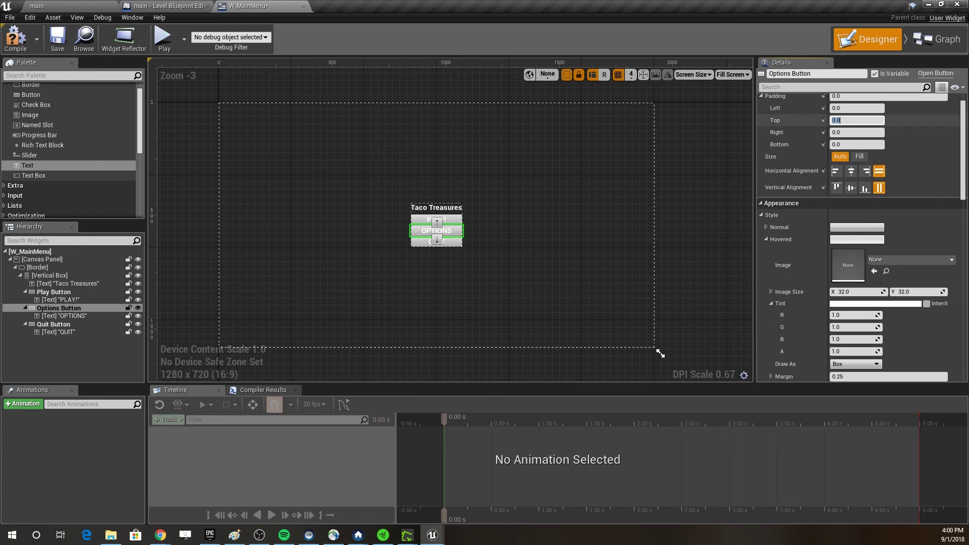
key("Return")
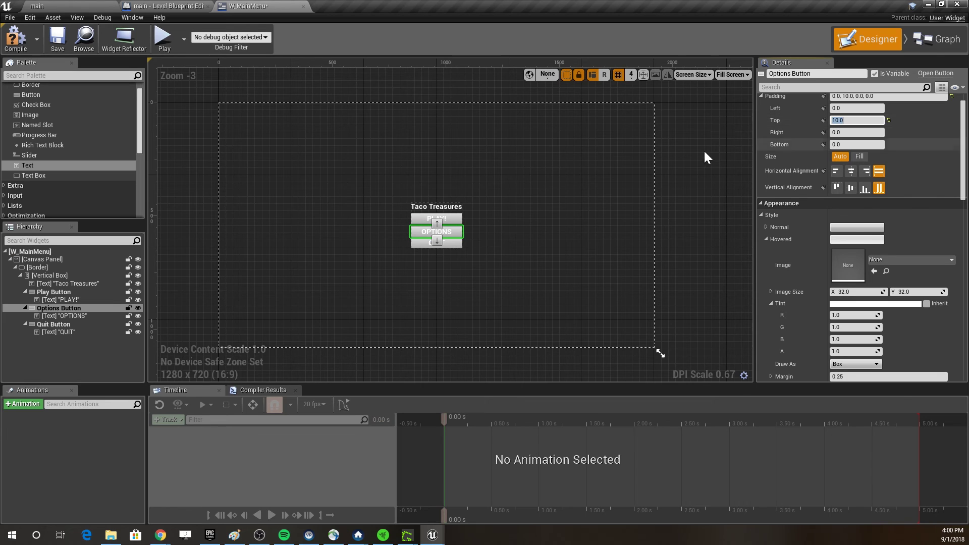
left_click(453, 243)
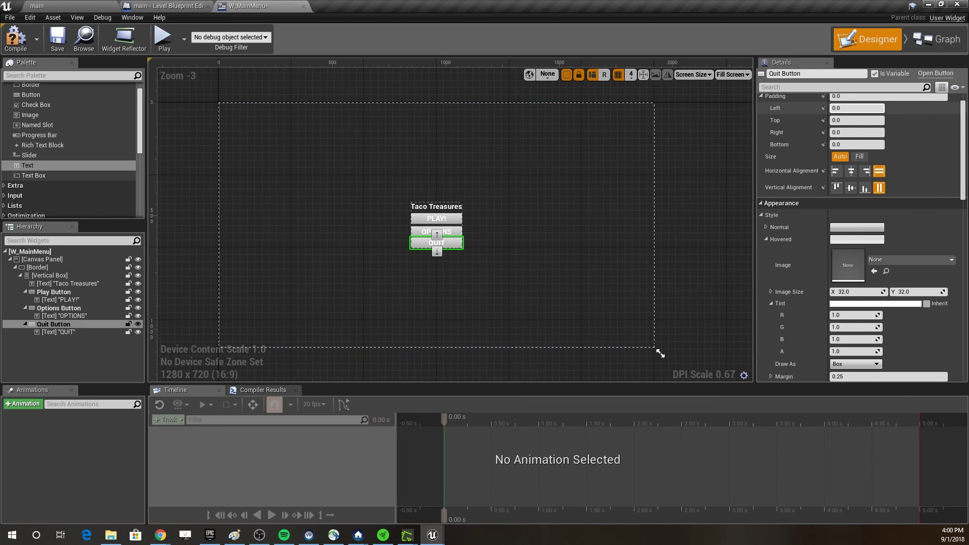
left_click(857, 116)
type("10")
key("Return")
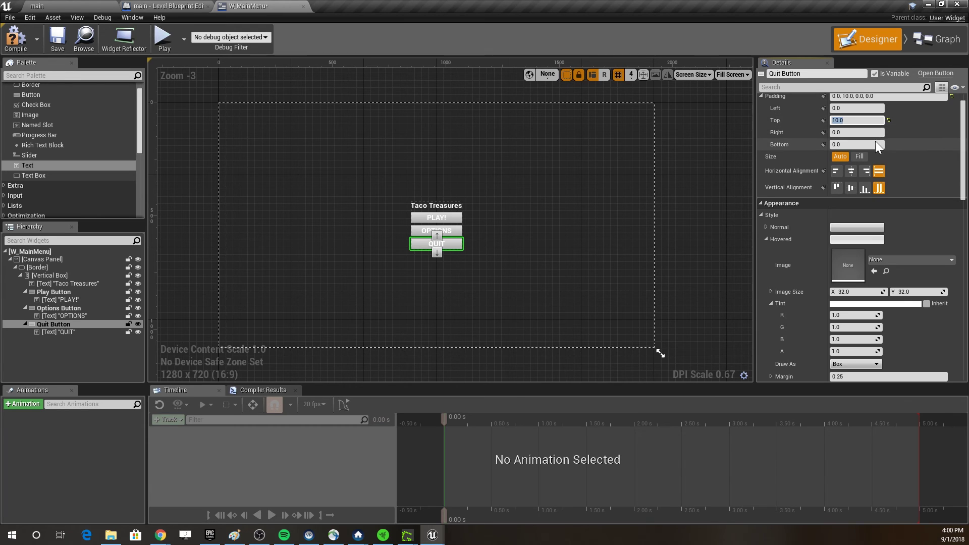
- Set the Quit Button's background color to black
scroll(788, 290, "down", 1)
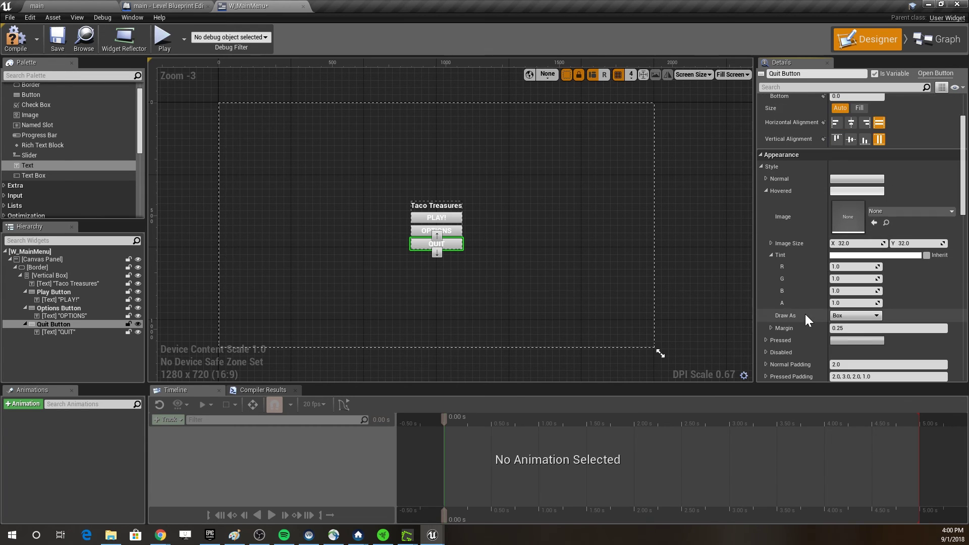
scroll(802, 293, "up", 1)
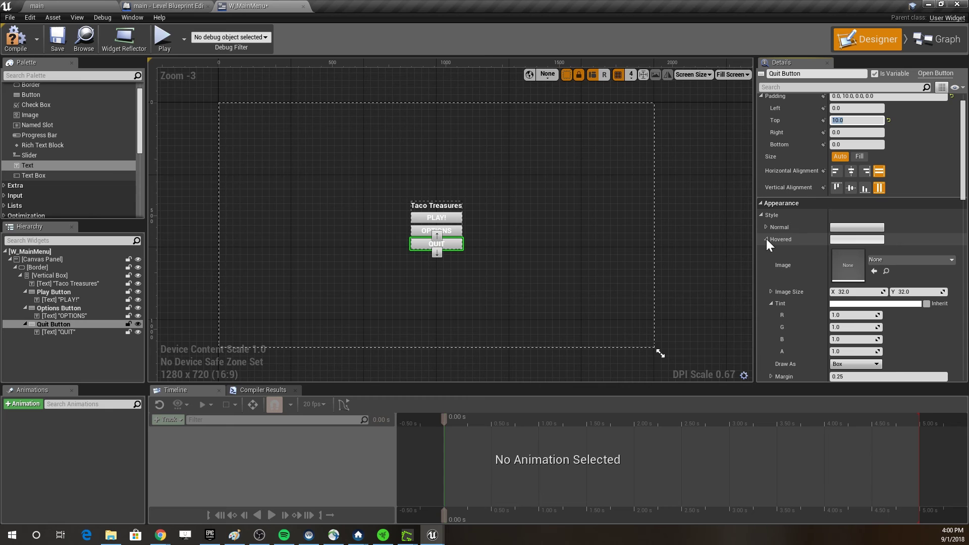
left_click(766, 238)
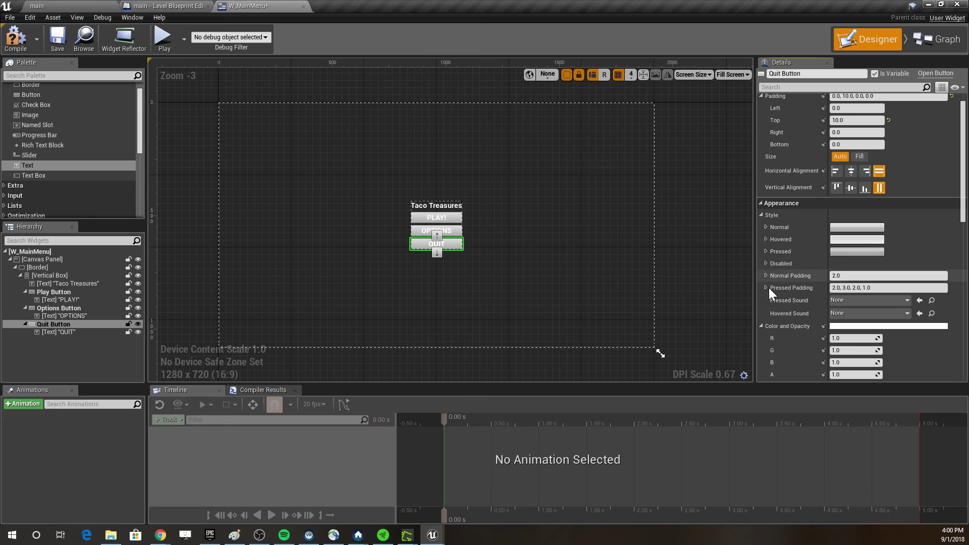
left_click(761, 215)
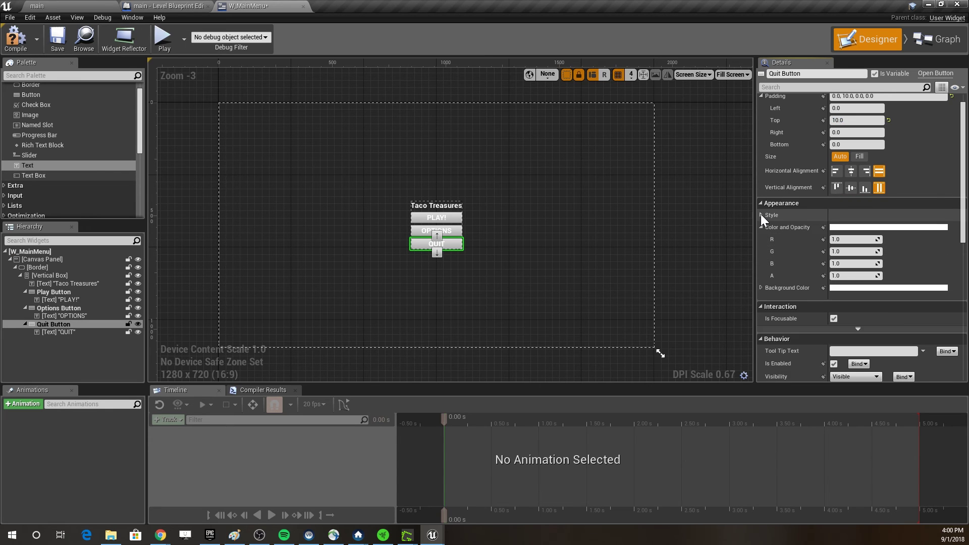
left_click(843, 288)
left_click_drag(773, 318, 765, 396)
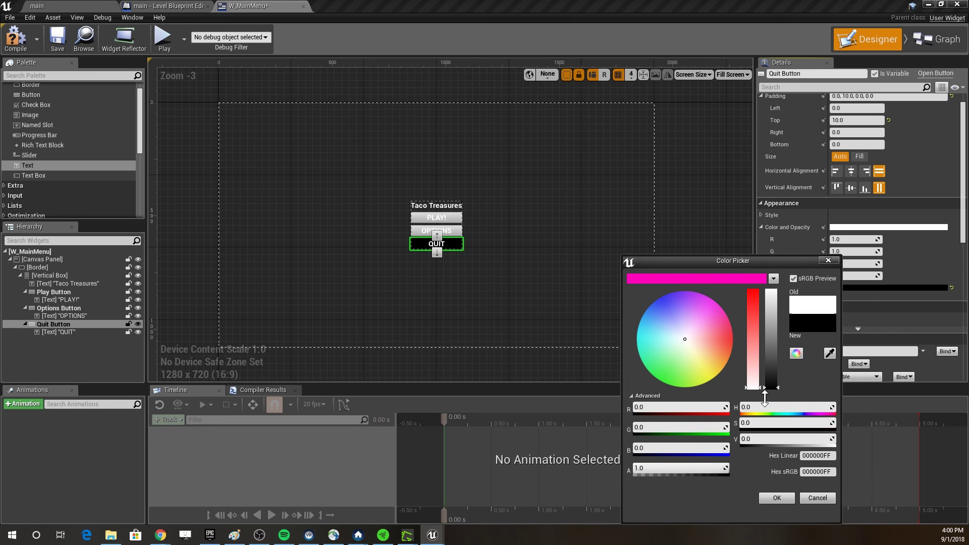
left_click(783, 497)
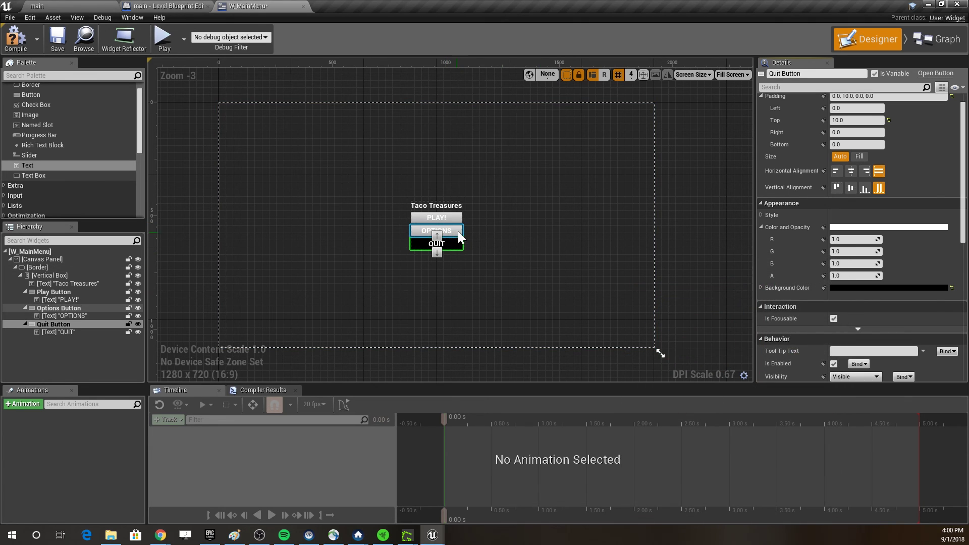
- Set the Options Button's background color to black
left_click(459, 231)
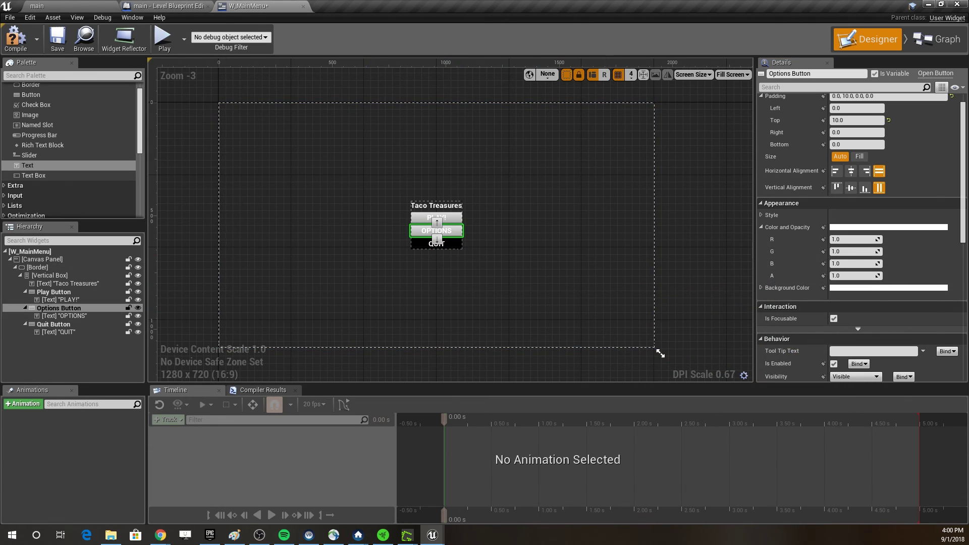
left_click(907, 288)
left_click_drag(841, 362, 840, 419)
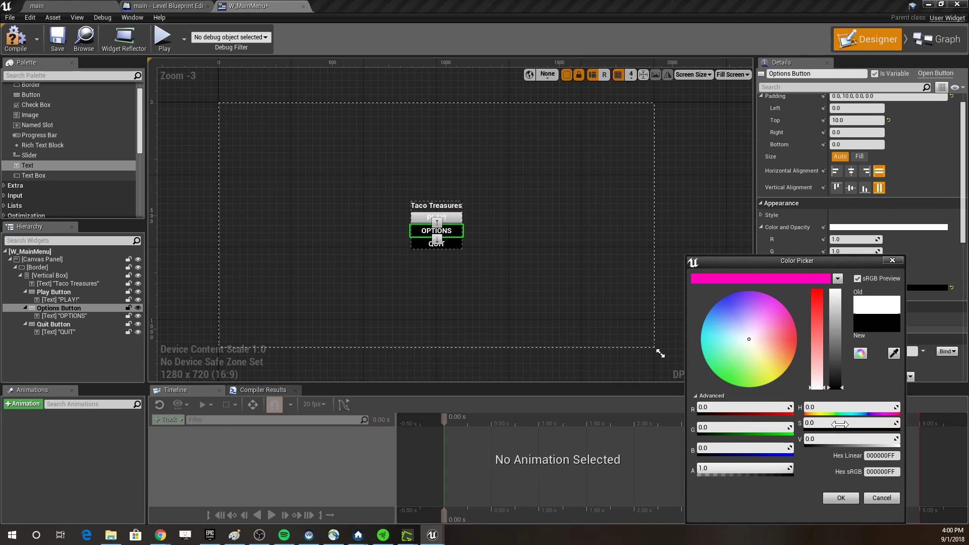
left_click(839, 497)
- Set the Play Button's background color to black
left_click(437, 218)
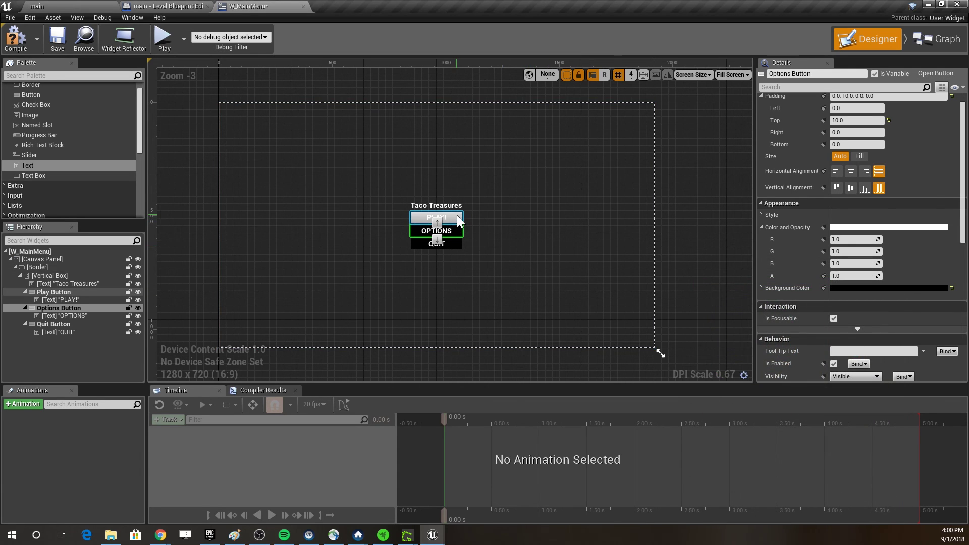
left_click(864, 289)
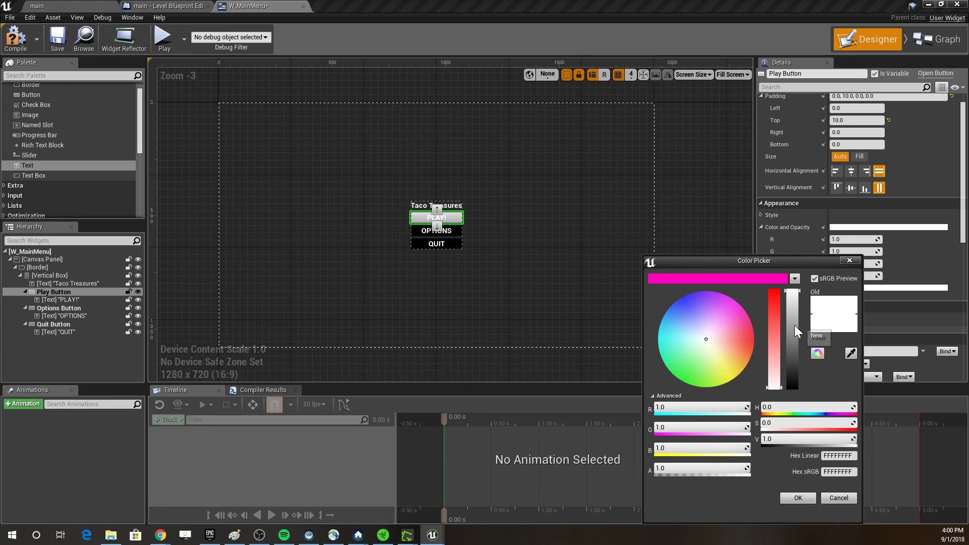
left_click(805, 500)
left_click(566, 272)
left_click(443, 203)
left_click(490, 201)
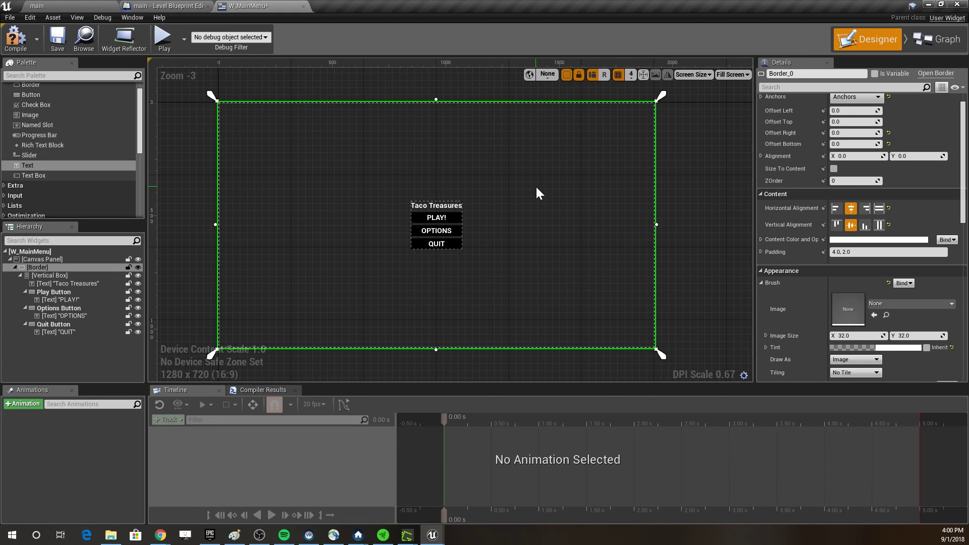
- Add a Horizontal Box to the Canvas Panel and anchor it to the bottom-right corner with alignment and position matched
left_click(20, 274)
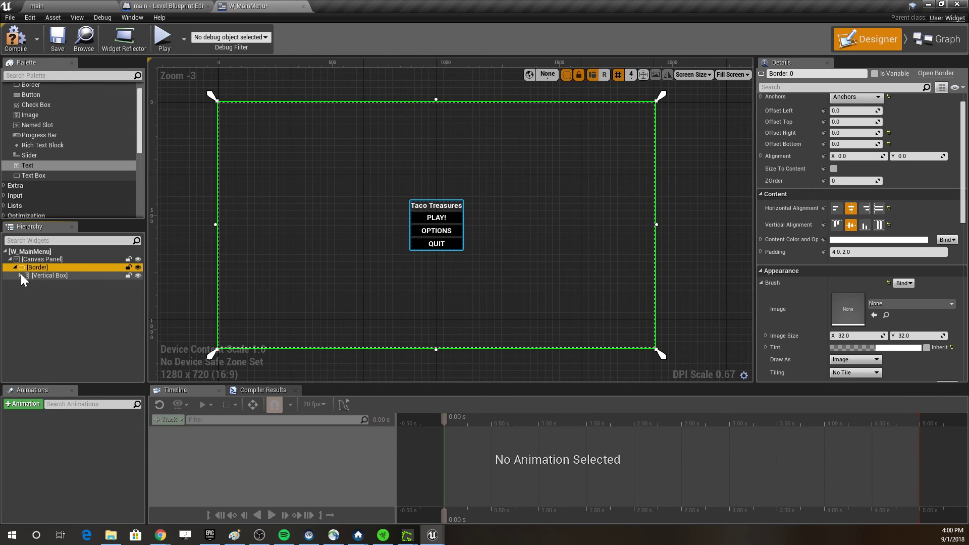
left_click(20, 274)
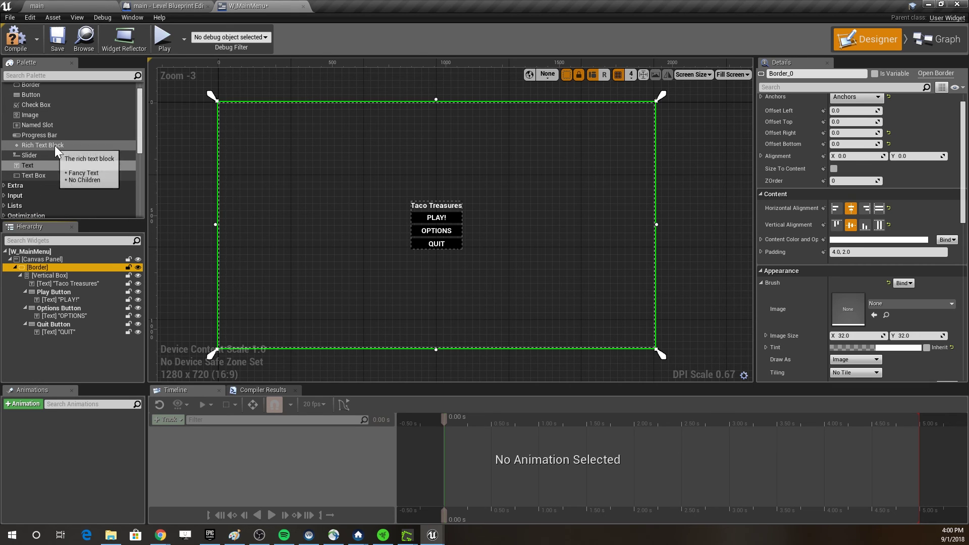
left_click_drag(140, 131, 136, 172)
left_click_drag(81, 148, 50, 271)
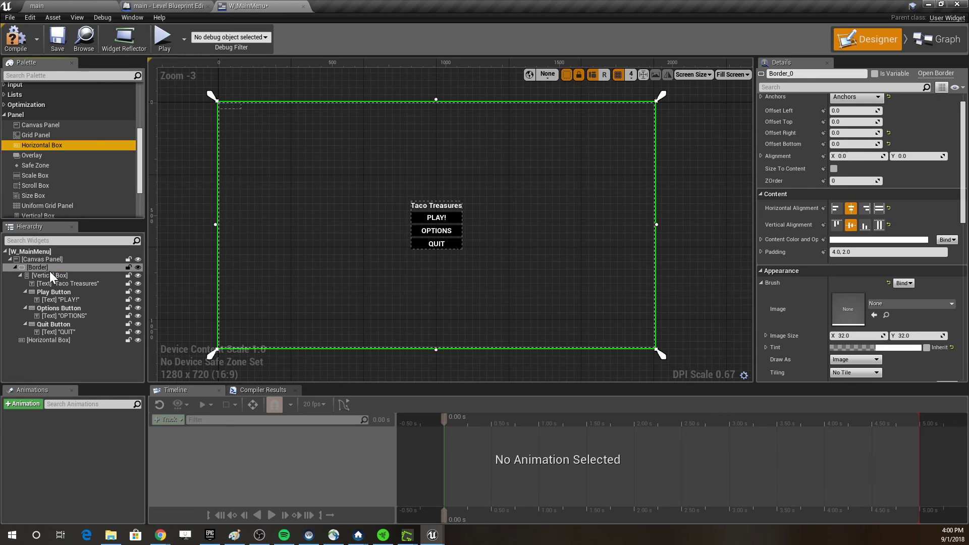
left_click(61, 340)
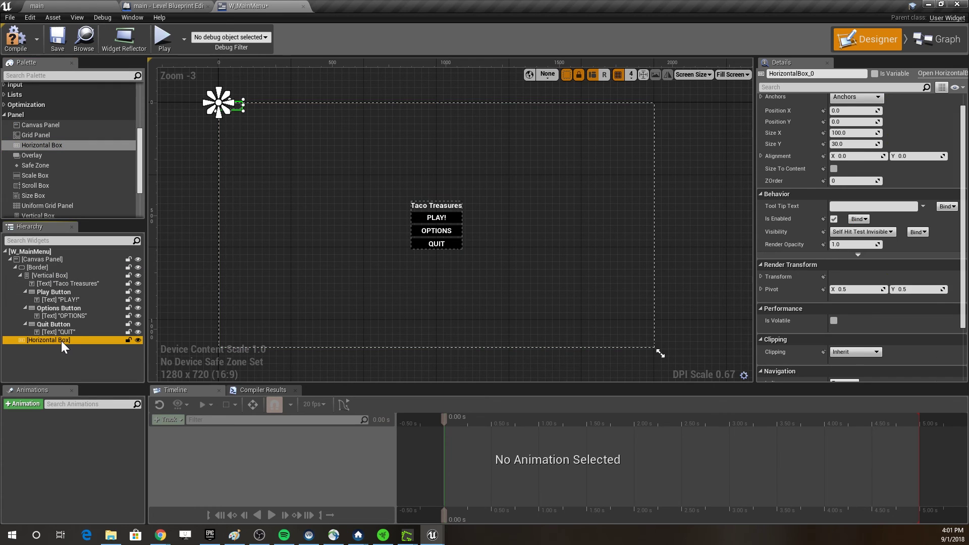
left_click(844, 96)
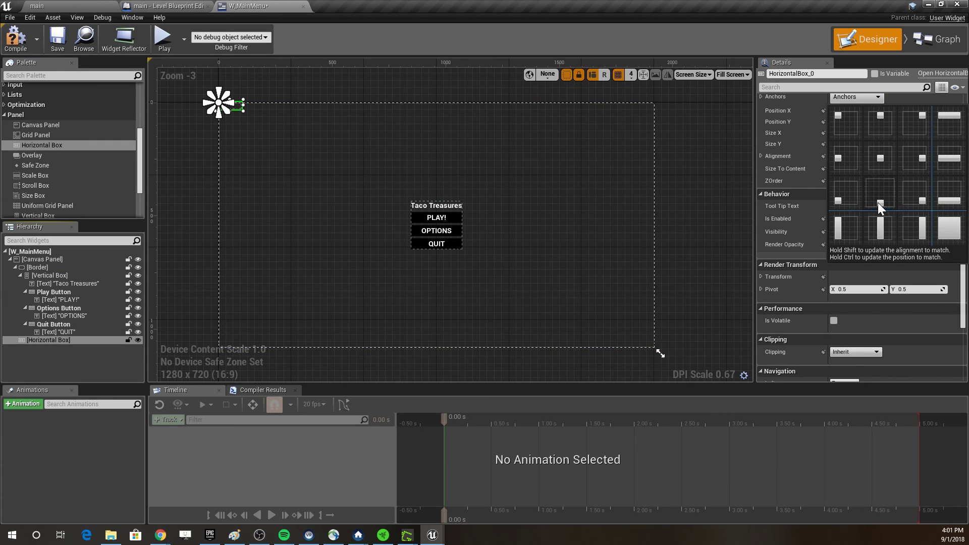
left_click(919, 195, "ctrl+shift")
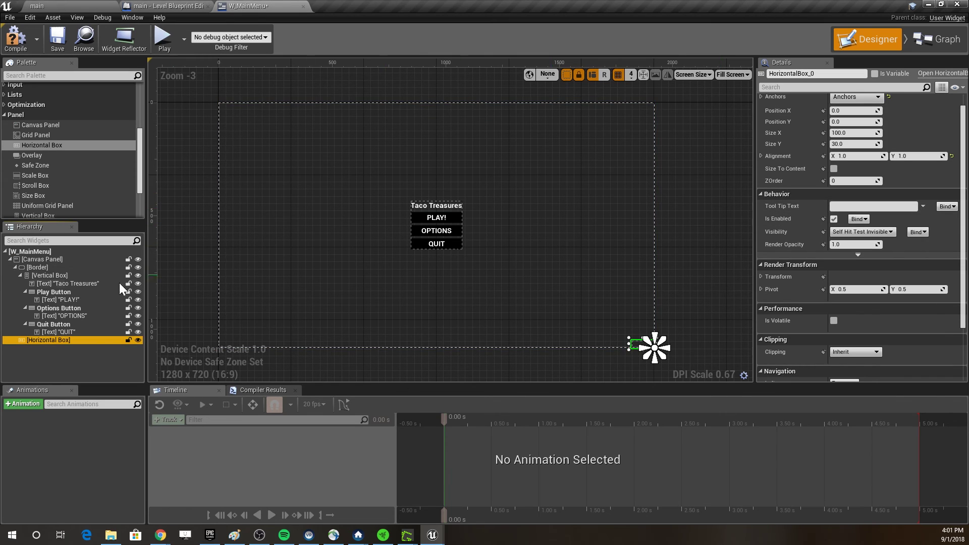
- Add a Text widget inside the Horizontal Box
scroll(17, 108, "up", 2)
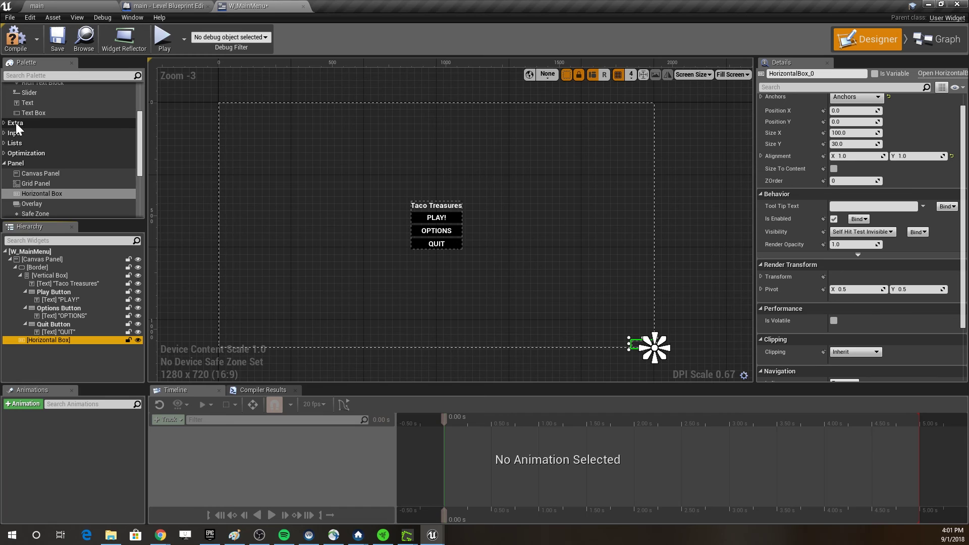
left_click(38, 102)
left_click_drag(46, 125, 56, 344)
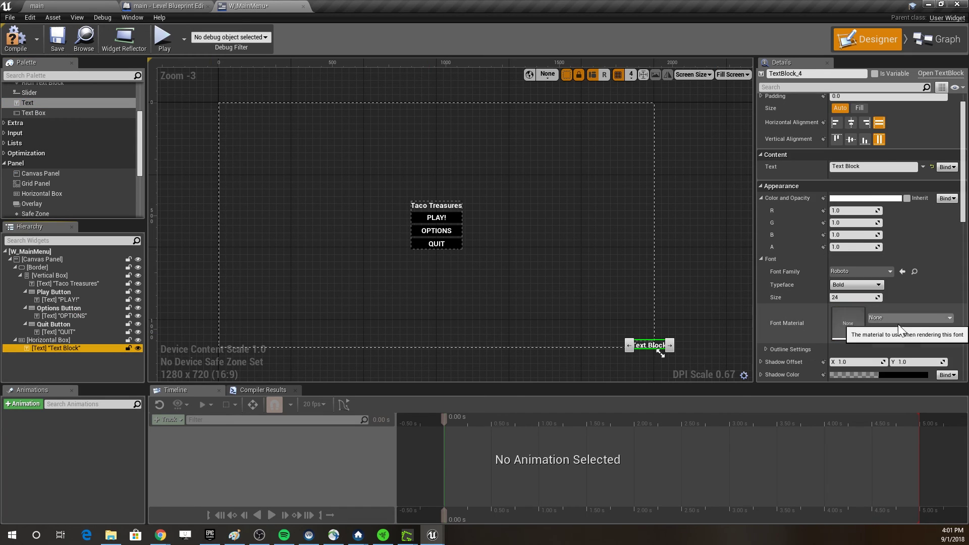
- Try Fill size with right horizontal and center vertical alignment on the new text block in the Horizontal Box
left_click(868, 122)
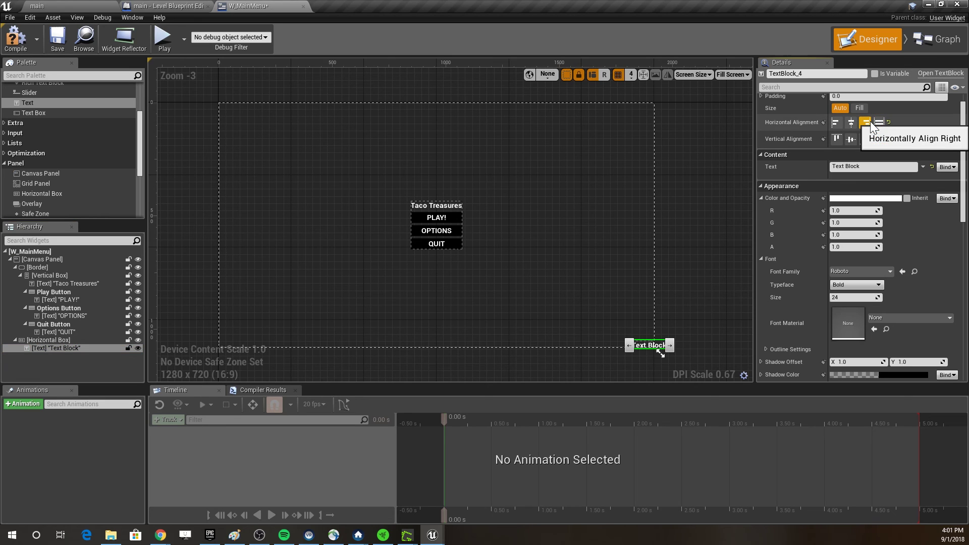
left_click(867, 139)
left_click(879, 139)
left_click(861, 108)
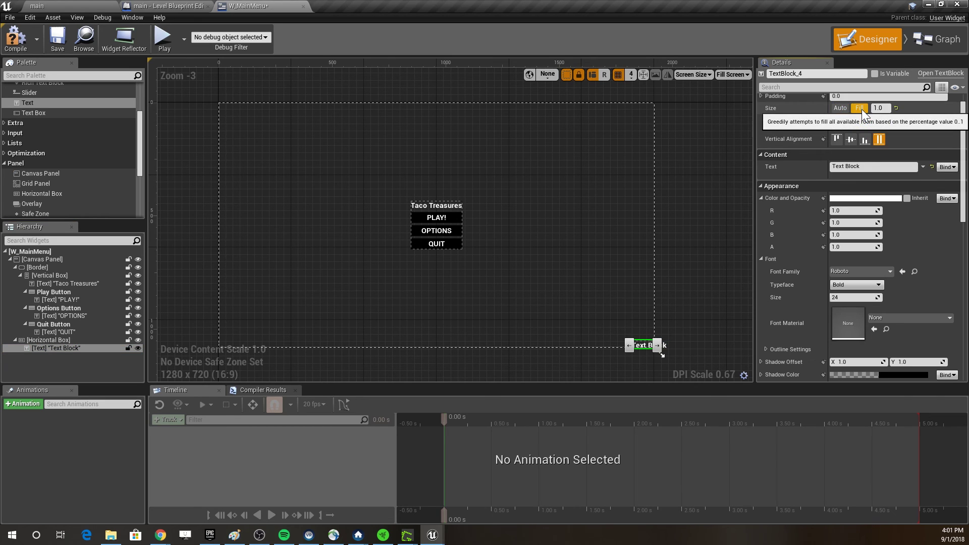
scroll(898, 212, "up", 2)
left_click(866, 154)
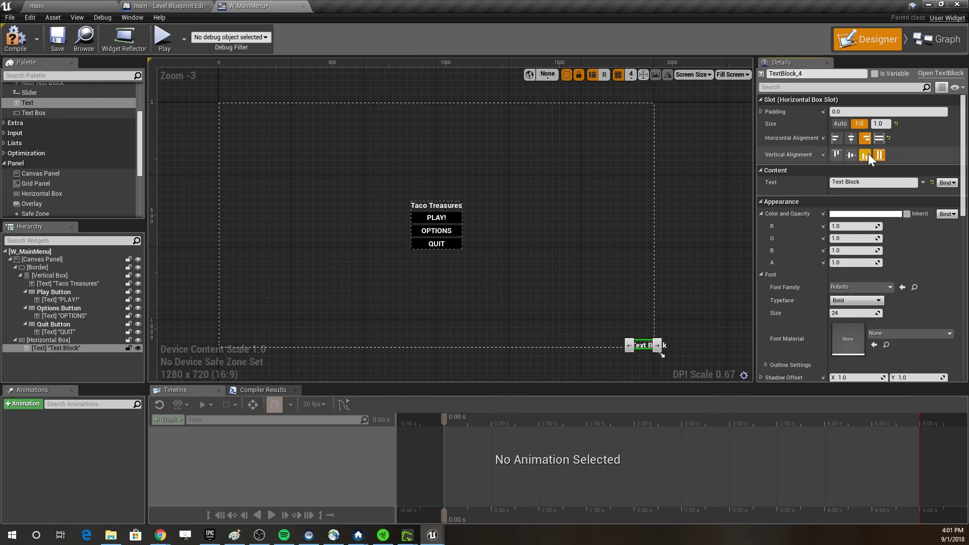
left_click(852, 154)
scroll(868, 288, "down", 2)
scroll(868, 293, "up", 2)
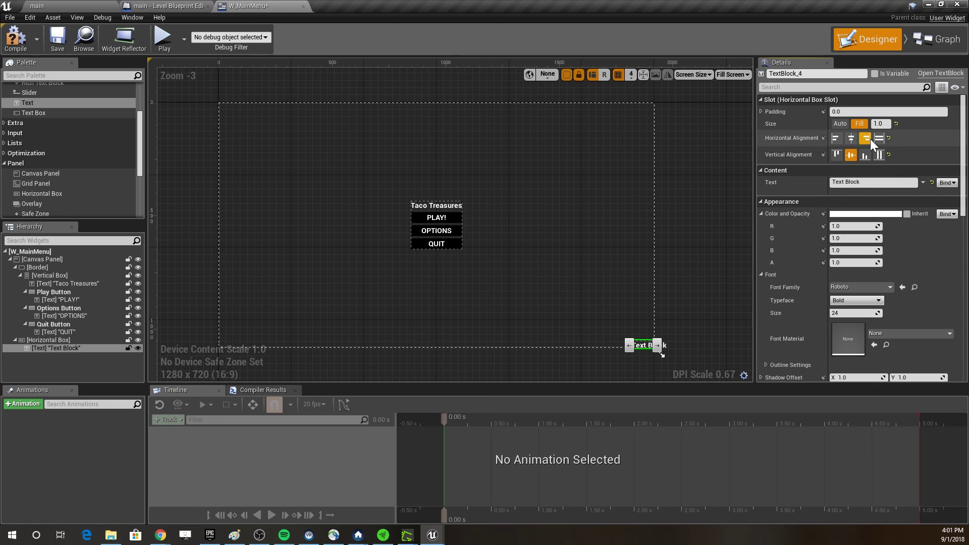
left_click(658, 273)
left_click(641, 345)
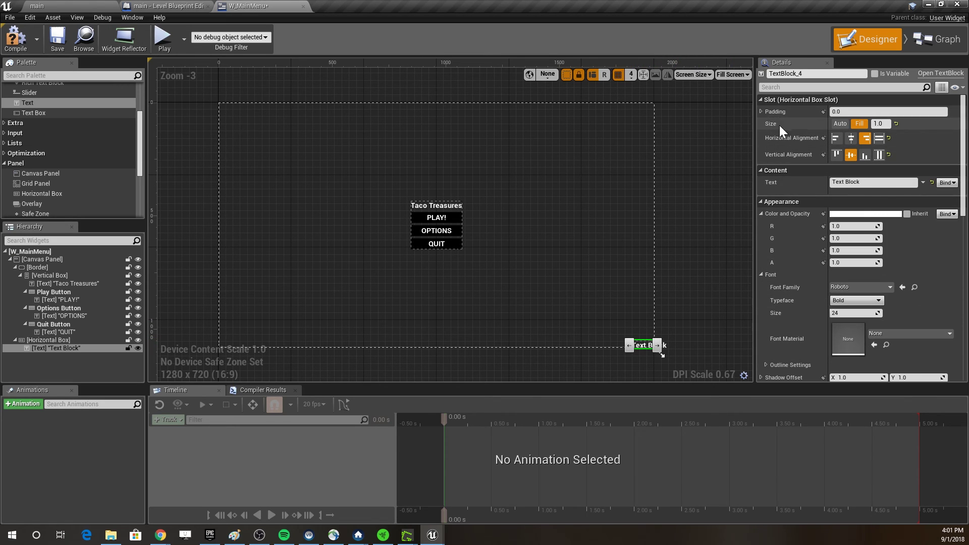
- Return the new text block to Auto size with fill alignment both horizontally and vertically
left_click(844, 124)
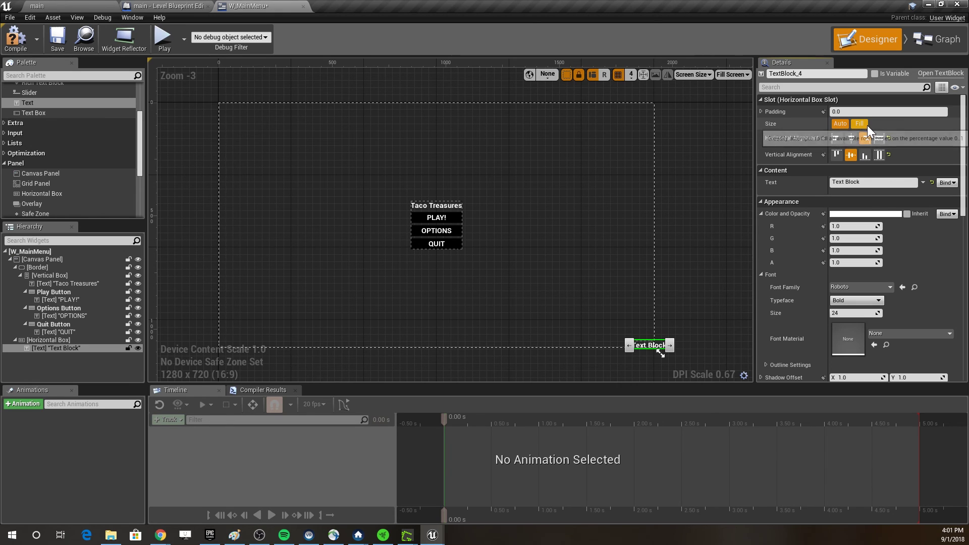
left_click(838, 140)
left_click(880, 138)
left_click(880, 154)
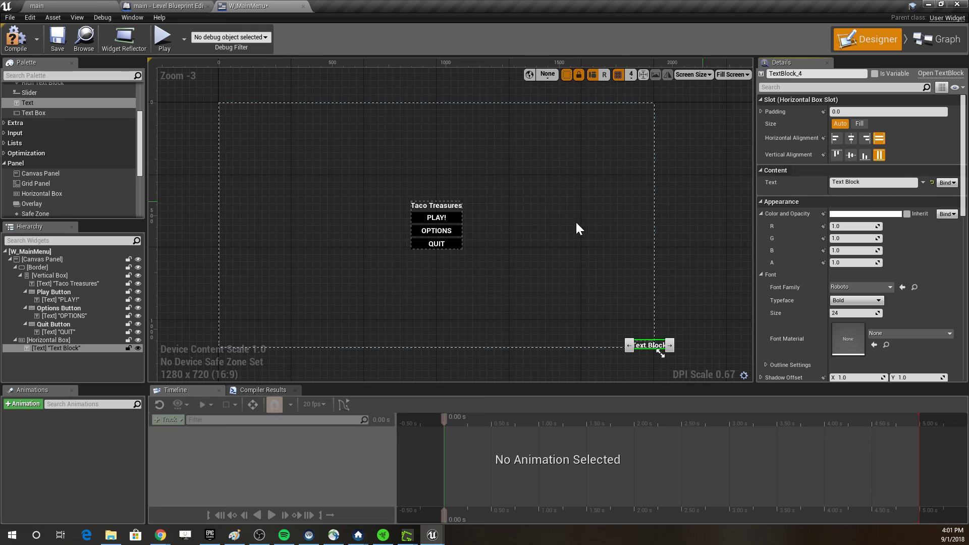
- Reapply the bottom-right anchor to the Horizontal Box, matching both its alignment and position
left_click(75, 341)
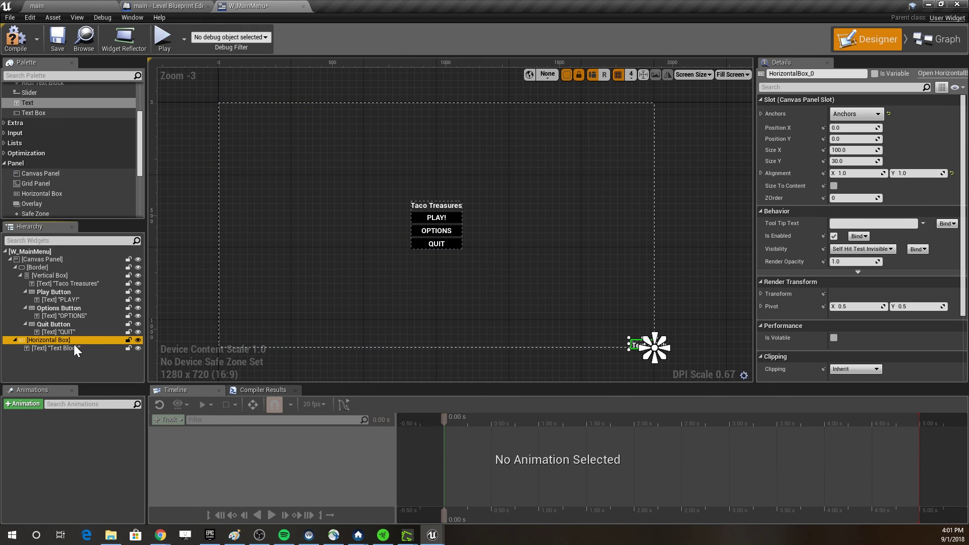
left_click(640, 346)
left_click(69, 341)
left_click(857, 114)
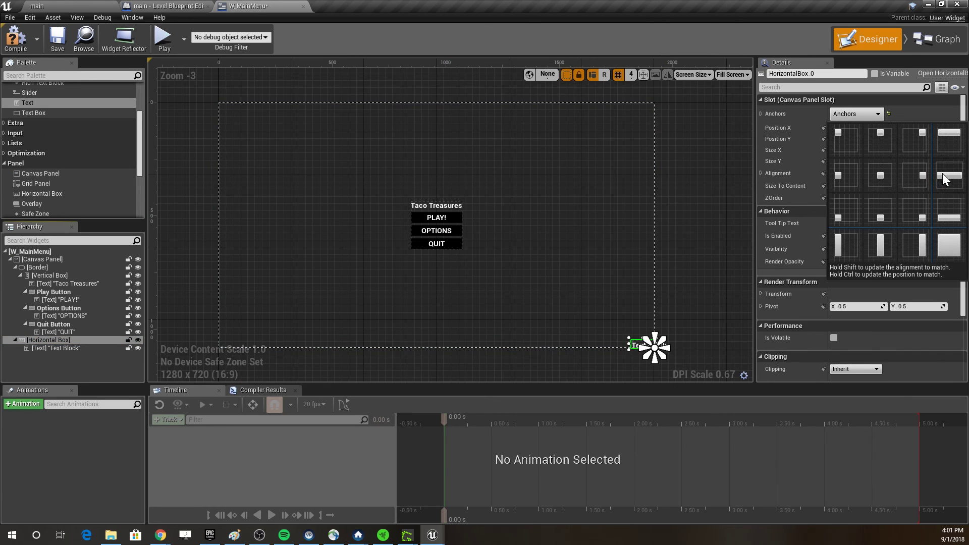
left_click(918, 213, "ctrl+shift")
left_click(857, 113)
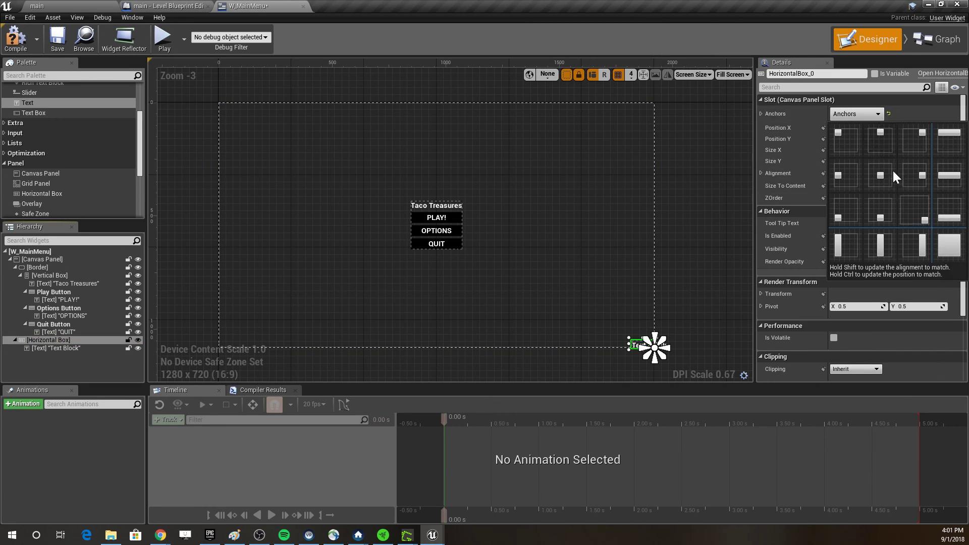
left_click(918, 213, "ctrl+shift")
- Set the size of the text block inside the Horizontal Box to Fill
left_click(65, 348)
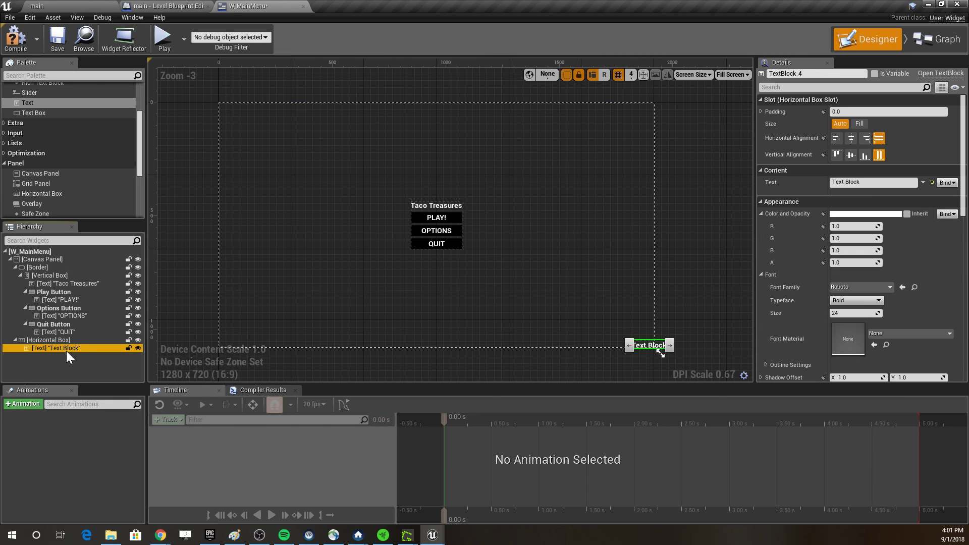
left_click(859, 124)
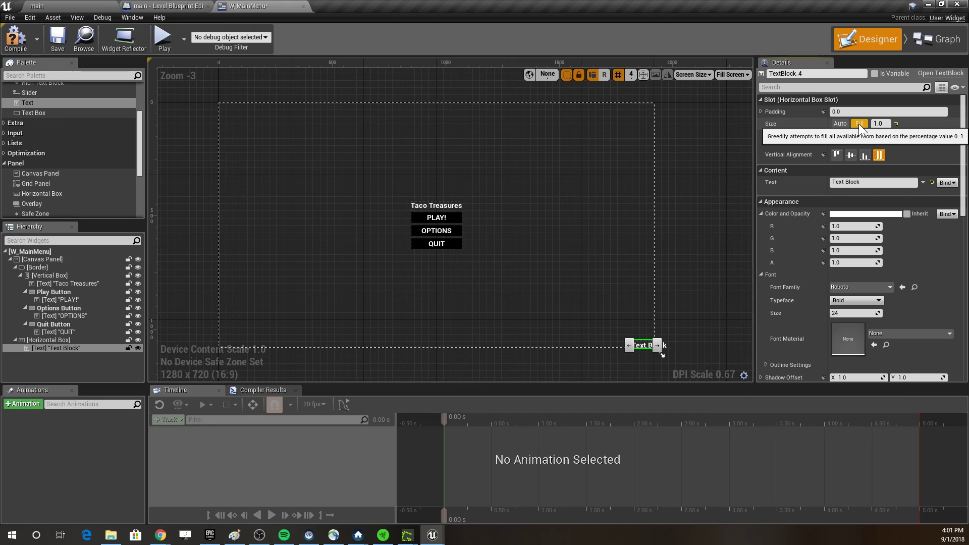
- Change the text of the text block inside the Horizontal Box to "Taco Treasures - alpha 1"
left_click(837, 182)
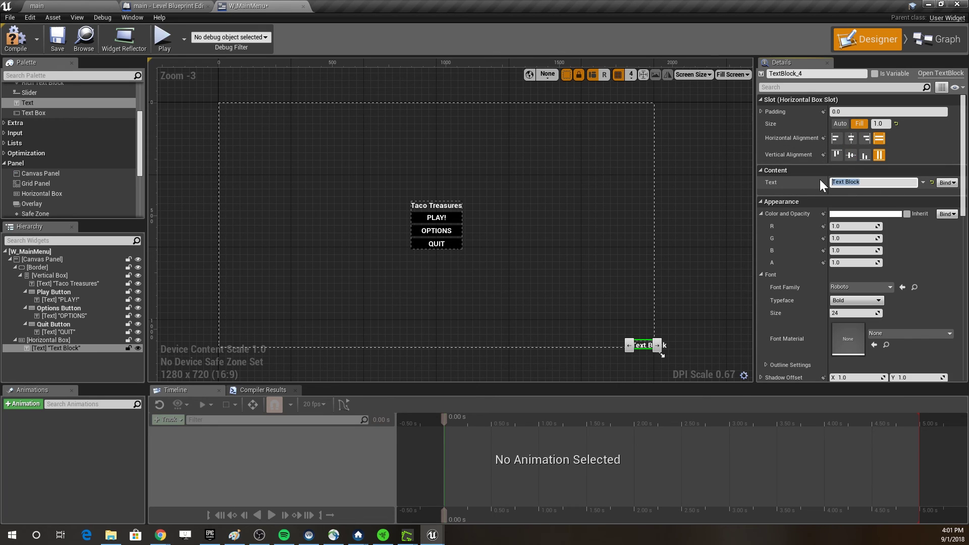
type("Taco Treasures")
key("BackSpace")
type("- alpha 1")
left_click(709, 230)
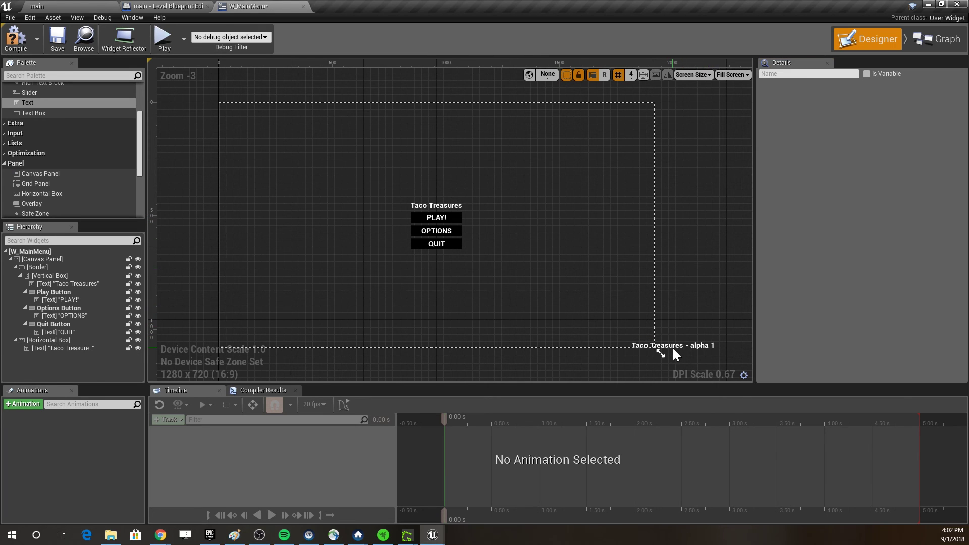
- Enable Size To Content on the Horizontal Box holding the version text
left_click(652, 323)
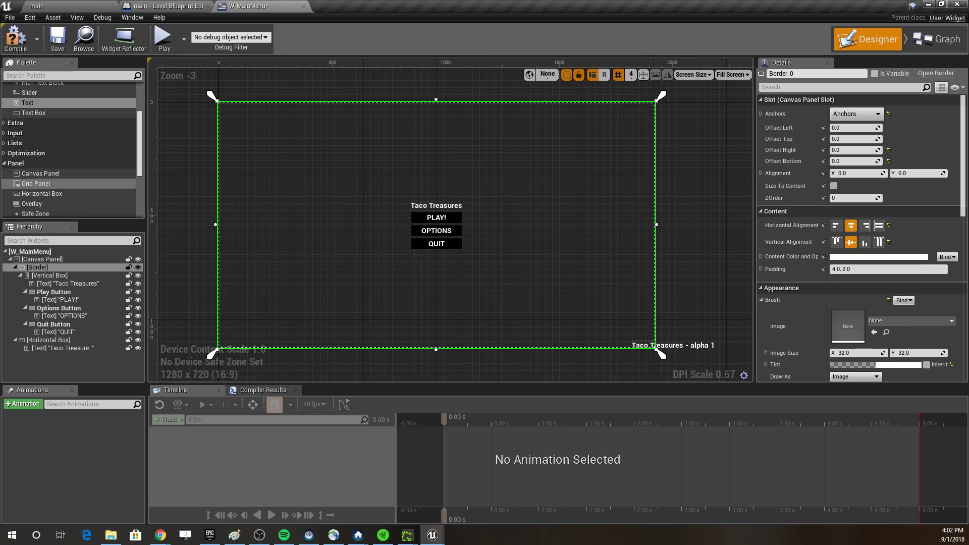
left_click(56, 341)
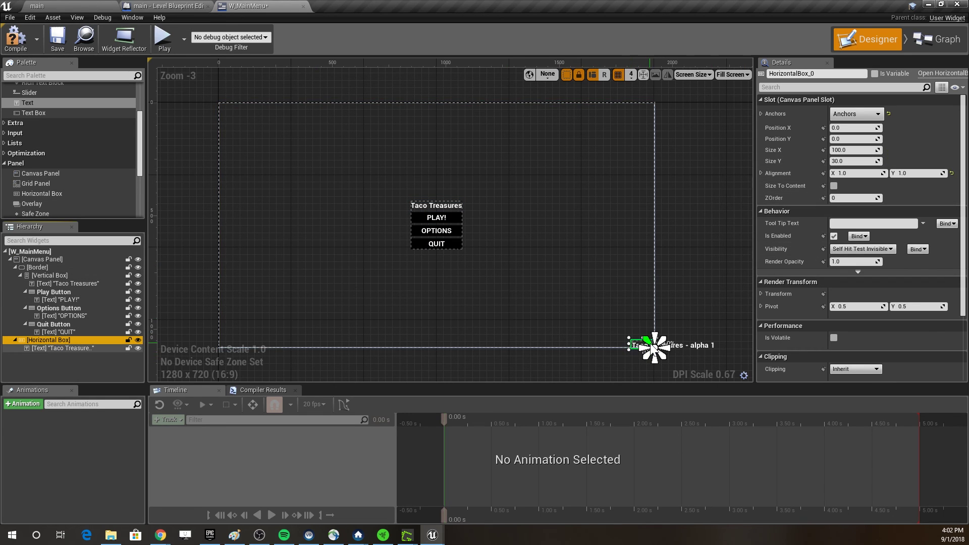
left_click(834, 185)
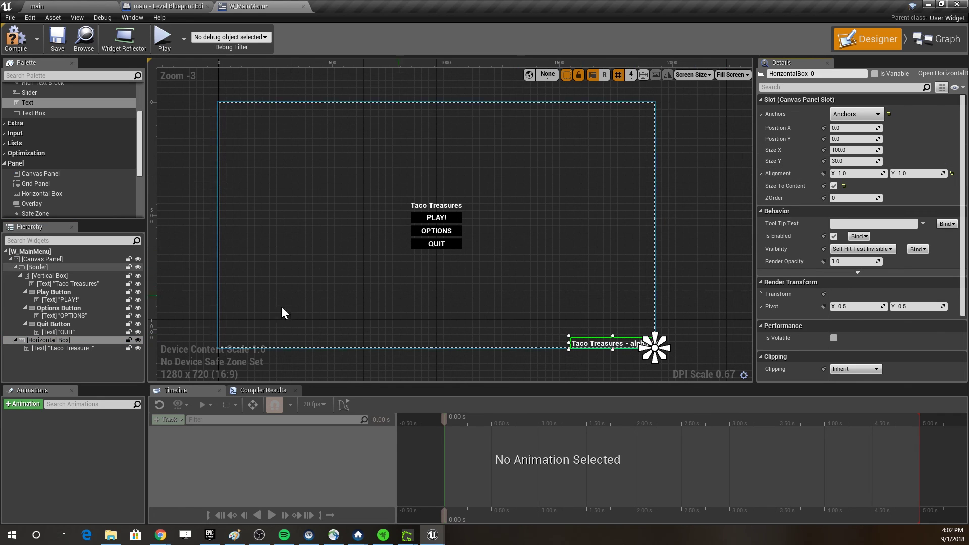
left_click(47, 347)
left_click(51, 341)
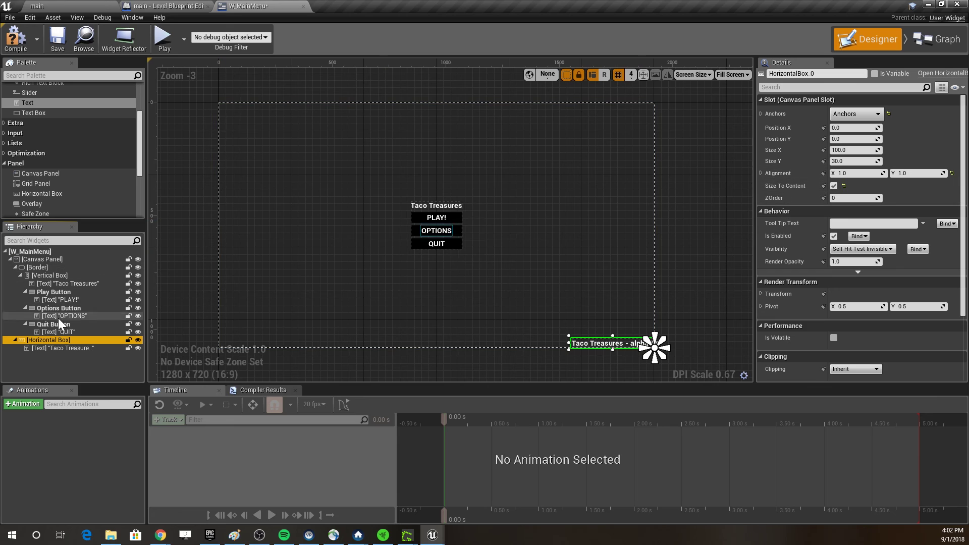
- Set the "Taco Treasures - alpha 1" text to font size 14 and center its vertical alignment
left_click(61, 348)
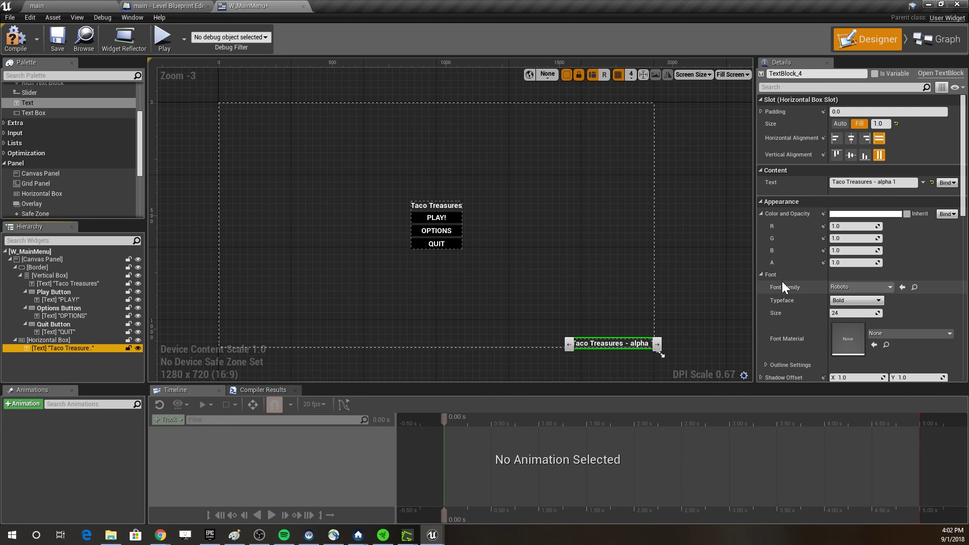
left_click(853, 313)
type("10")
key("Return")
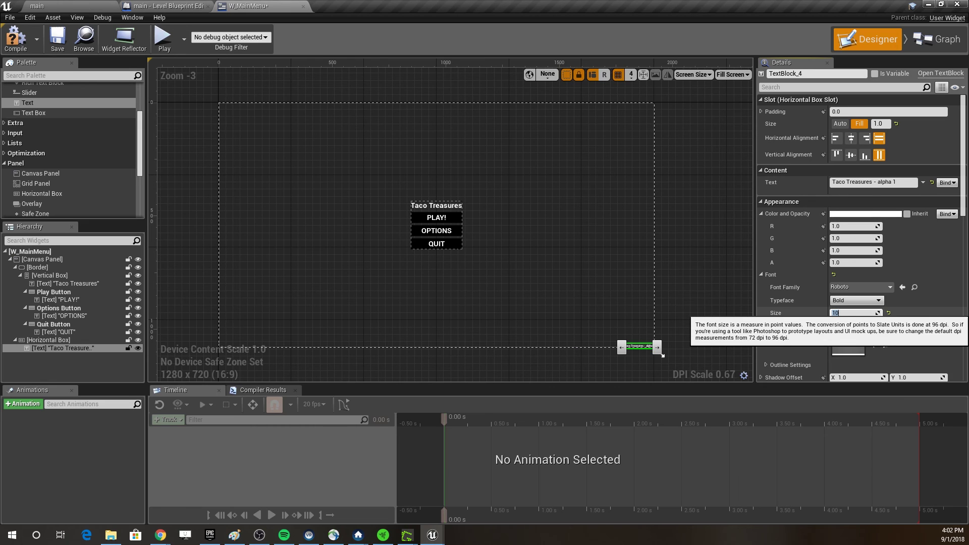
type("14")
key("Return")
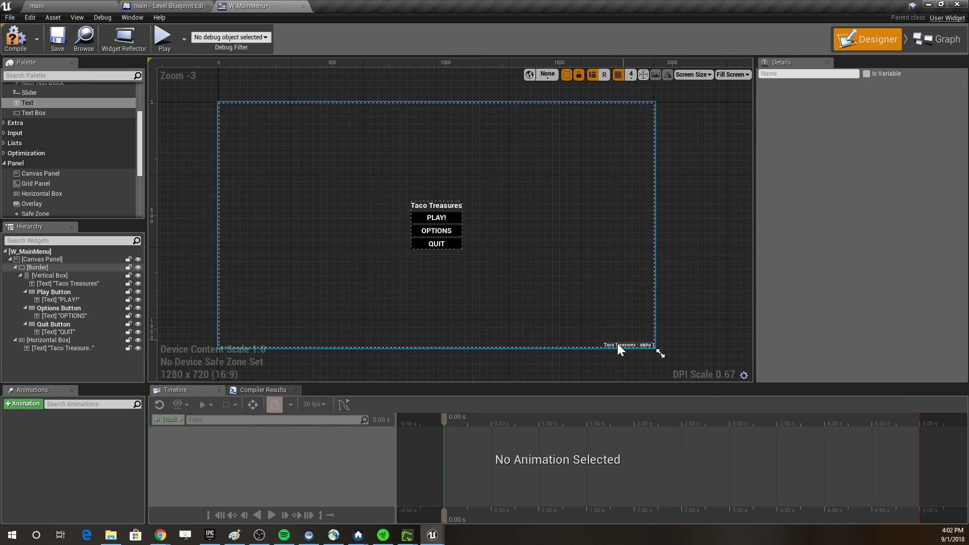
left_click(612, 344)
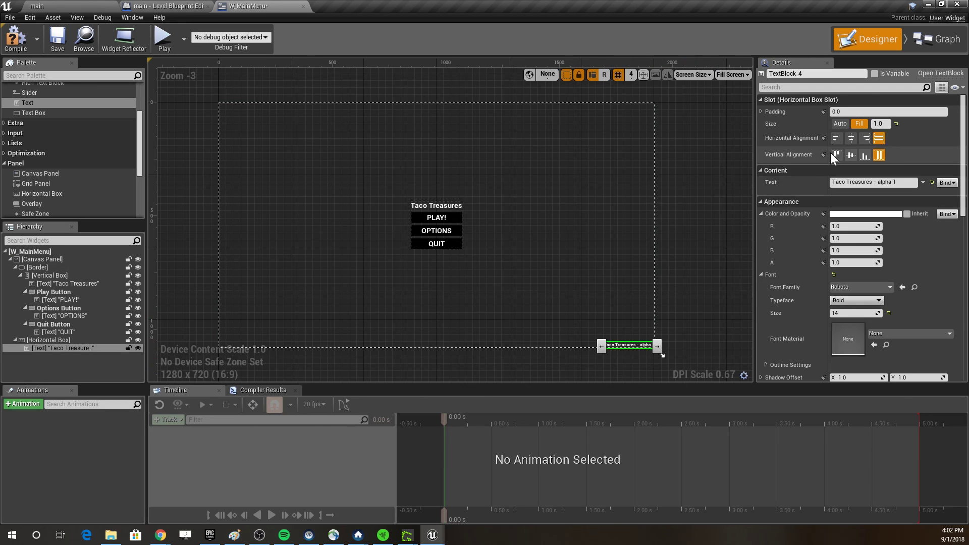
left_click(852, 155)
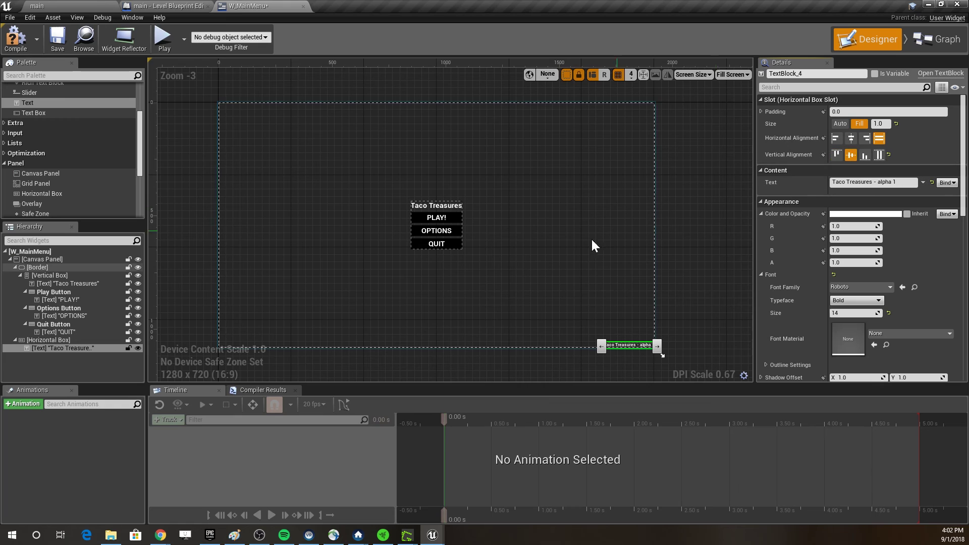
- Try changing the Horizontal Box's Size To Content option and its Size Y value
left_click(75, 340)
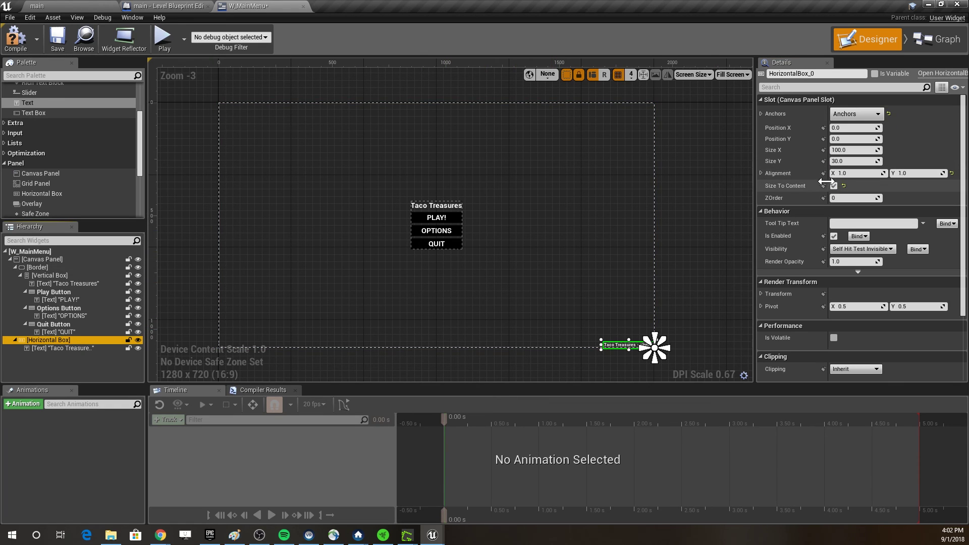
left_click(834, 185)
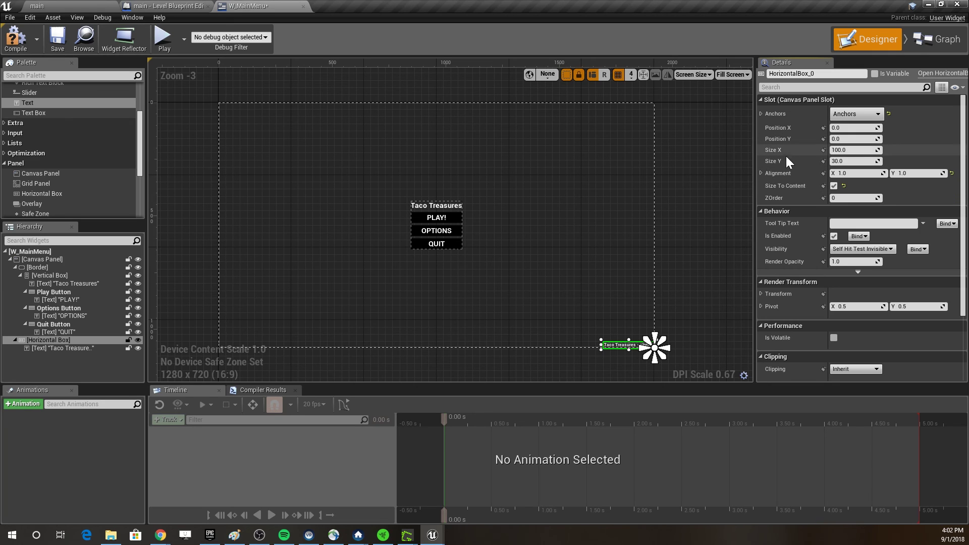
left_click_drag(853, 161, 852, 161)
key("ctrl+z")
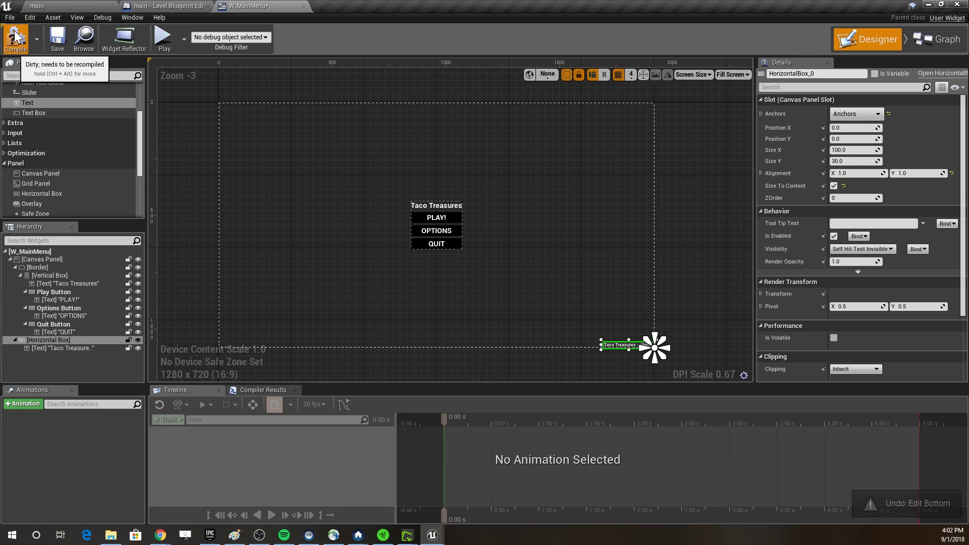
- Compile the W_MainMenu widget and open the sandbox level from the Levels folder, saving the pending changes
left_click(15, 37)
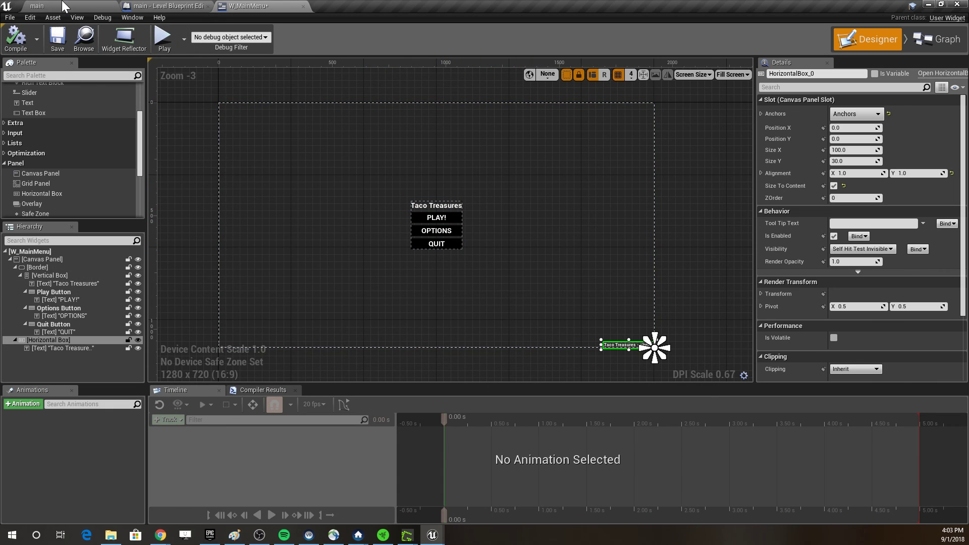
left_click(152, 4)
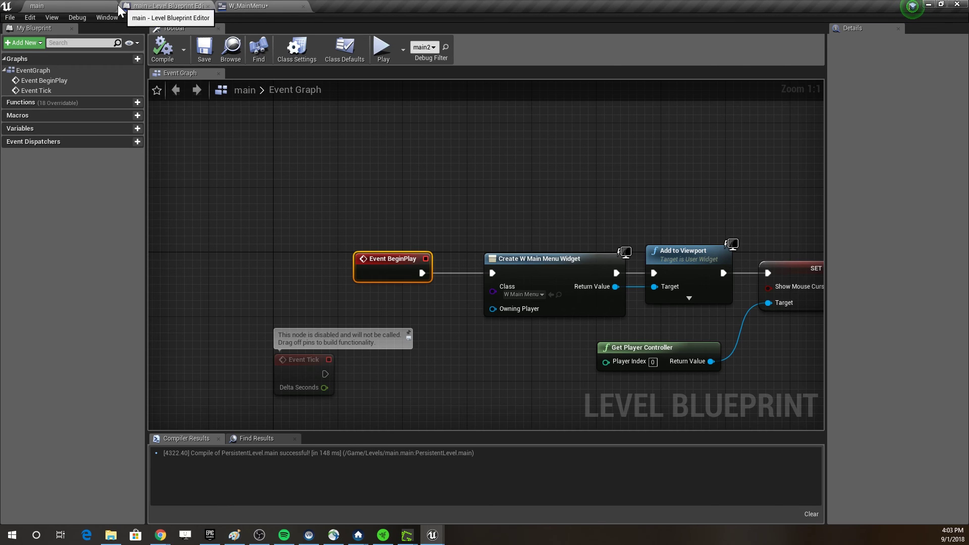
left_click(93, 2)
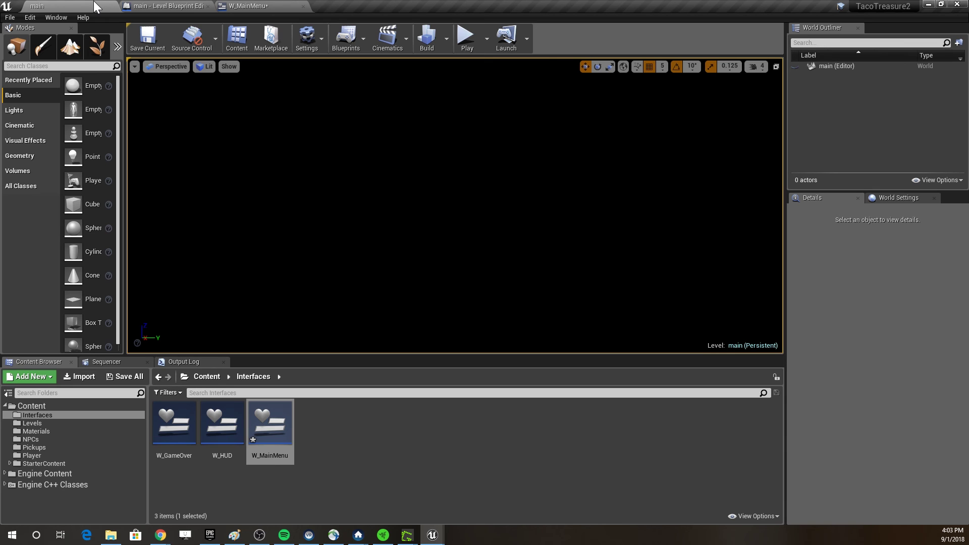
left_click(59, 423)
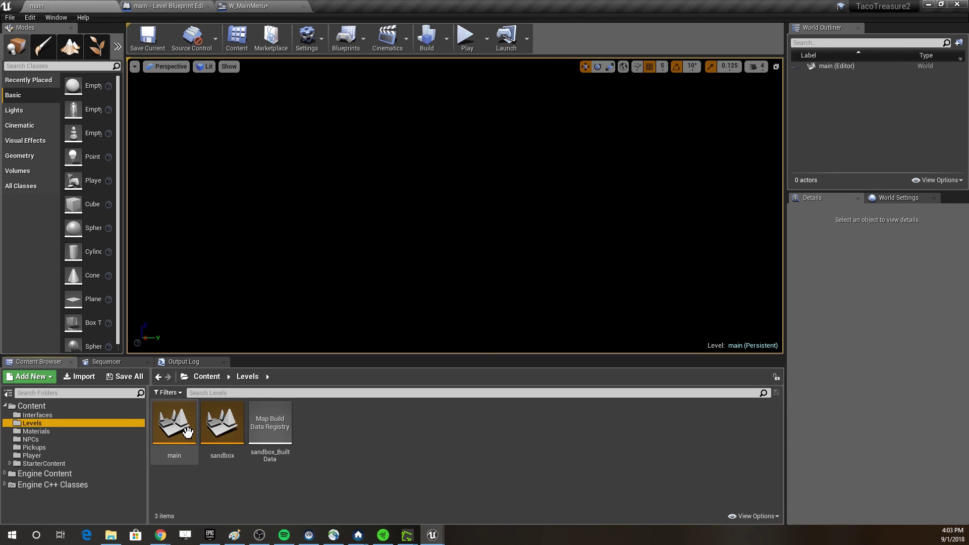
double_click(239, 431)
left_click(454, 305)
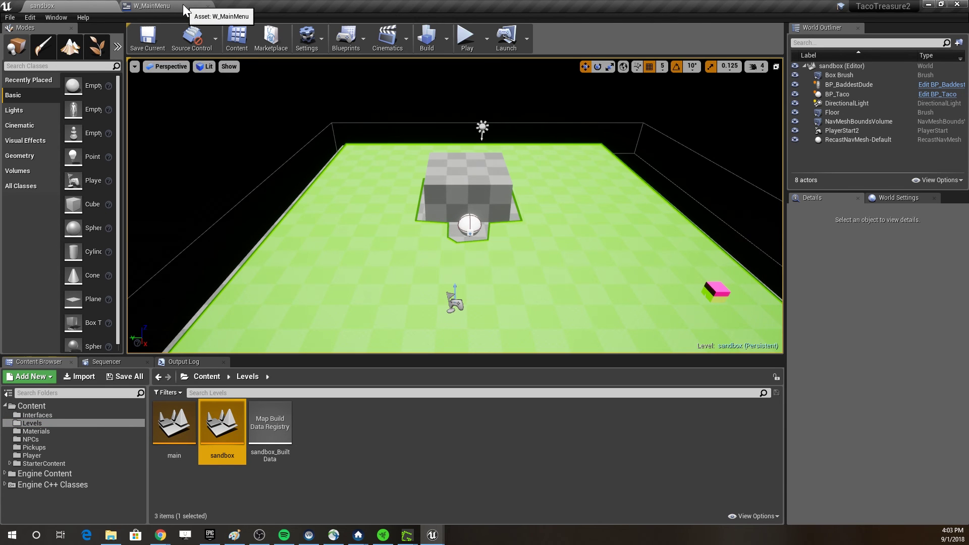
- Open the W_GameOver widget from the Interfaces folder and examine the Retry button's nodes in its Event Graph
left_click(48, 416)
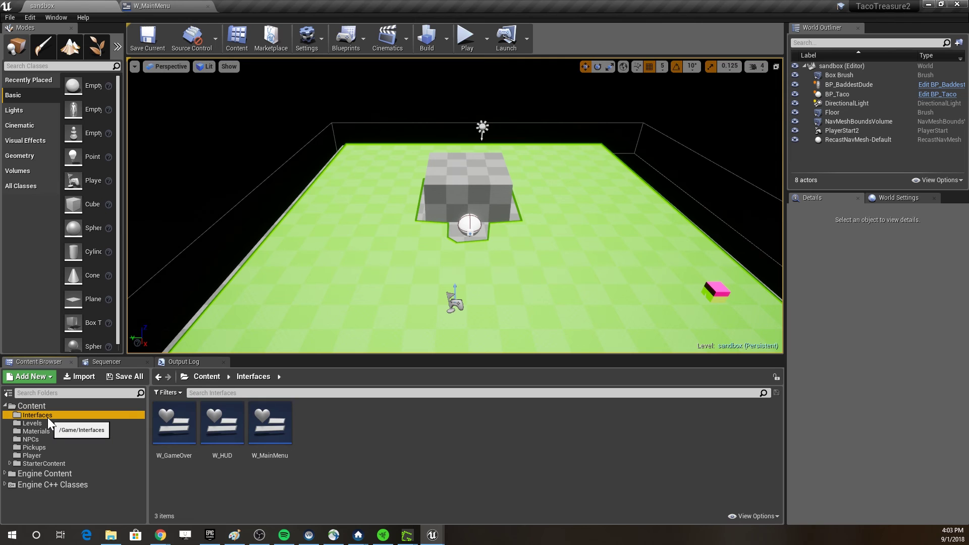
left_click(530, 282)
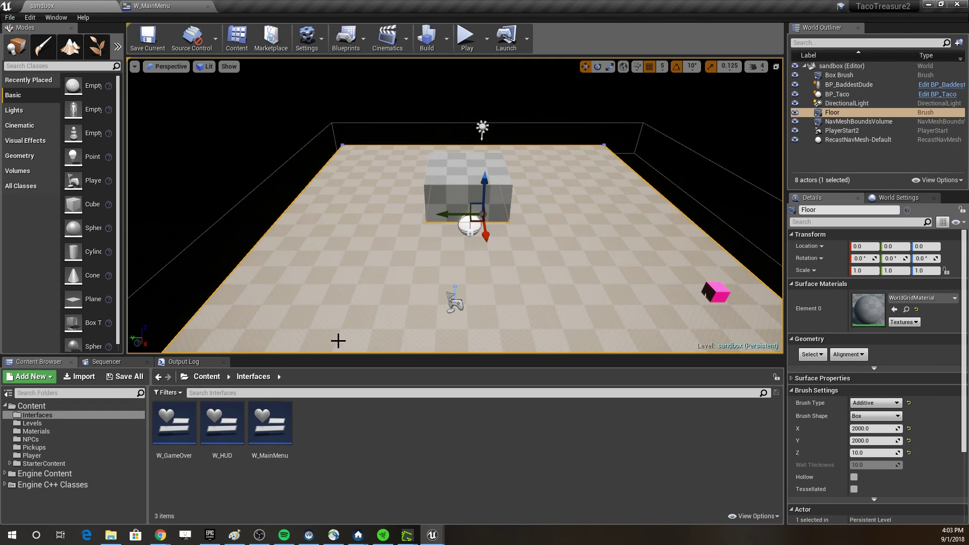
left_click(45, 422)
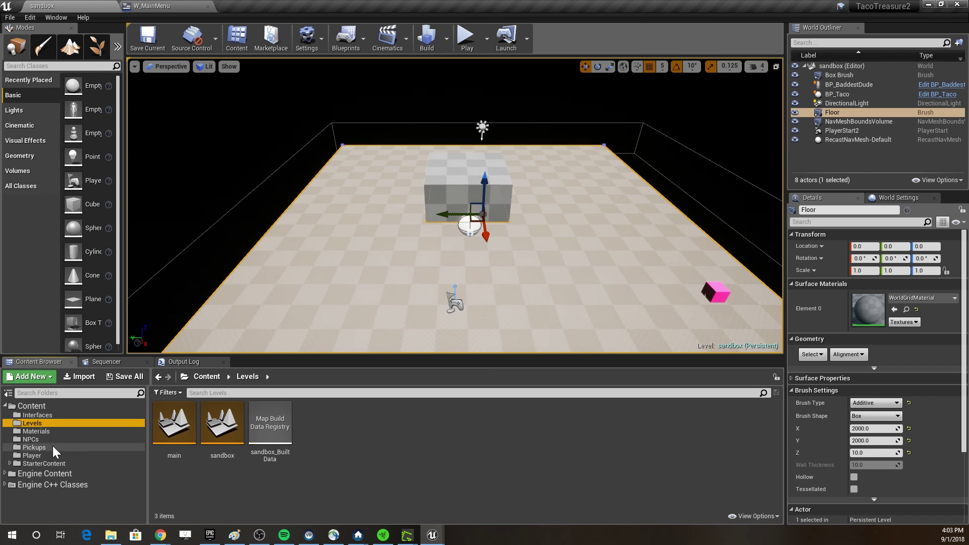
left_click(53, 415)
left_click(169, 425)
double_click(169, 425)
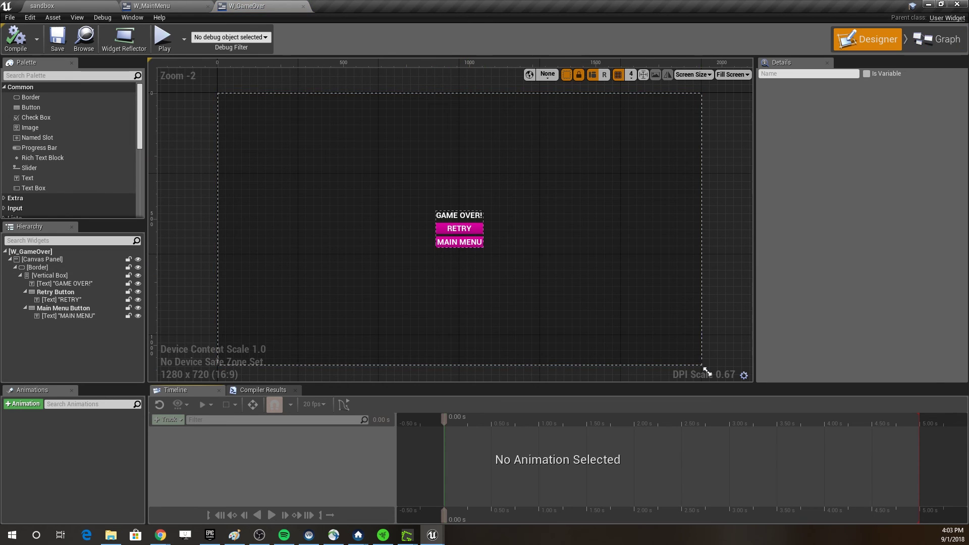
left_click(936, 39)
left_click_drag(242, 165, 810, 251)
left_click(424, 158)
left_click_drag(327, 156, 829, 246)
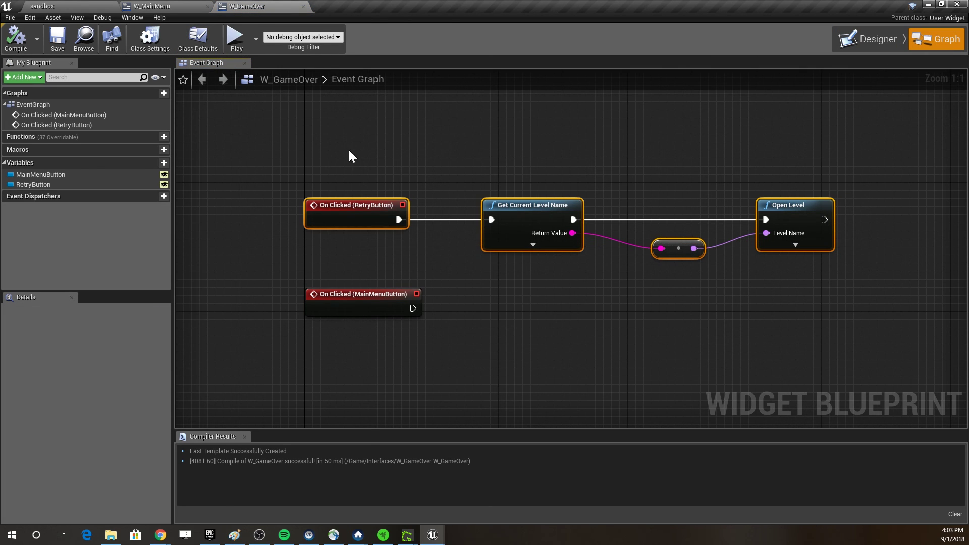
- Connect the On Clicked (MainMenuButton) event to a new Open Level node beside it with the level name main
left_click_drag(412, 309, 566, 308)
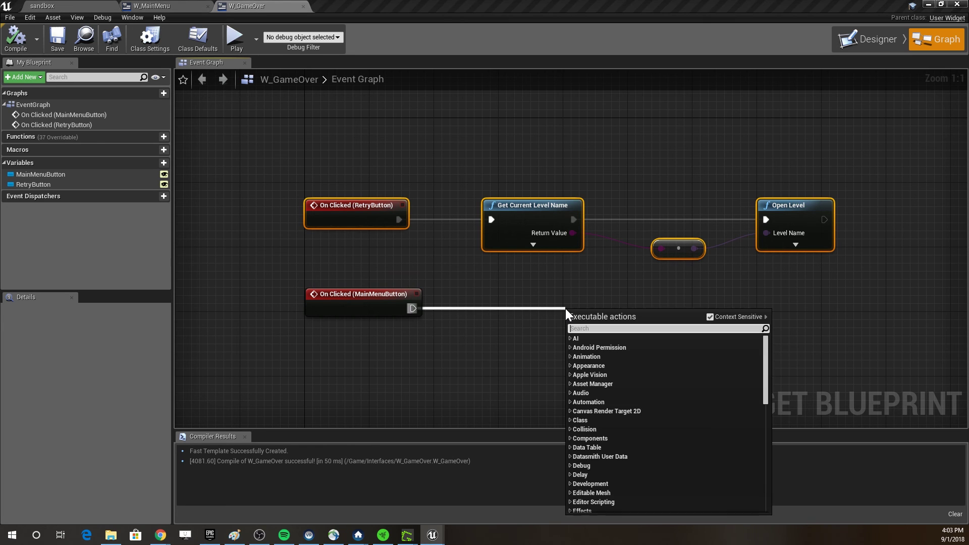
type("open level")
key("Return")
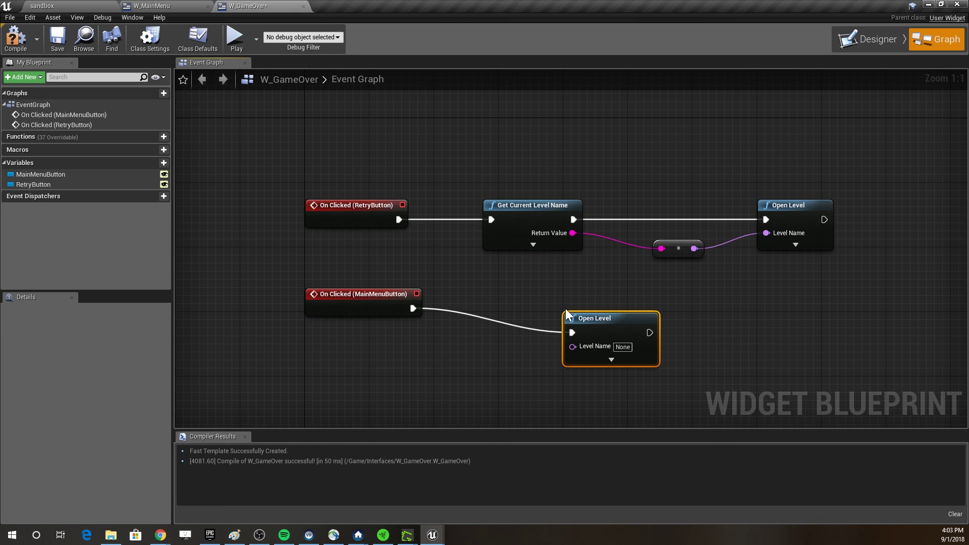
left_click_drag(582, 320, 502, 296)
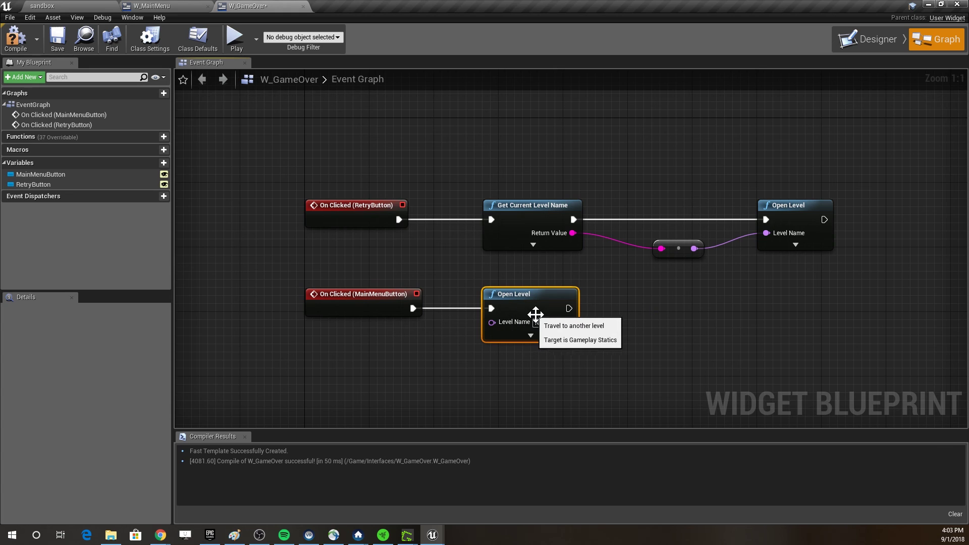
left_click(542, 323)
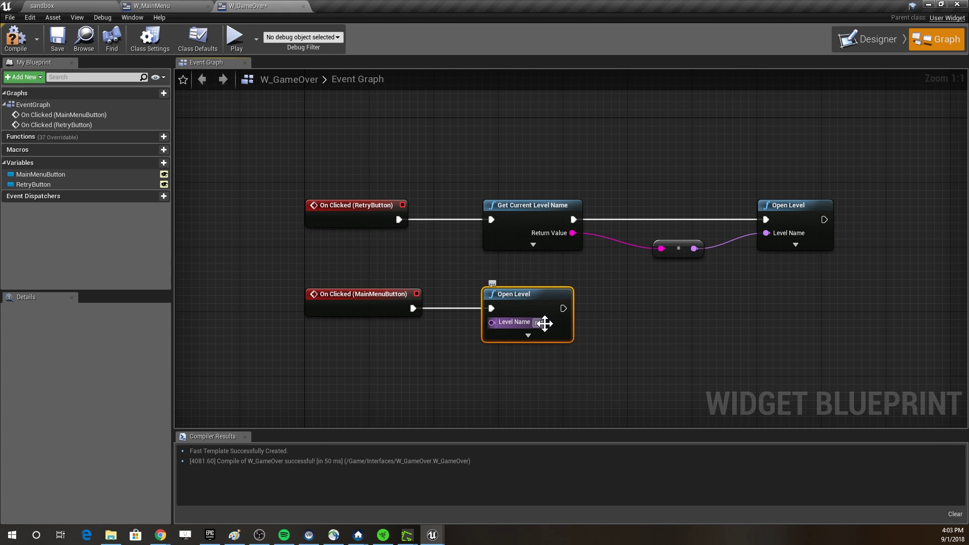
type("M")
left_click(662, 298)
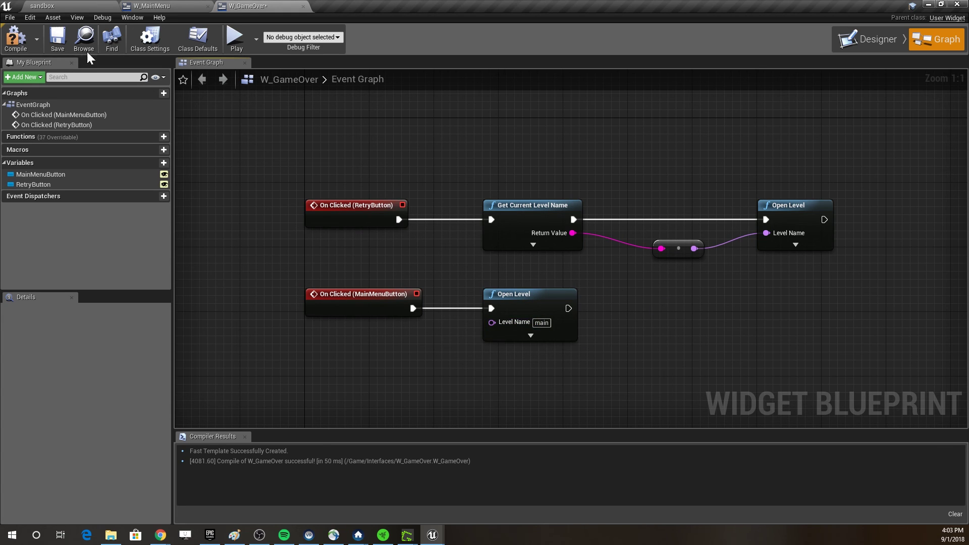
- Compile the W_GameOver widget, close it and return to the sandbox level
left_click(16, 38)
left_click(303, 6)
left_click(76, 6)
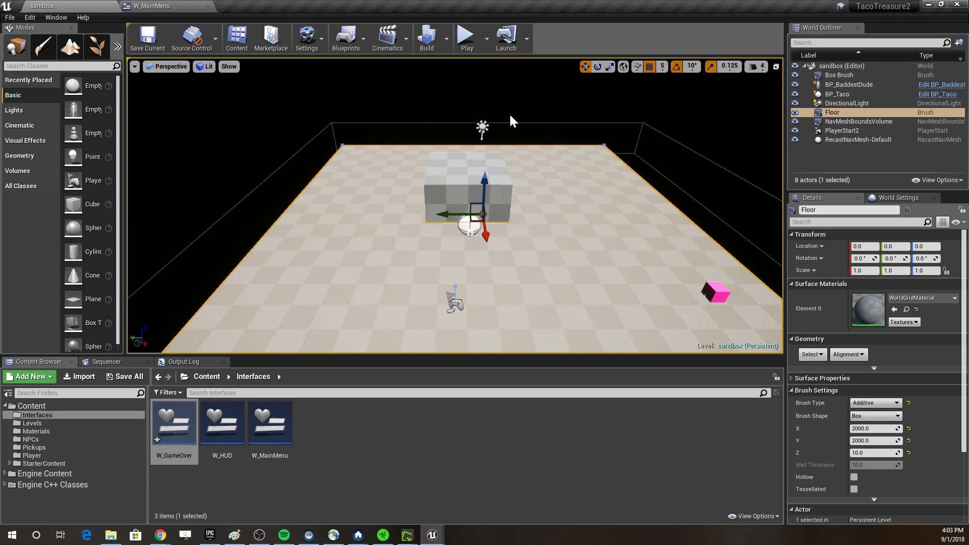
- Play-test the sandbox level until game over, use the Main Menu button, and end the play session
left_click(474, 41)
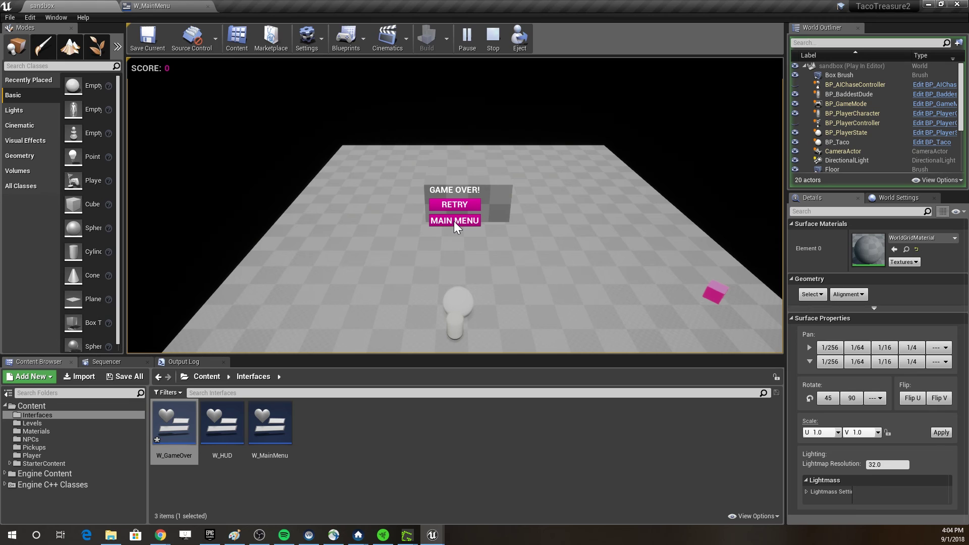
left_click(454, 221)
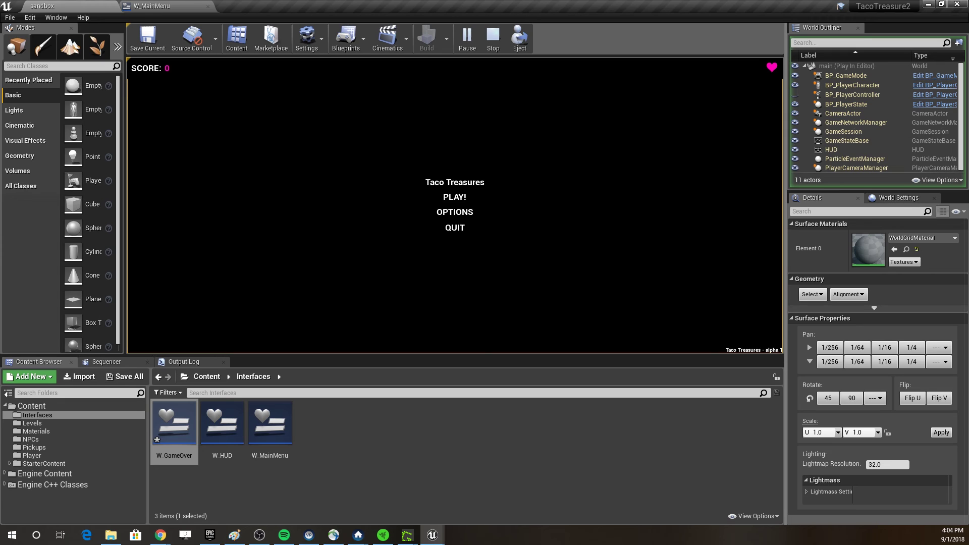
key("Escape")
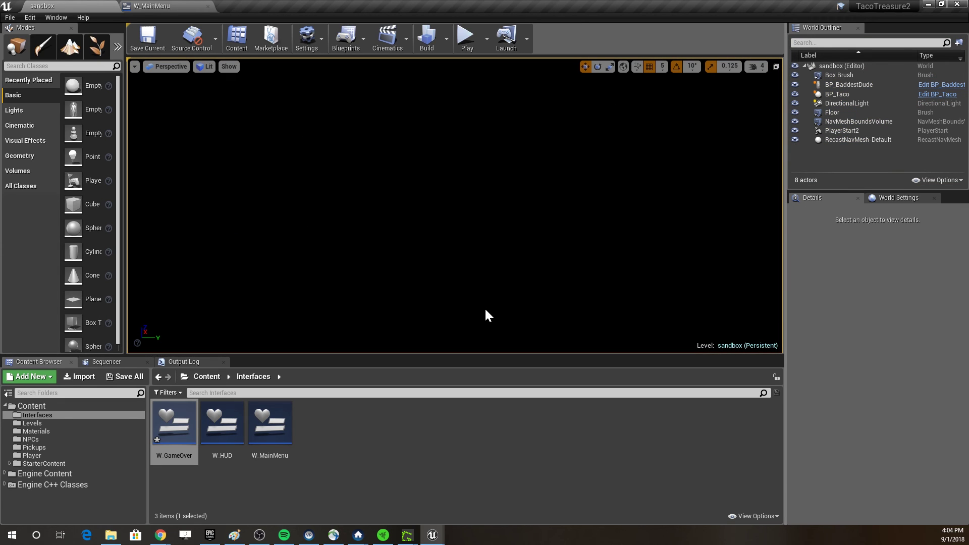
left_click(160, 6)
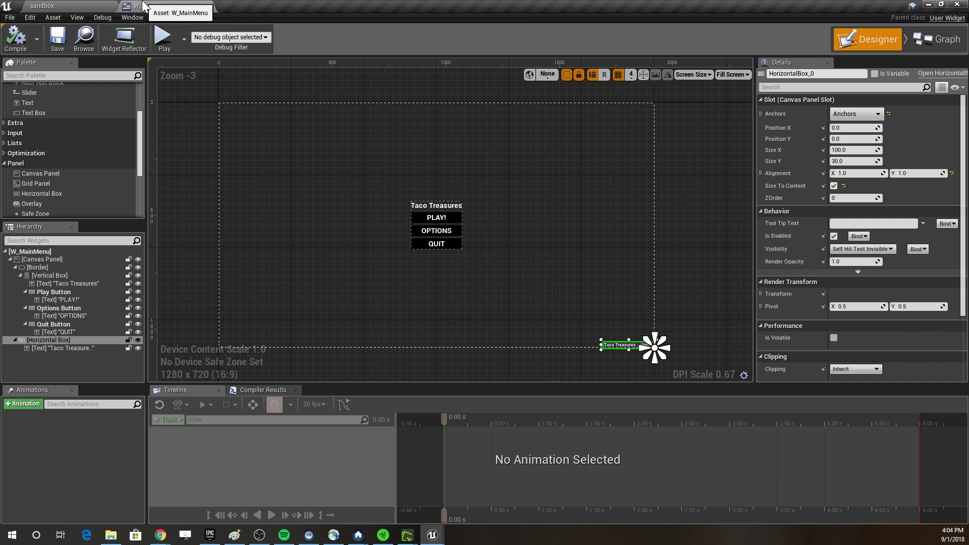
left_click(61, 6)
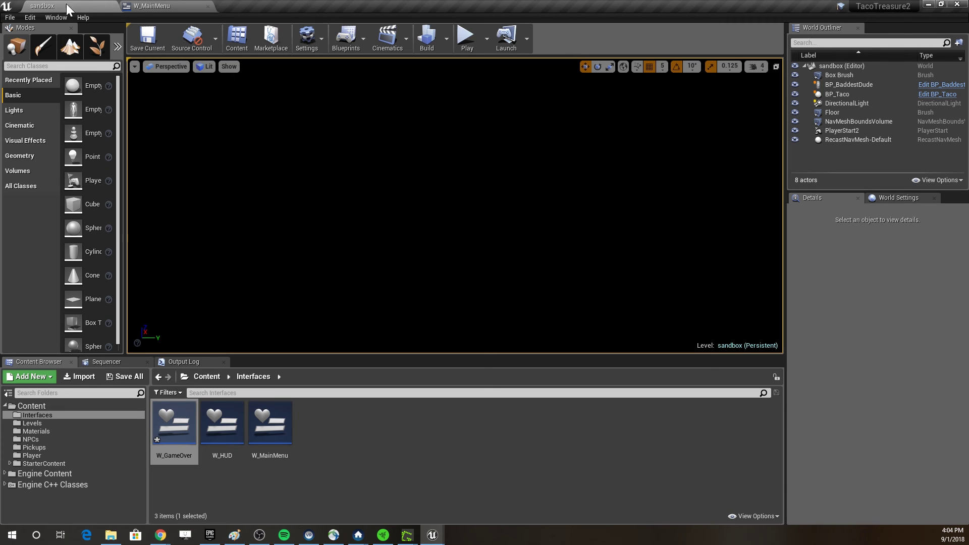
- Reopen the W_GameOver widget and examine the Retry and Main Menu button node chains in its Event Graph
double_click(169, 434)
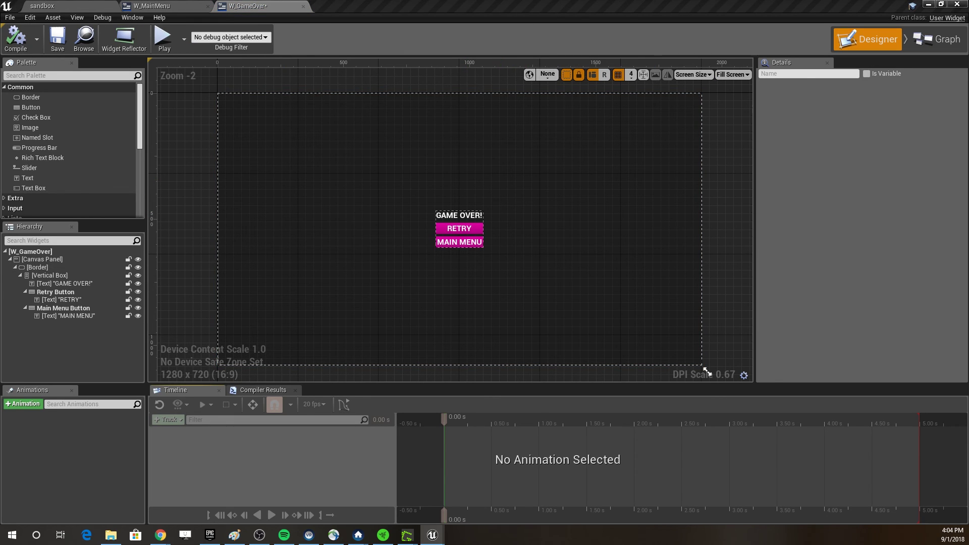
left_click(923, 48)
left_click_drag(429, 137, 820, 298)
left_click(823, 302)
left_click_drag(479, 154, 823, 266)
left_click_drag(481, 283, 659, 362)
right_click_drag(659, 363, 542, 372)
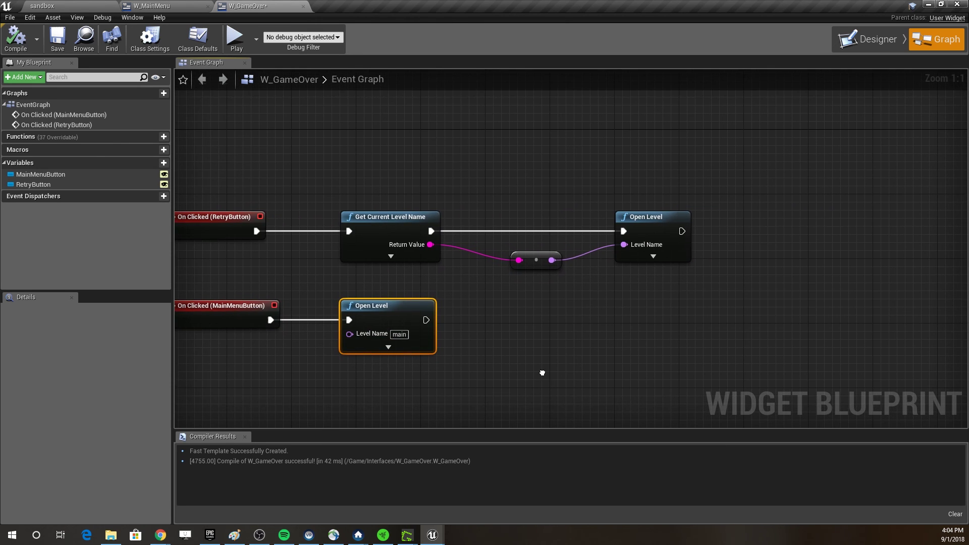
left_click_drag(335, 168, 721, 291)
left_click(577, 302)
right_click_drag(578, 302, 590, 269)
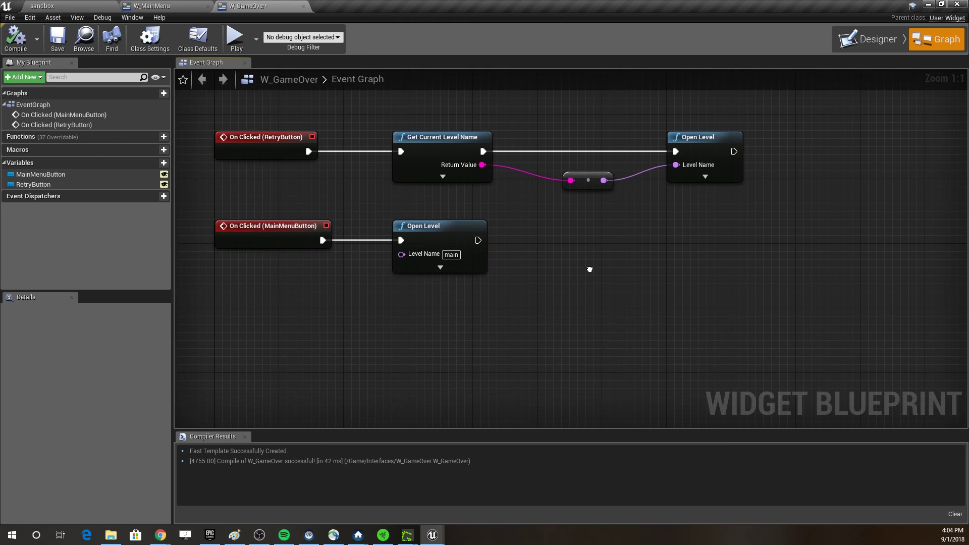
- Add a Remove from Parent node after the Main Menu button's Open Level node and align it in that row
left_click_drag(478, 240, 655, 242)
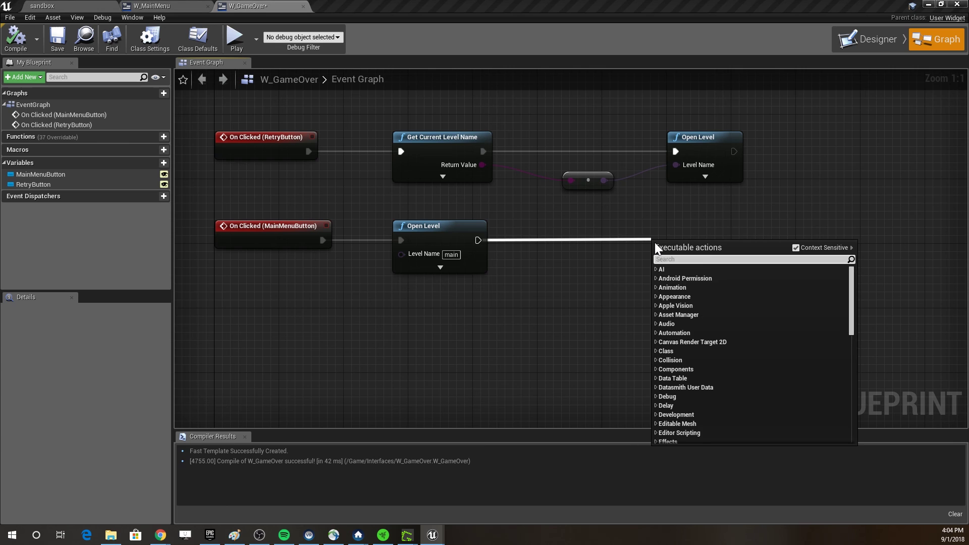
type("remove from parent")
key("Return")
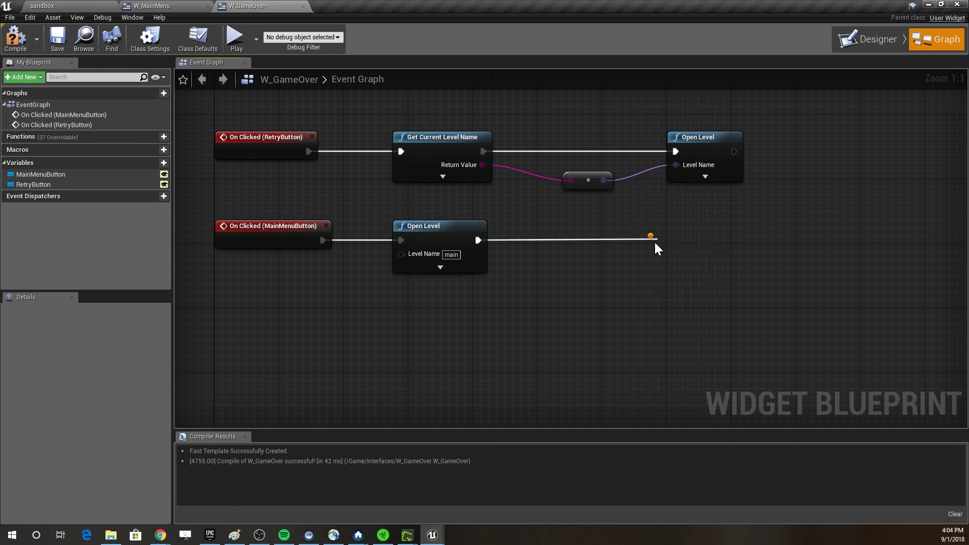
left_click_drag(717, 246, 660, 222)
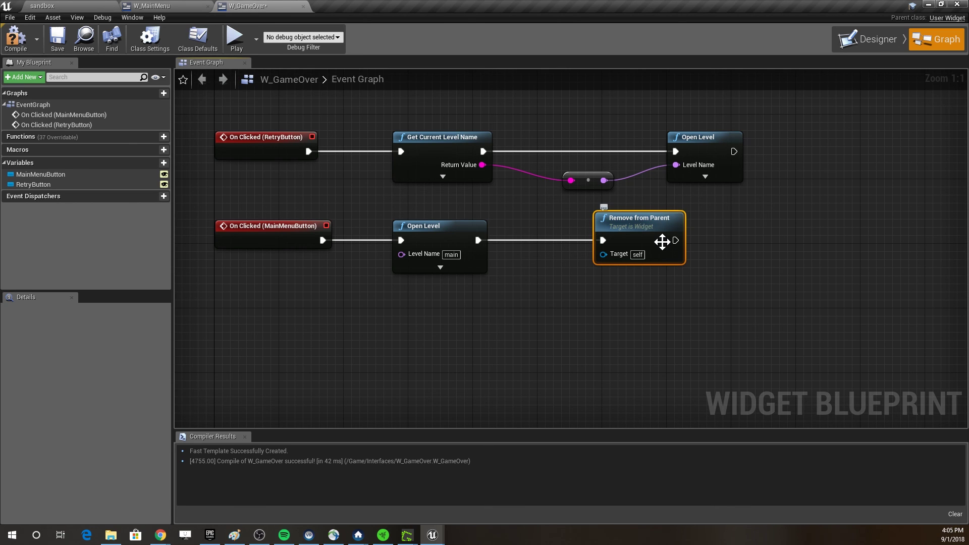
- Reload the sandbox level from the Levels folder, saving the W_GameOver changes
left_click(78, 6)
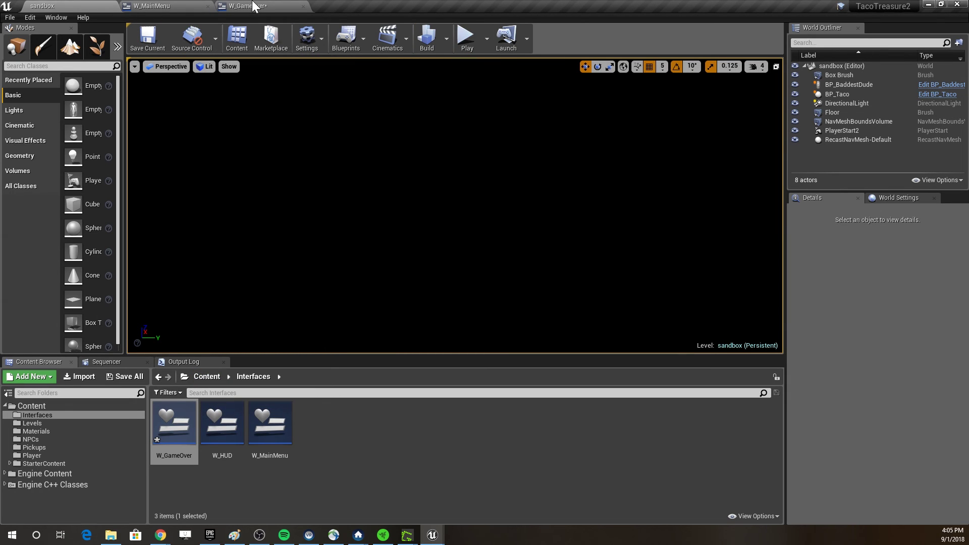
left_click(38, 422)
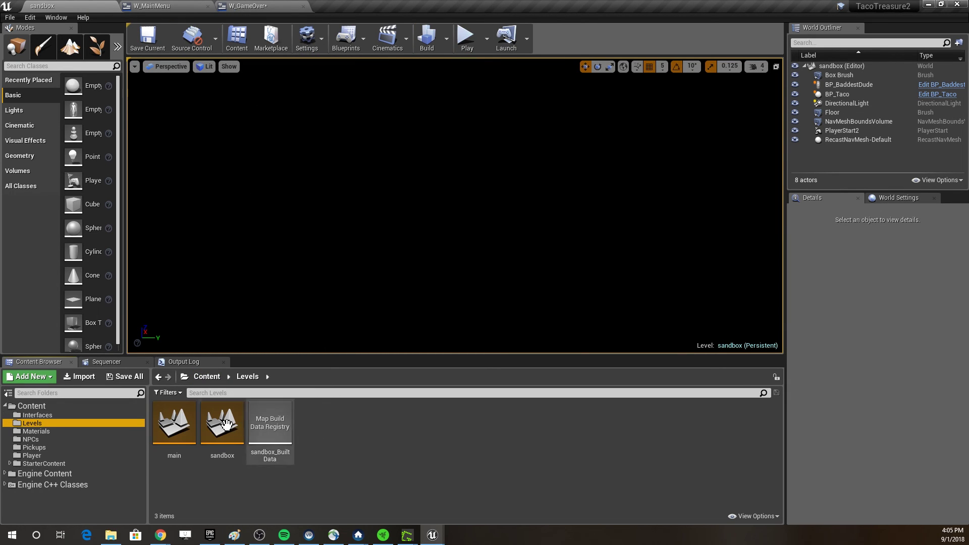
double_click(220, 421)
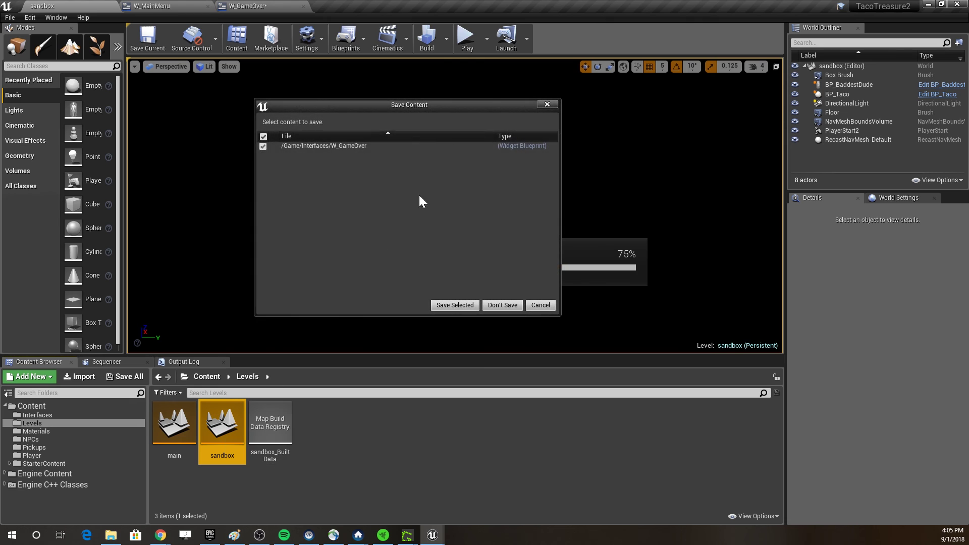
left_click(454, 304)
- Play-test the sandbox level until game over, go to the main menu, end the session and return to the level
left_click(466, 45)
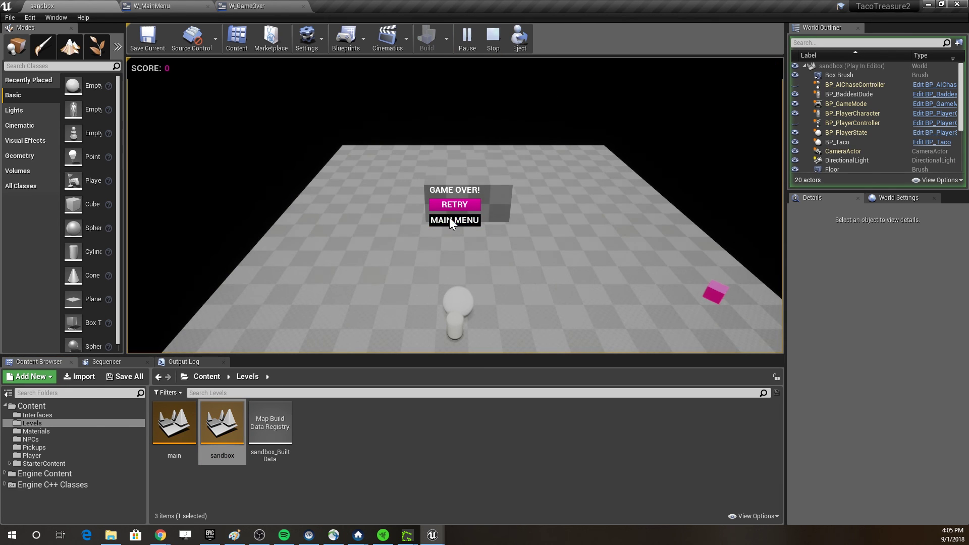
left_click(449, 222)
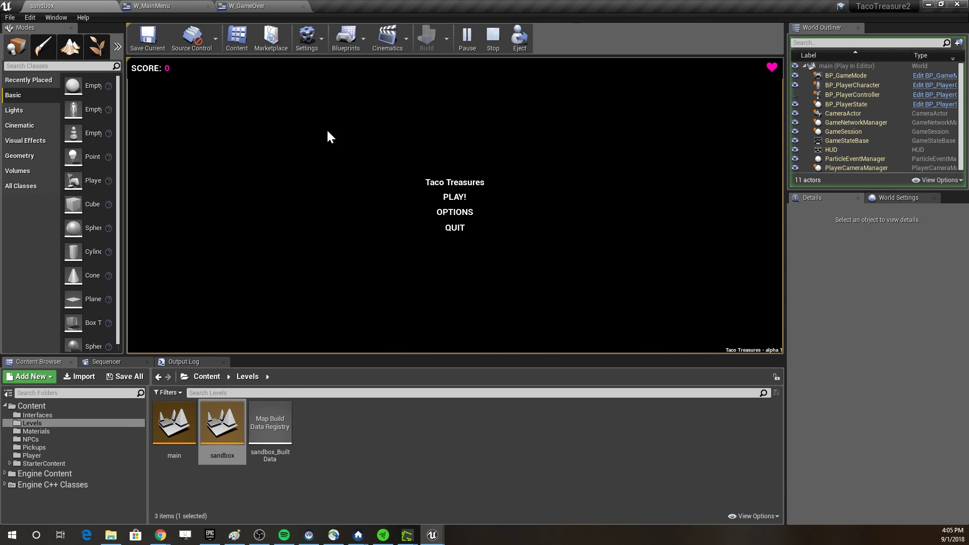
key("Escape")
left_click(217, 6)
left_click(42, 6)
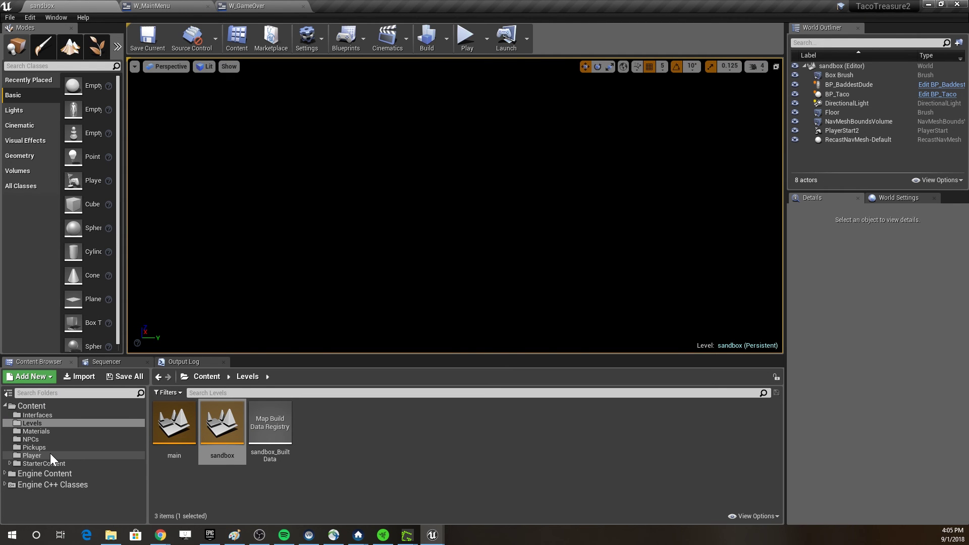
- Examine the level's World Settings and the default game mode classes under Maps & Modes in the Project Settings
left_click(897, 198)
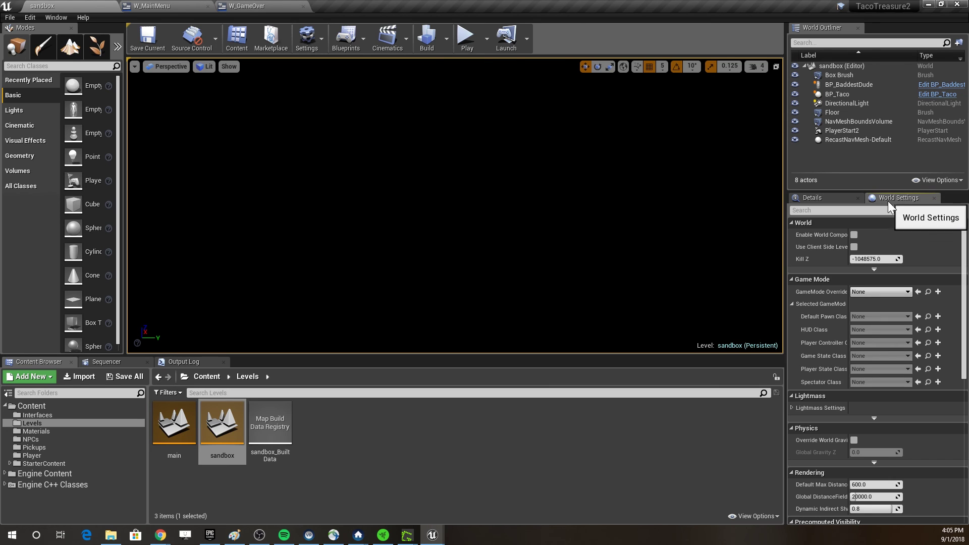
left_click(33, 20)
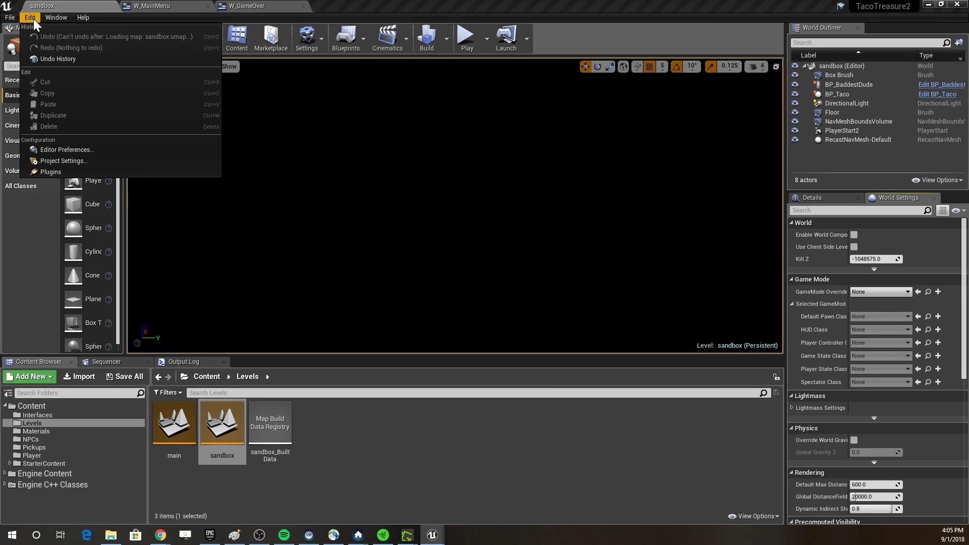
left_click(78, 159)
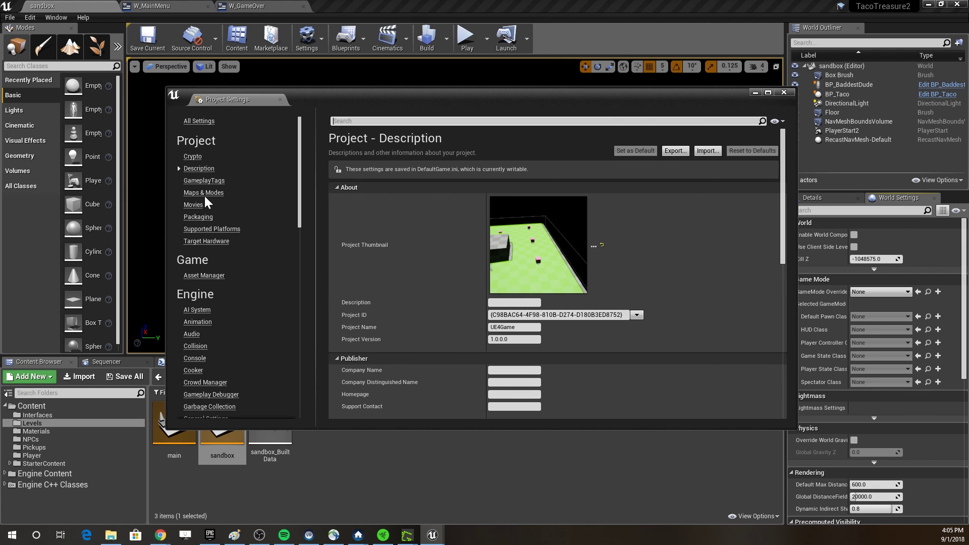
left_click(203, 193)
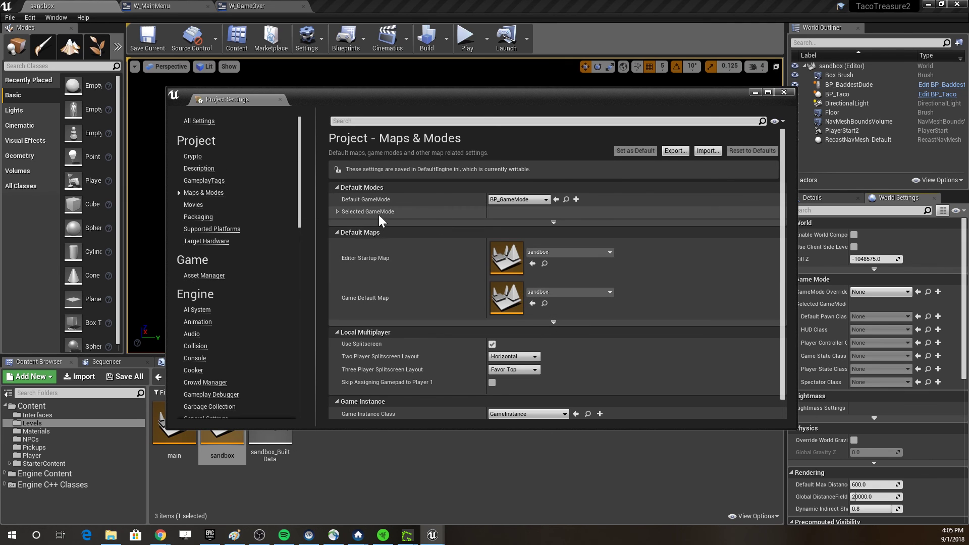
left_click(337, 211)
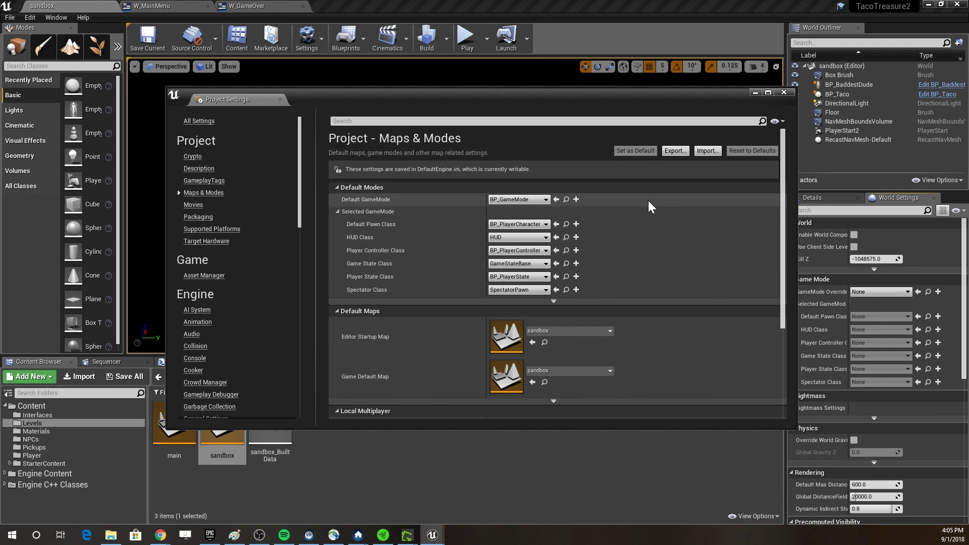
left_click(784, 93)
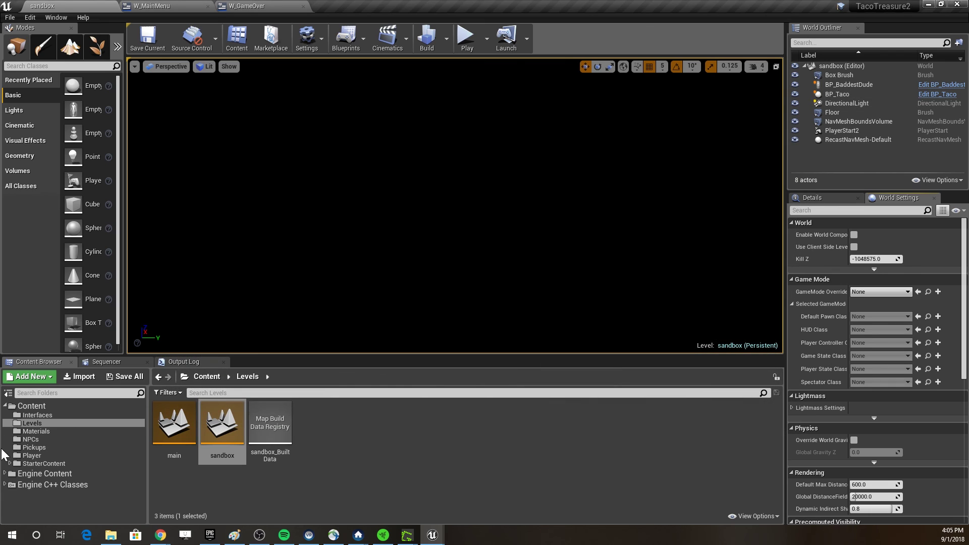
- Open BP_PlayerController from the Player folder, examine its Creates our HUD nodes and compile the blueprint
left_click(31, 456)
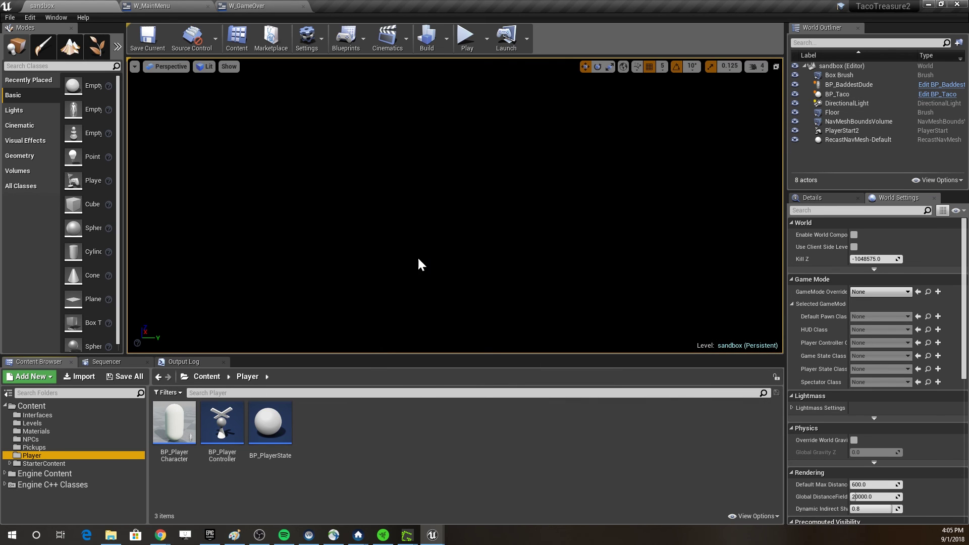
double_click(222, 422)
right_click_drag(343, 211, 748, 211)
left_click_drag(243, 119, 697, 211)
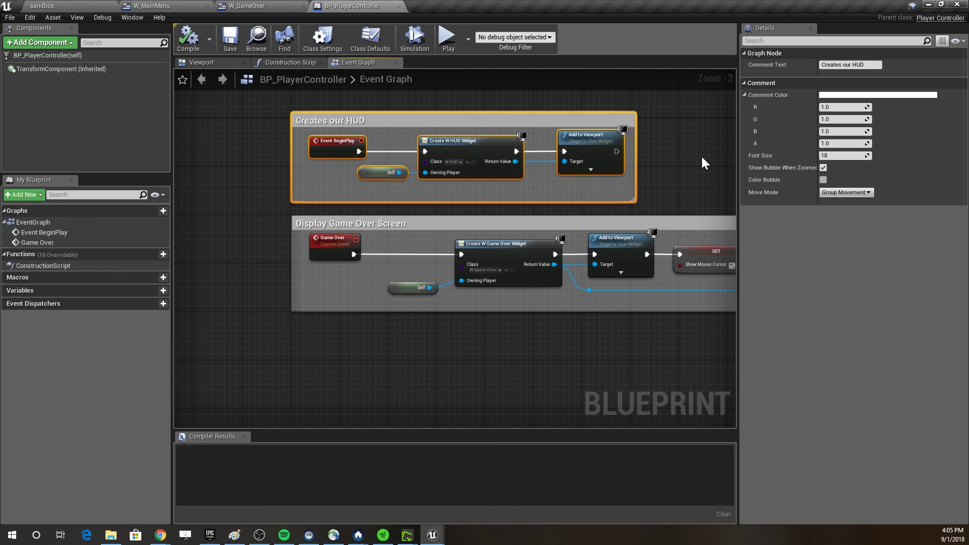
left_click(188, 36)
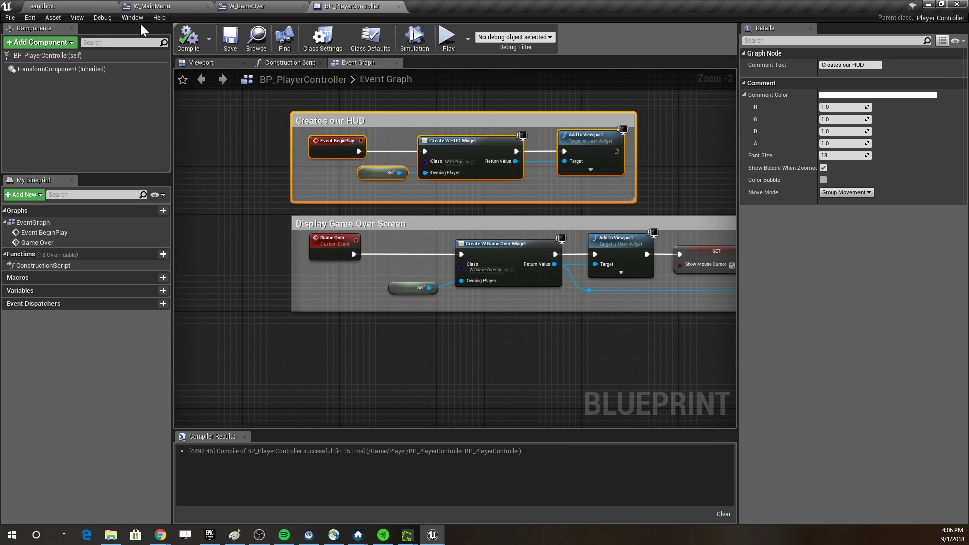
- Return to the level editor and open the main level from the Levels folder
left_click(56, 6)
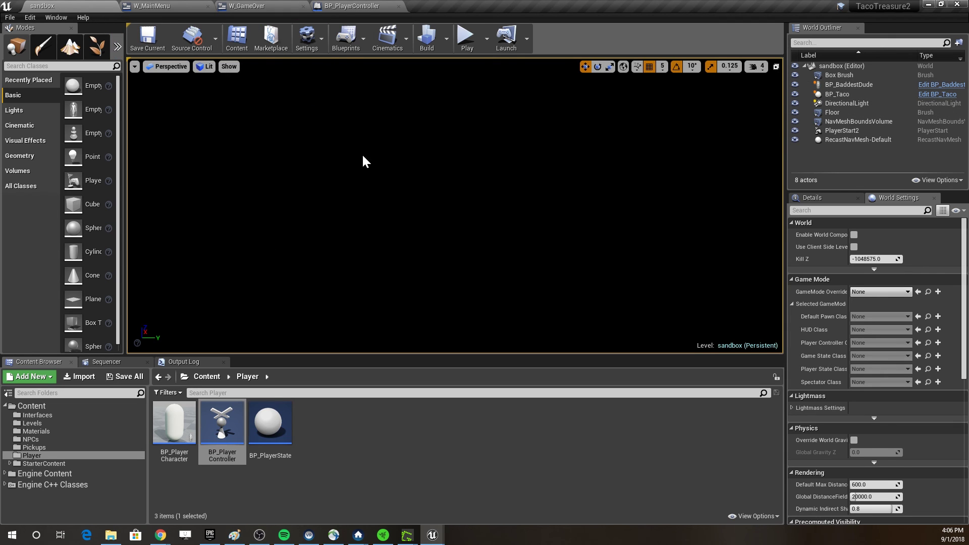
right_click_drag(355, 248, 360, 246)
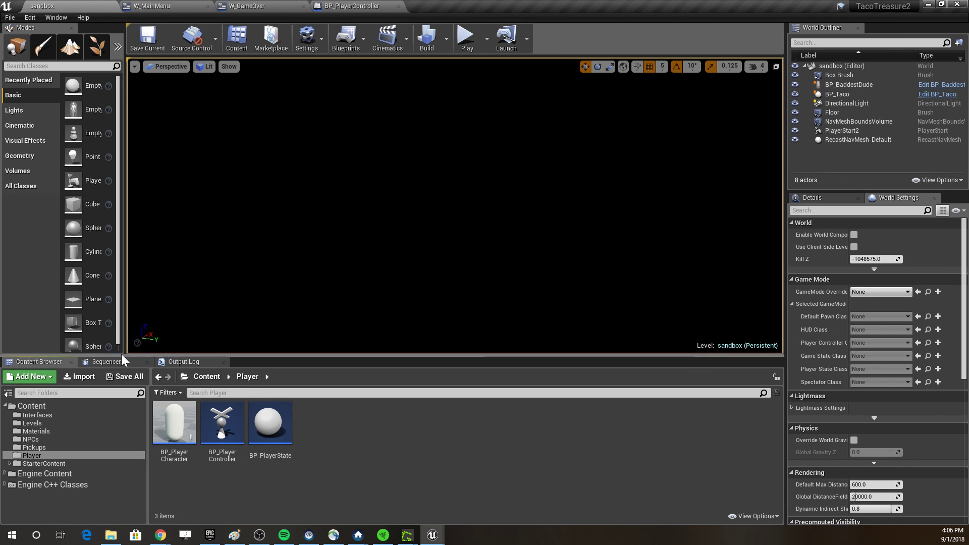
left_click(32, 423)
double_click(166, 426)
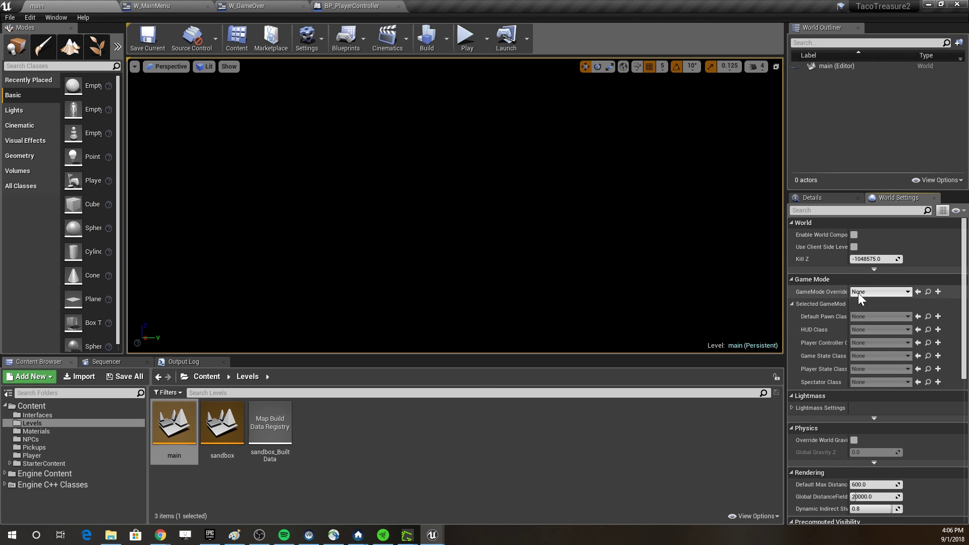
- Set the main level's GameMode Override to GameMode in its World Settings and save the level
left_click(814, 197)
left_click(894, 199)
left_click(882, 291)
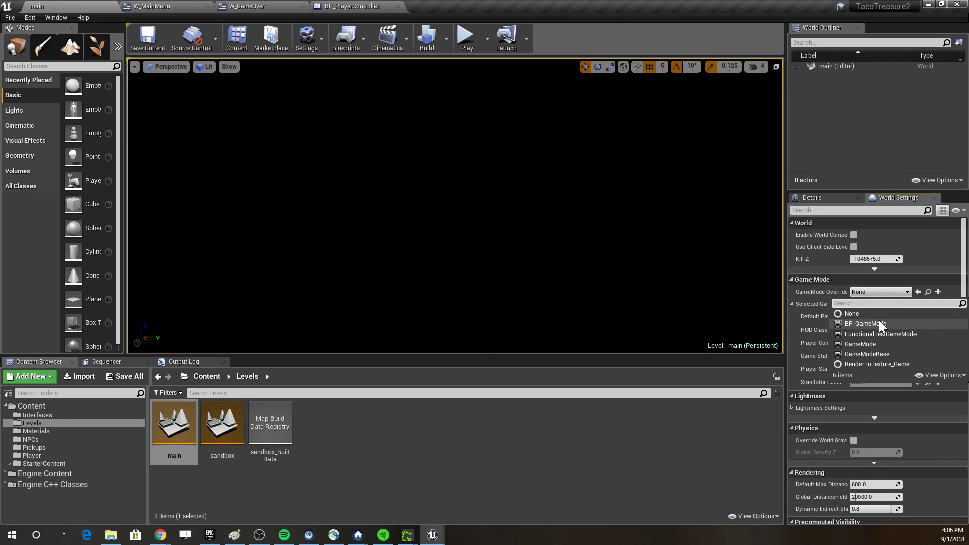
left_click(867, 345)
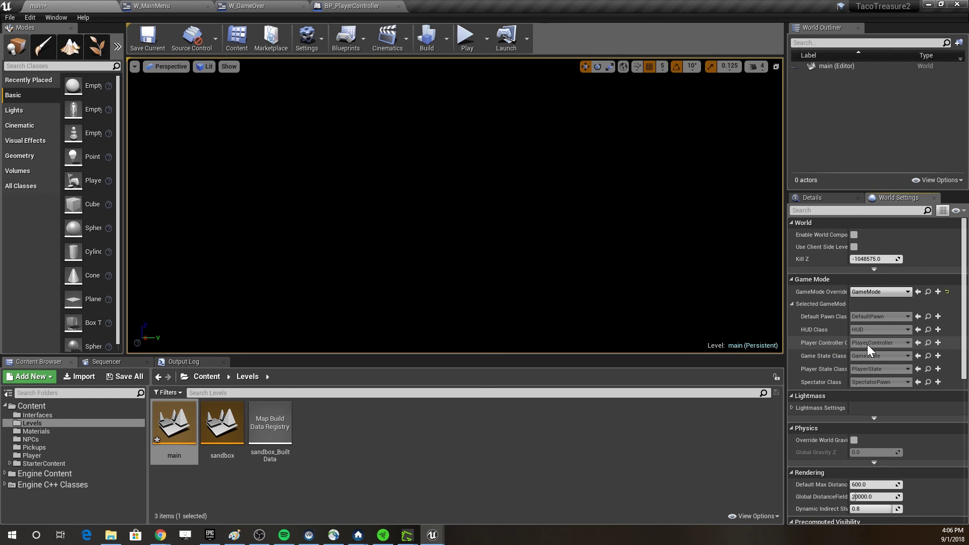
left_click(886, 293)
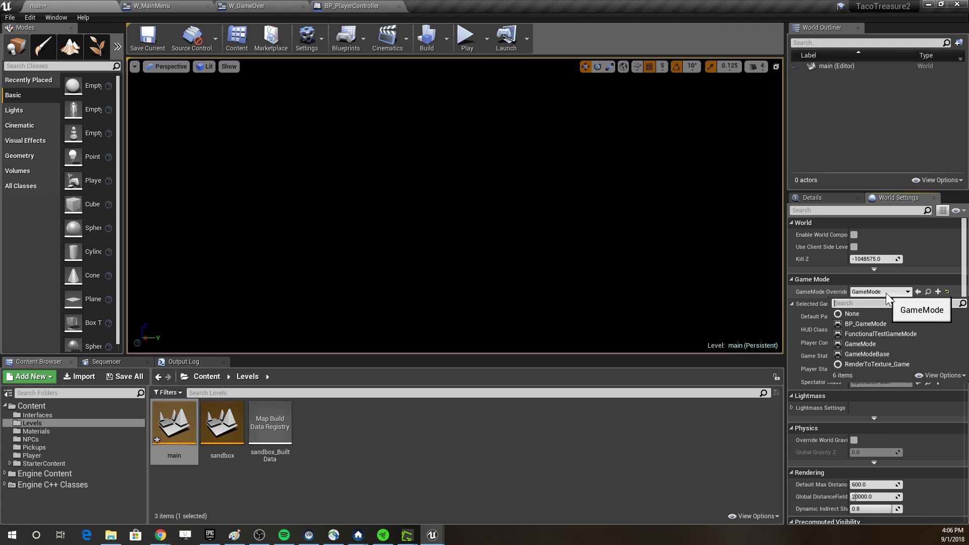
left_click(868, 343)
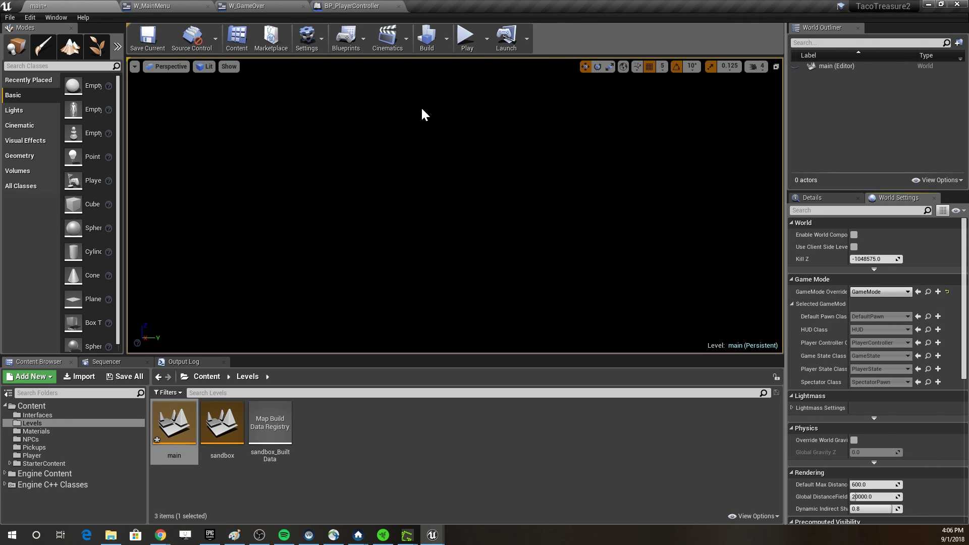
left_click(144, 40)
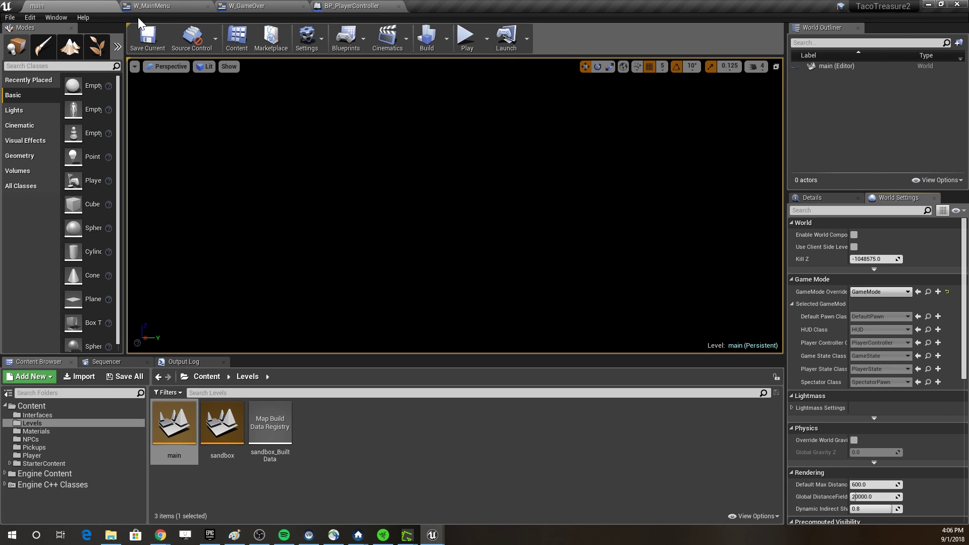
- Play-test the main level's menu twice, check the W_MainMenu layout in the Designer and return to the level
left_click(467, 43)
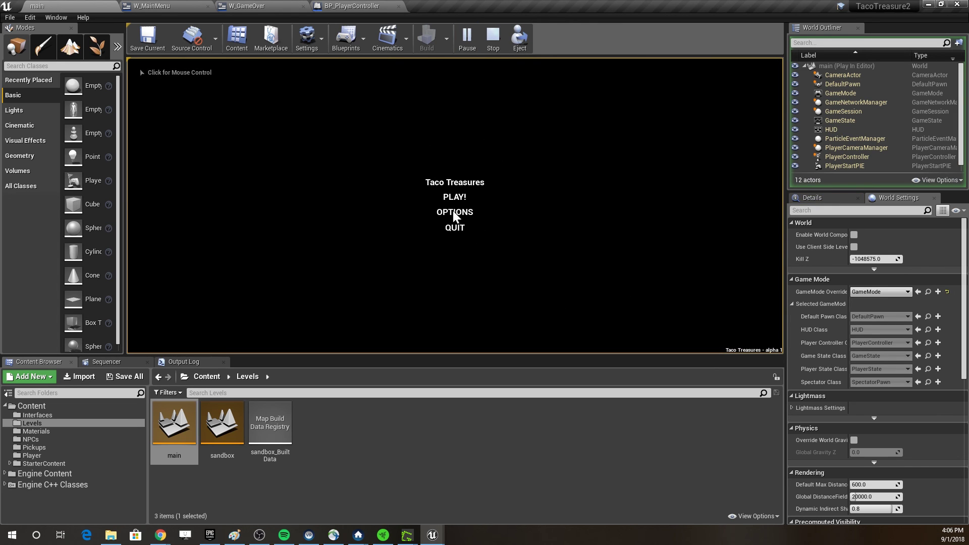
left_click(474, 71)
key("Escape")
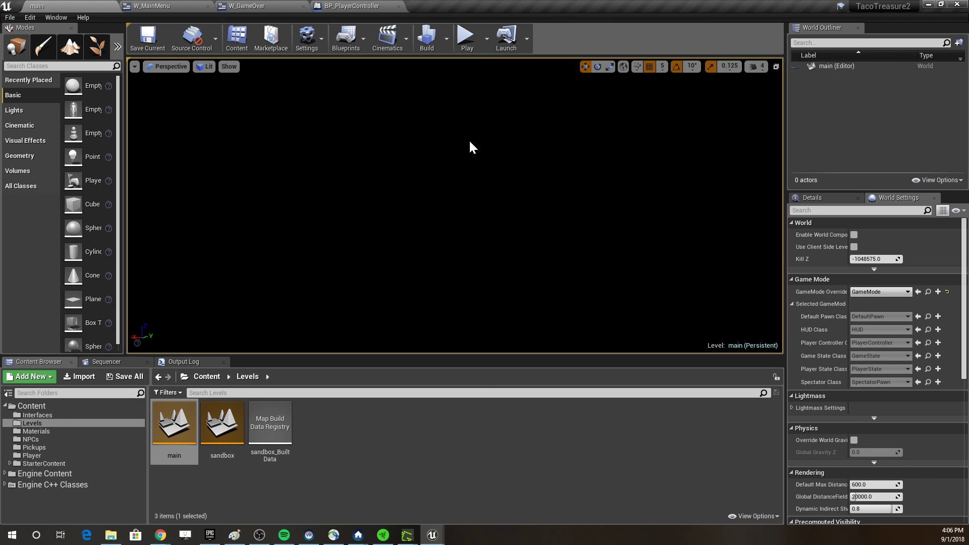
left_click(466, 37)
left_click(480, 153)
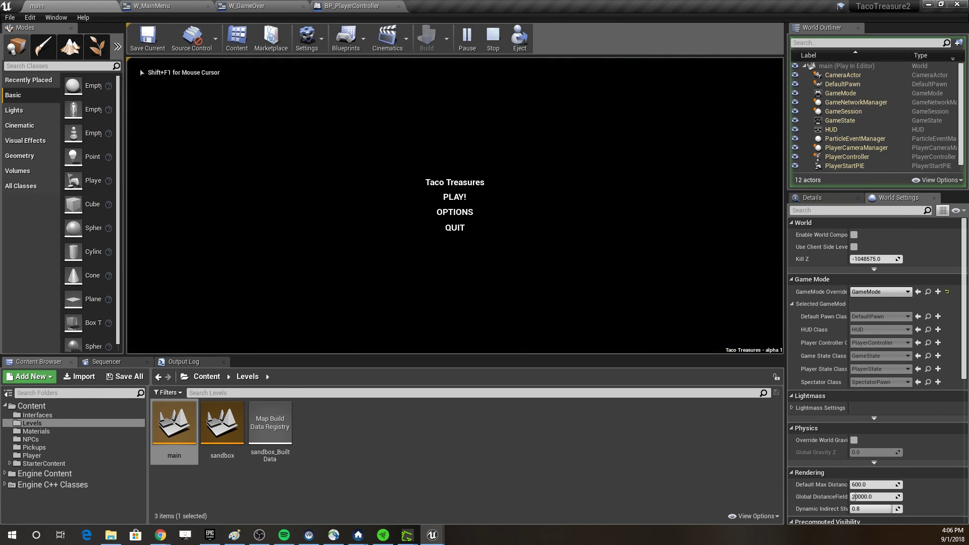
key("Escape")
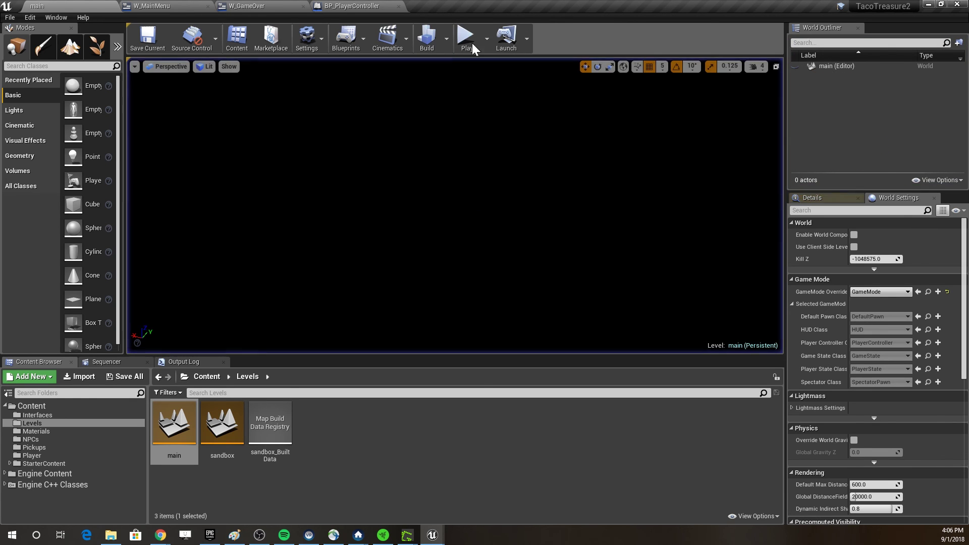
left_click(173, 6)
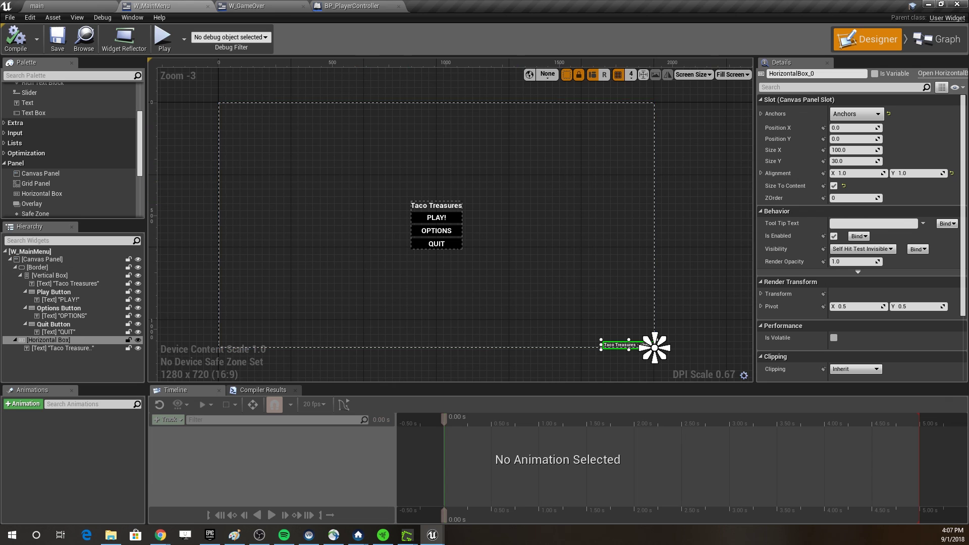
left_click(79, 5)
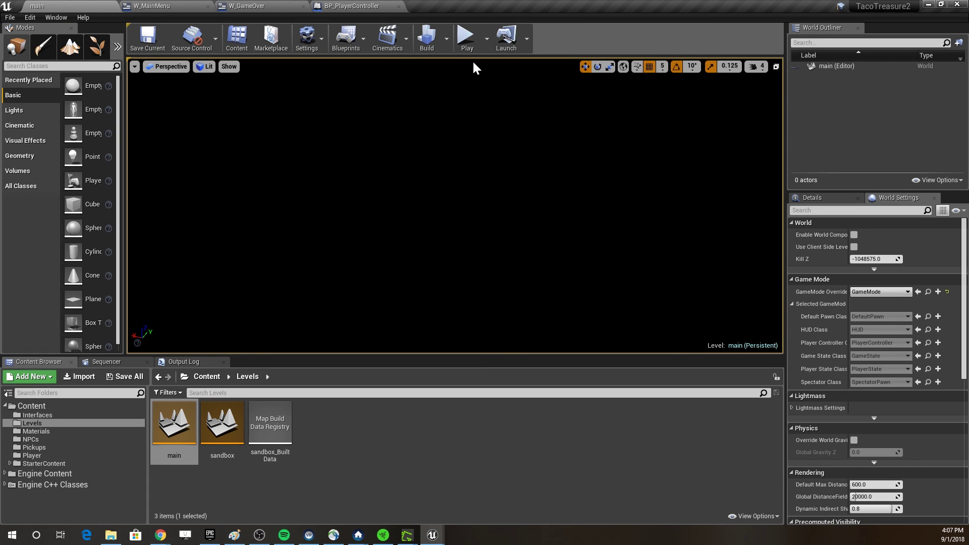
- Open the main level's Level Blueprint and enable Show Mouse Cursor on its SET node
left_click(360, 42)
left_click(374, 125)
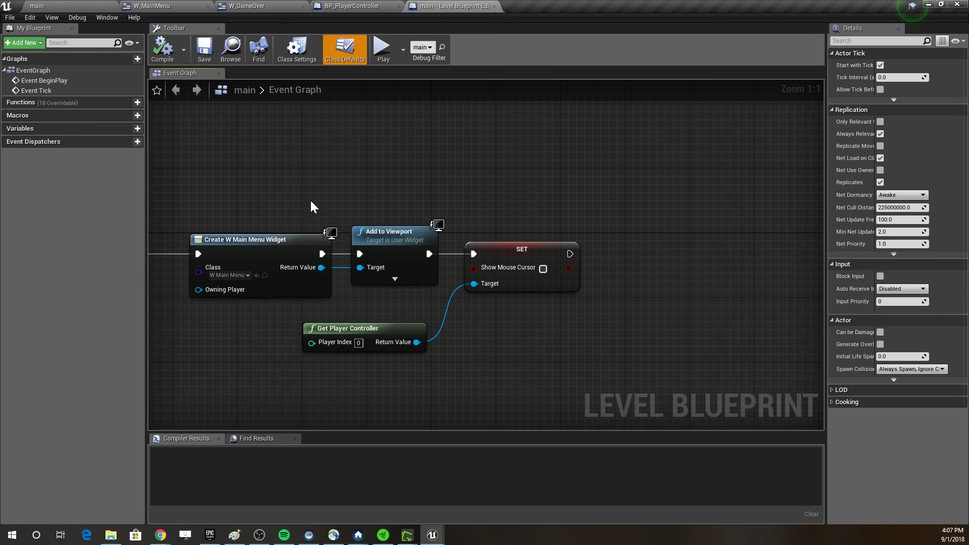
left_click(543, 269)
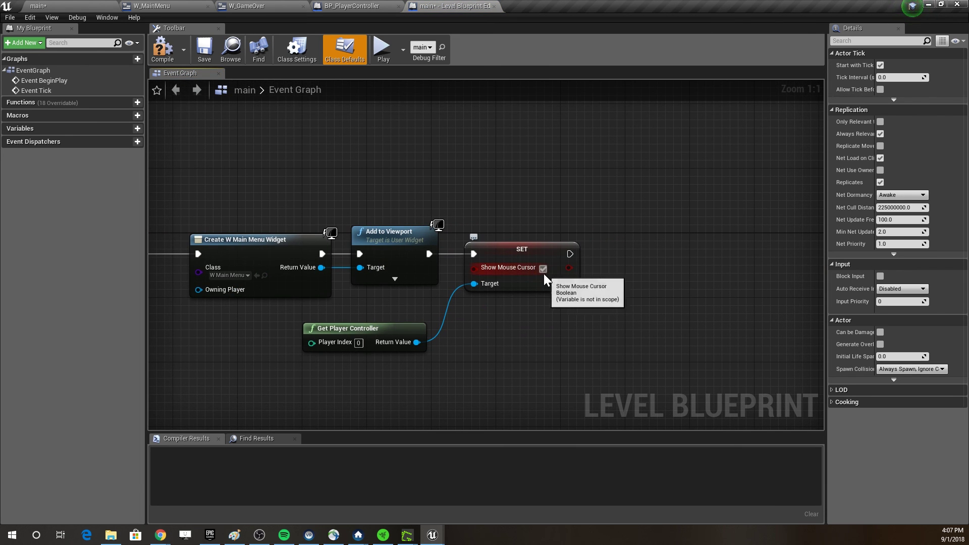
- Add a Set Input Mode UI Only node after the Show Mouse Cursor SET node and feed Get Player Controller into its Player Controller input
left_click_drag(569, 254, 643, 252)
type("inpu")
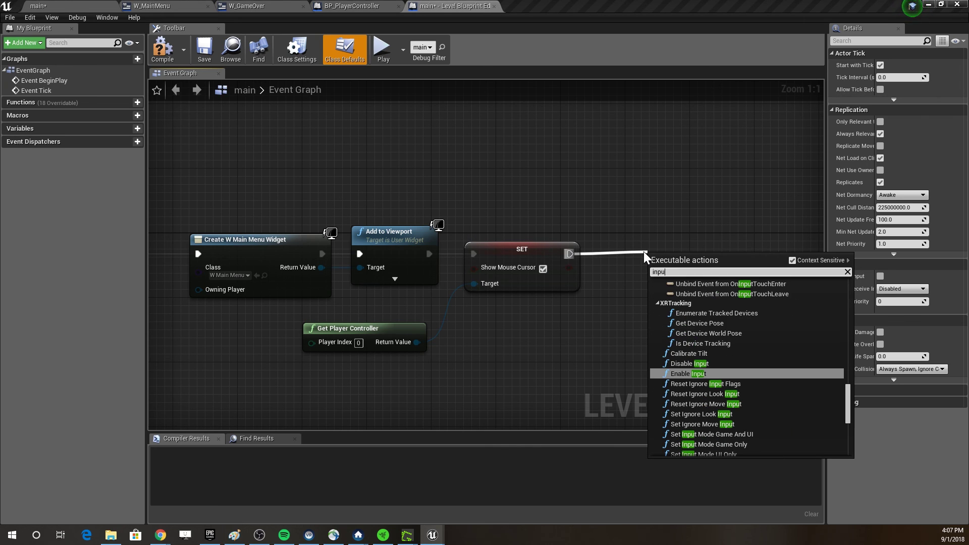
type("t mode")
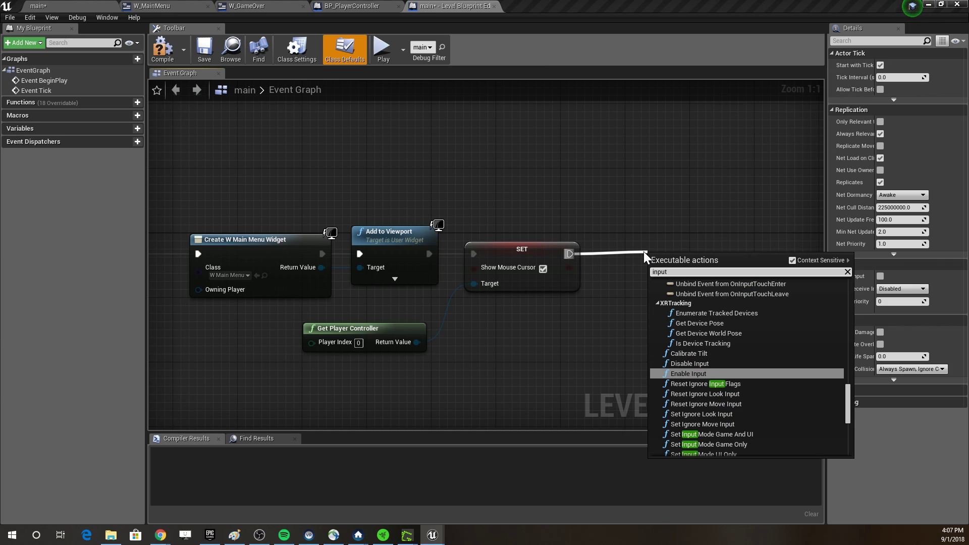
left_click(694, 350)
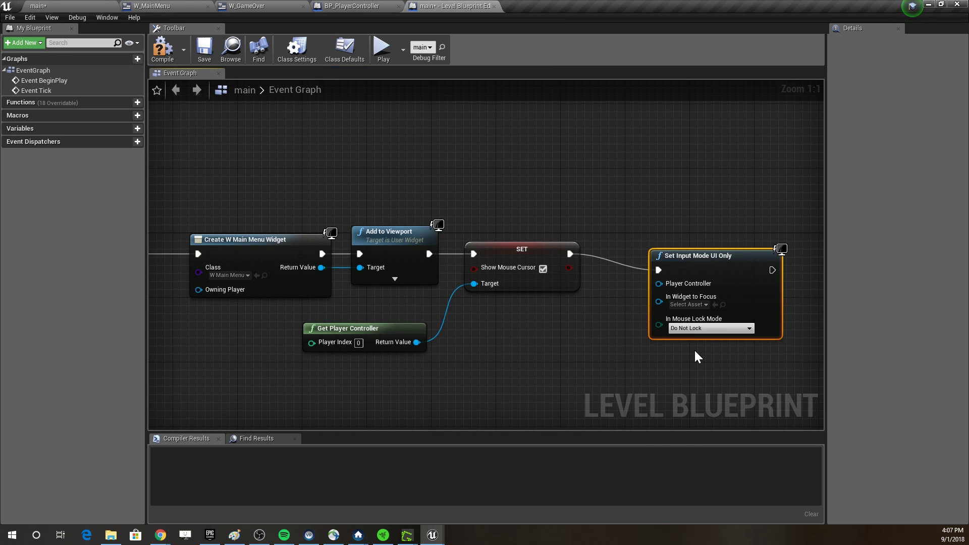
left_click_drag(417, 342, 656, 268)
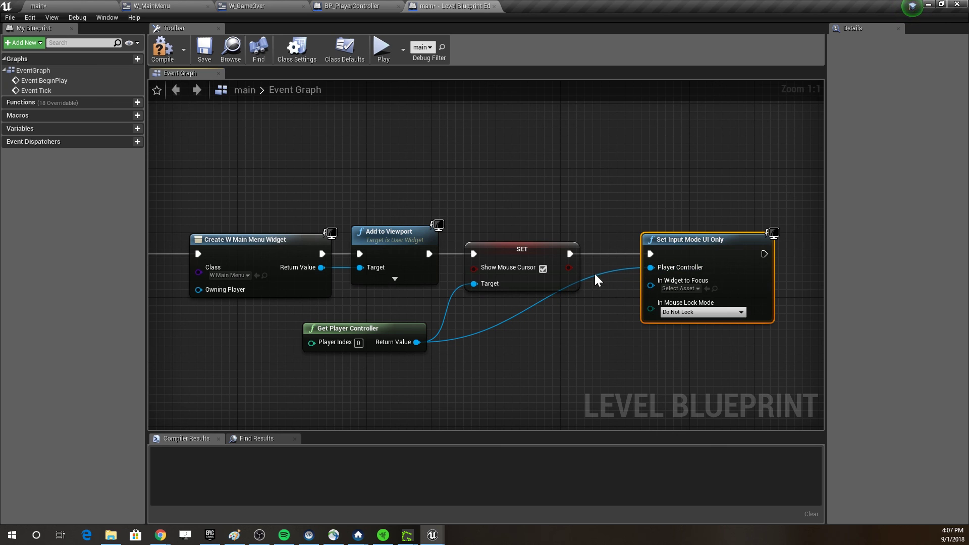
- Promote the Return Value of Create W Main Menu Widget to a variable named Main Menu Widget
right_click_drag(509, 276, 692, 250)
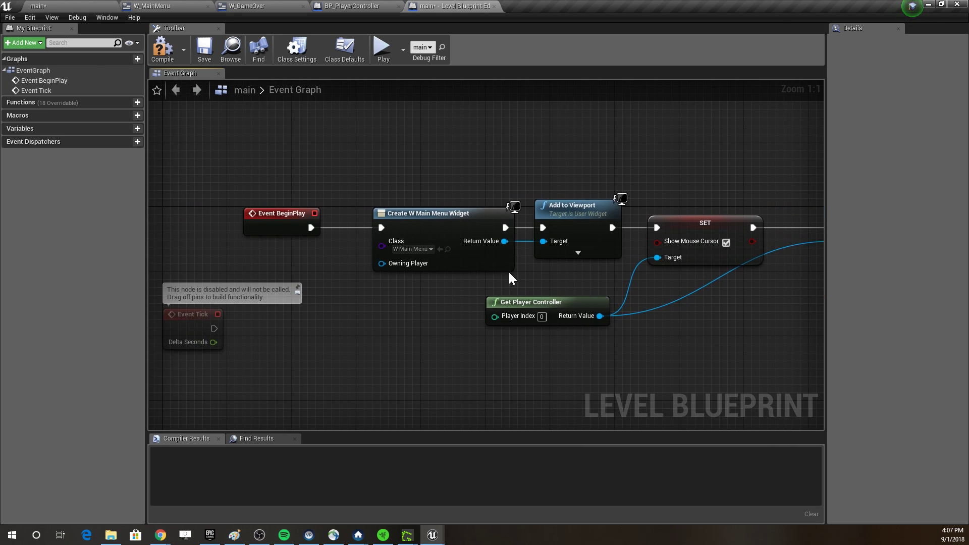
right_click(504, 241)
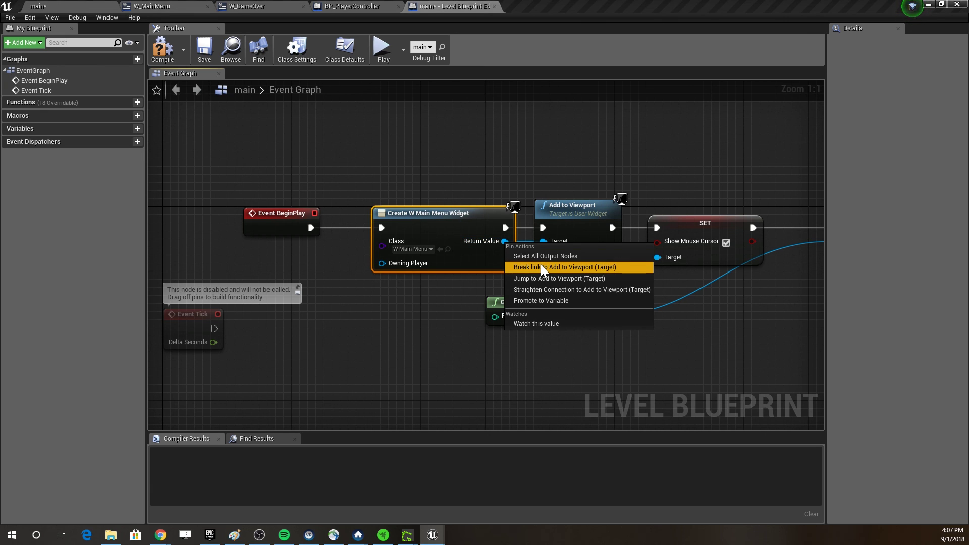
left_click(553, 301)
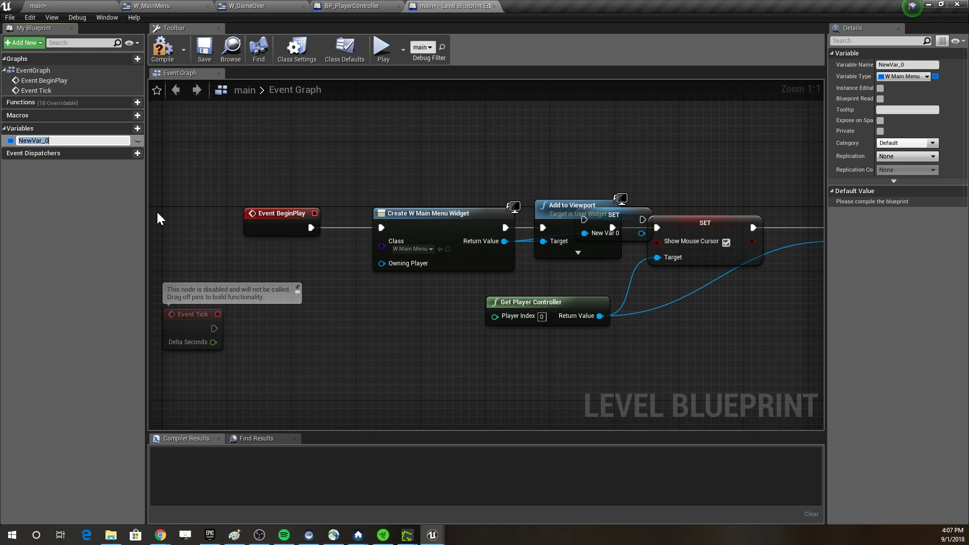
type("Main Menu Widget")
key("Return")
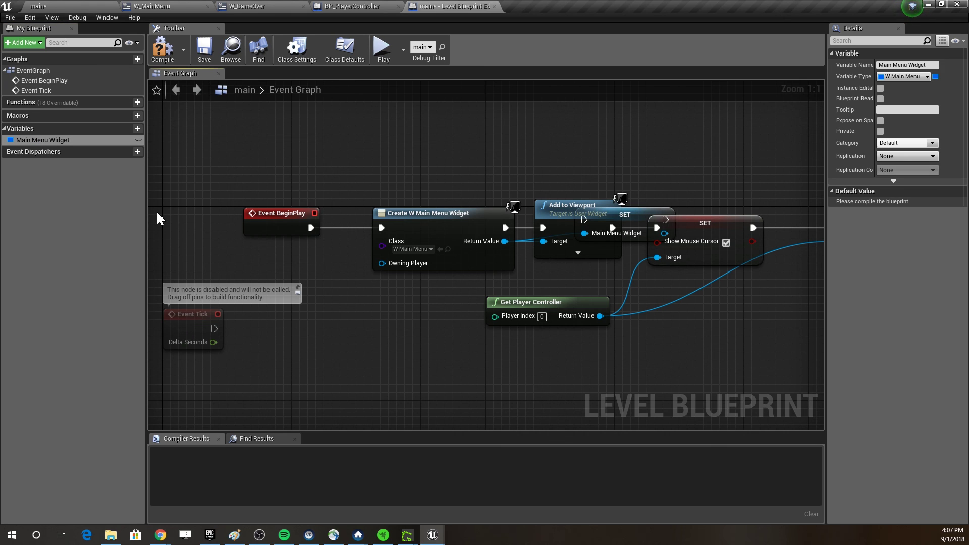
- Place the Main Menu Widget SET node between Add to Viewport and the Show Mouse Cursor SET node and link its execution output onward
right_click_drag(591, 140, 396, 158)
left_click_drag(396, 159, 433, 211)
left_click_drag(206, 156, 319, 204)
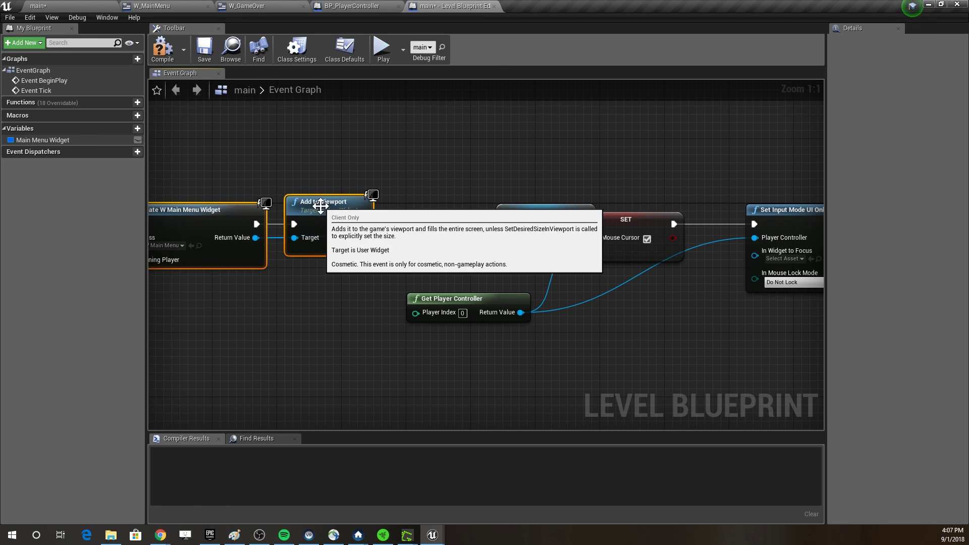
left_click(456, 230)
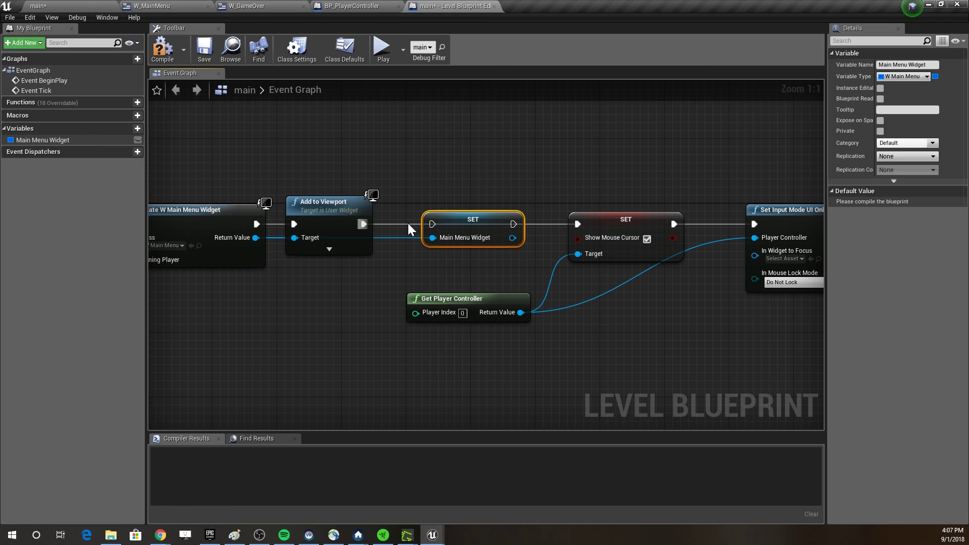
left_click(513, 225, "alt")
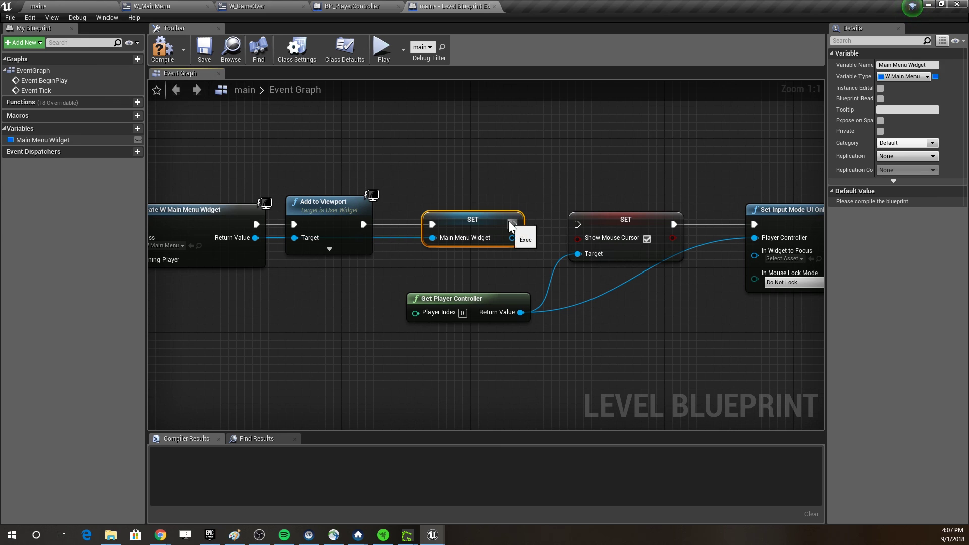
left_click_drag(510, 222, 578, 222)
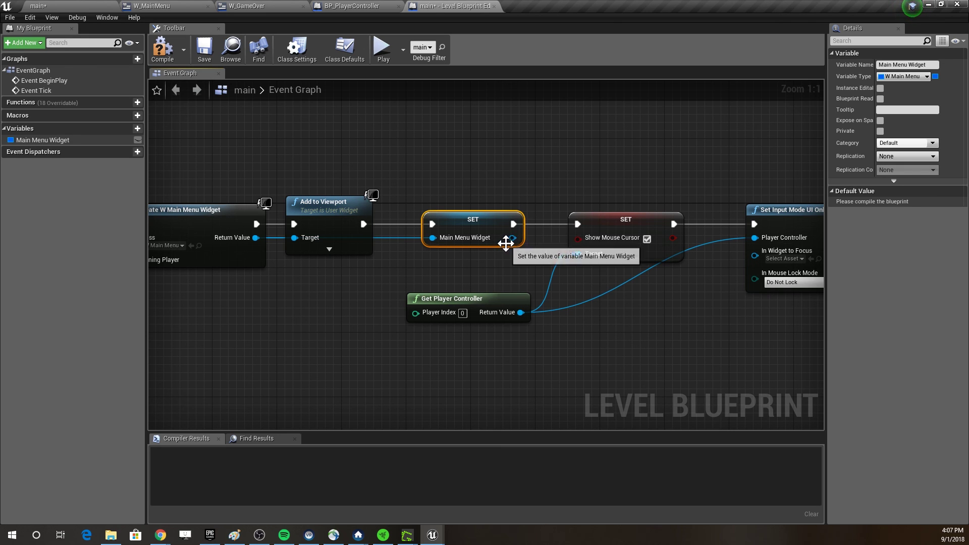
- Connect the Main Menu Widget output to In Widget to Focus on Set Input Mode UI Only, tidy the nodes and compile the Level Blueprint
left_click_drag(513, 237, 763, 260)
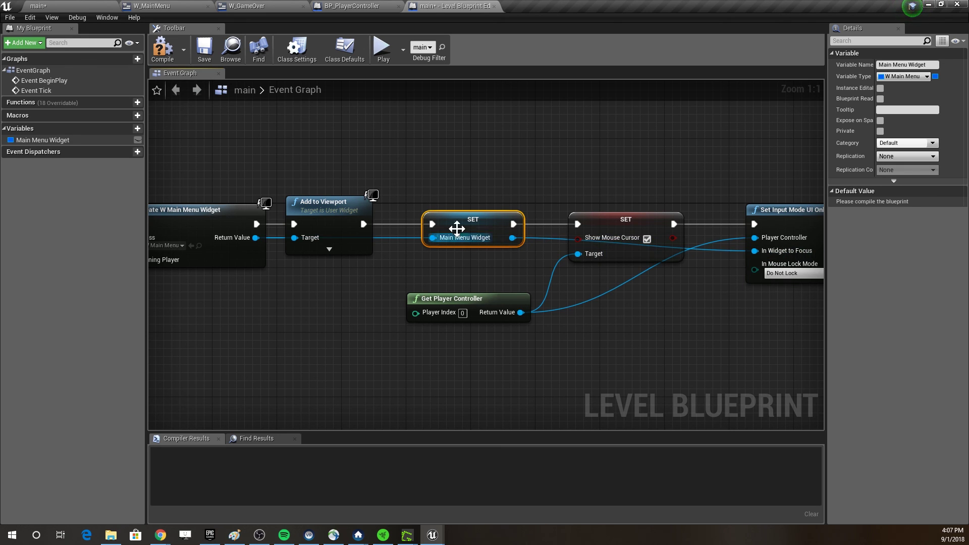
left_click_drag(255, 237, 443, 290)
right_click_drag(443, 290, 428, 502)
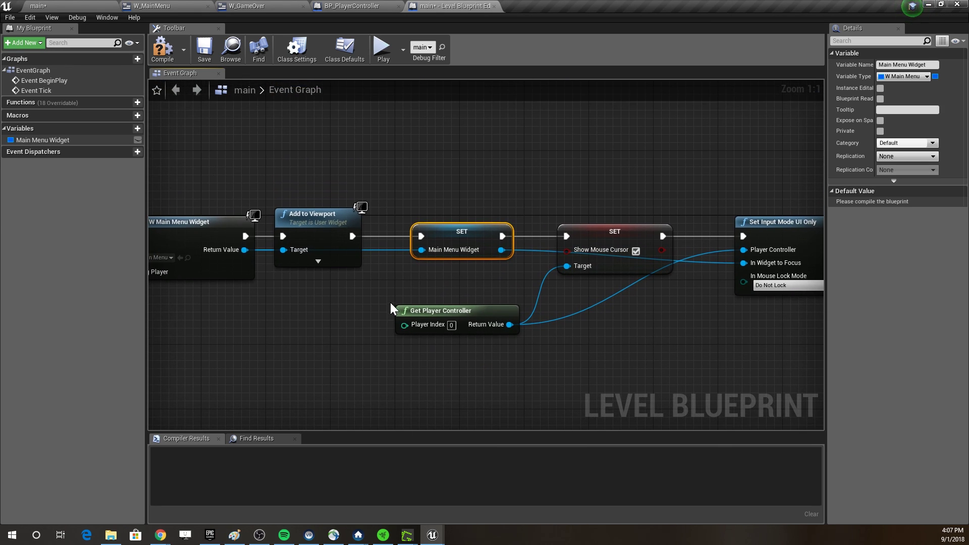
mouse_move(622, 231)
left_mouse_down()
mouse_move(639, 192)
mouse_move(627, 248)
left_mouse_up()
left_click(637, 252)
right_click_drag(713, 320, 590, 328)
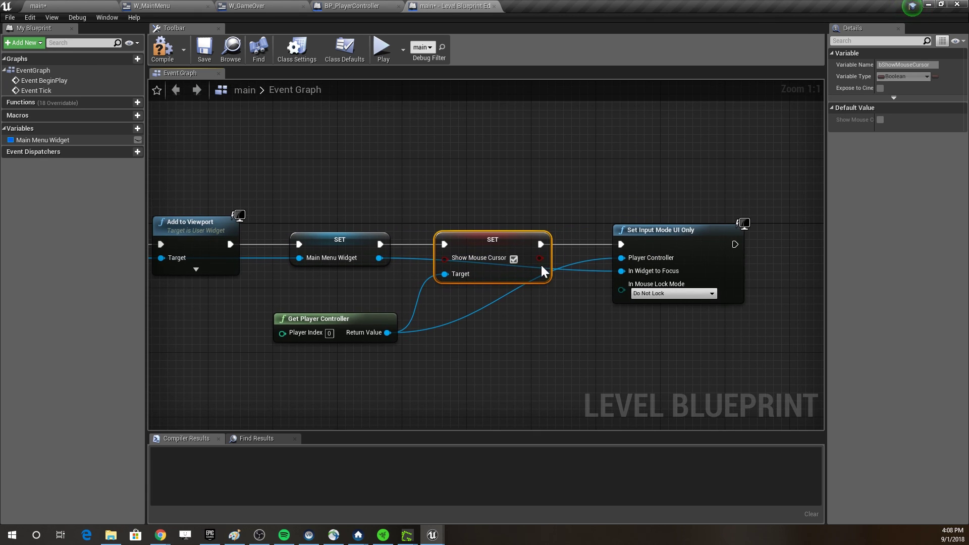
left_click(161, 48)
- Return to the main level and play-test its menu with the mouse cursor
left_click(37, 6)
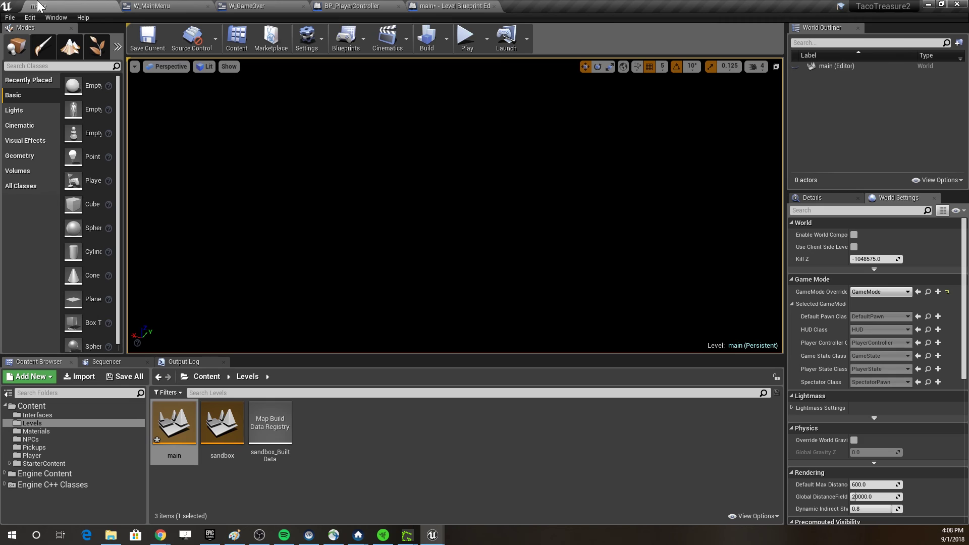
left_click(469, 40)
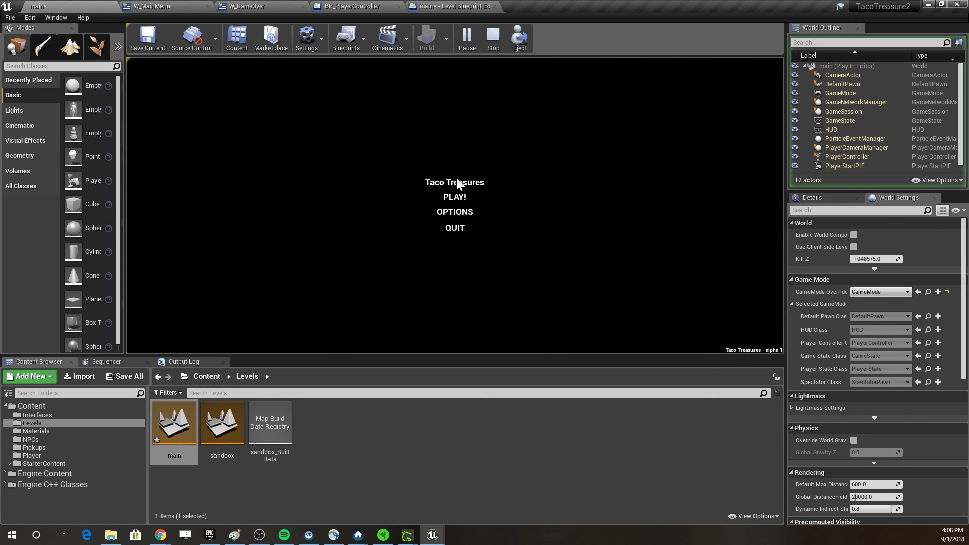
key("Escape")
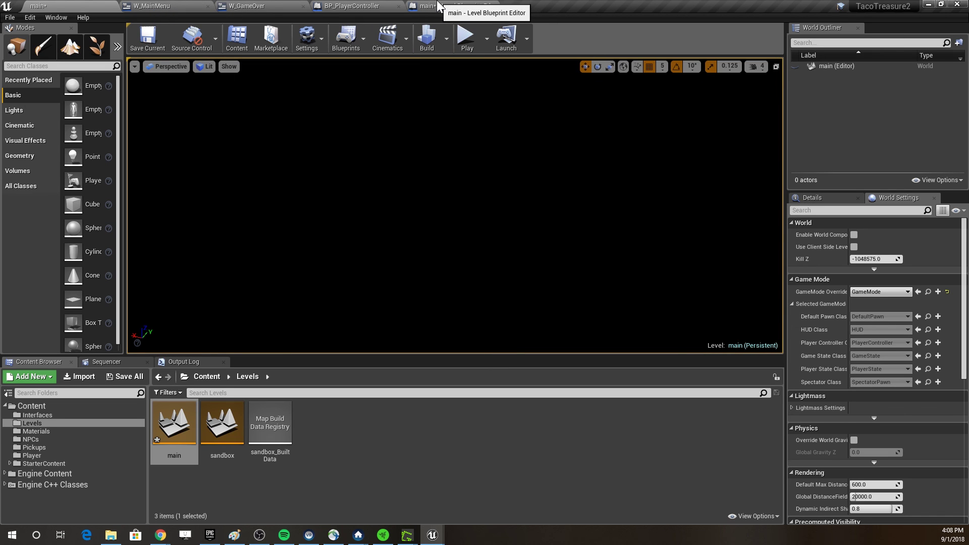
- Open W_MainMenu and set the Play Button's Hovered style tint to pink, hex sRGB FF00BBFF
left_click(264, 6)
left_click(195, 5)
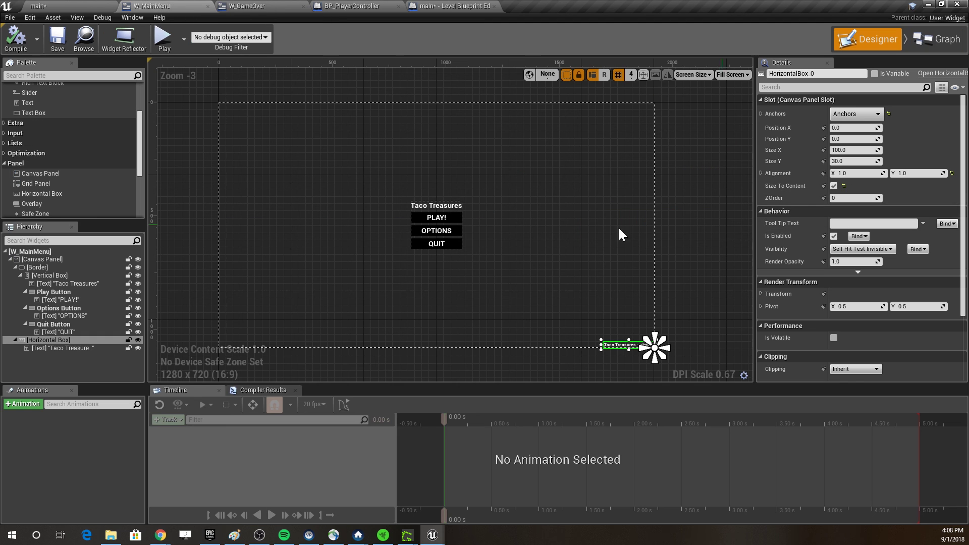
left_click(454, 222)
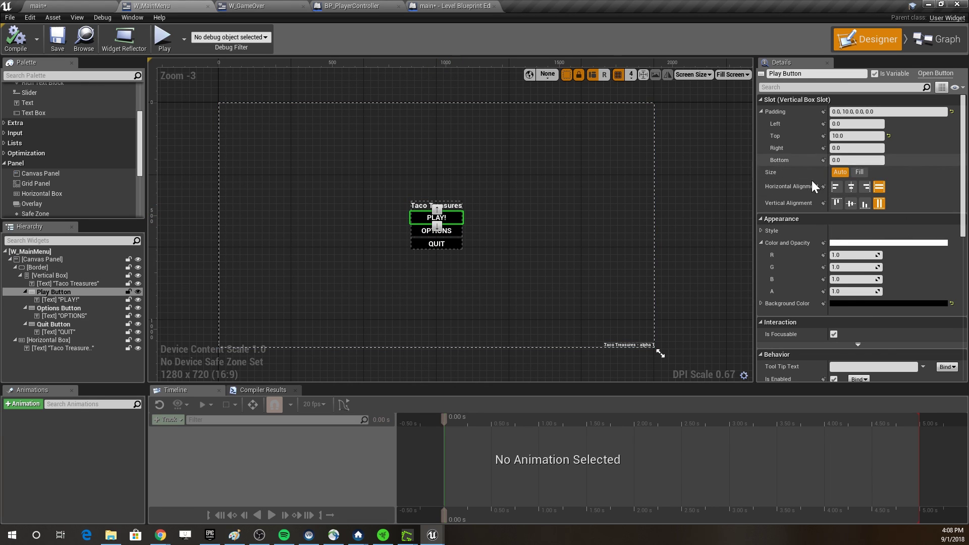
left_click(761, 230)
left_click(766, 254)
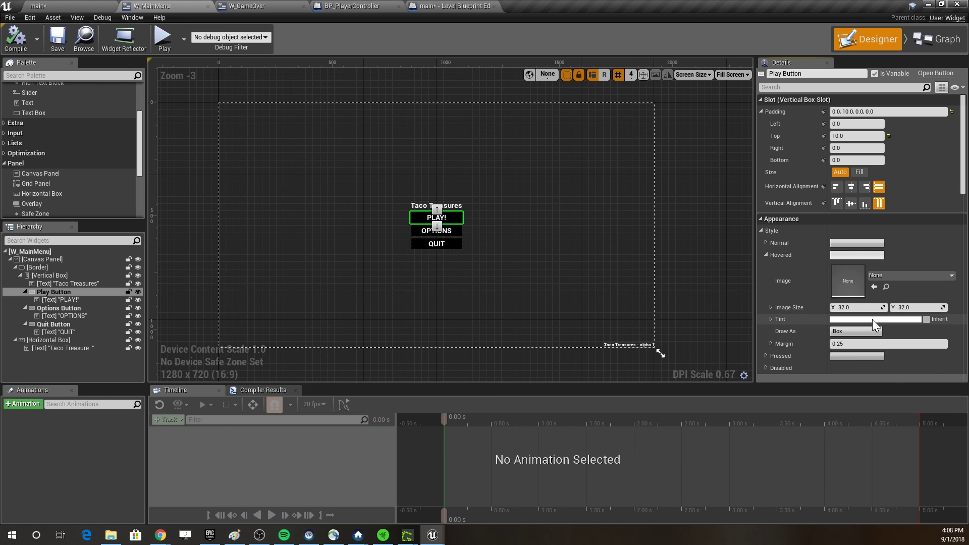
left_click(872, 319)
left_click(755, 315)
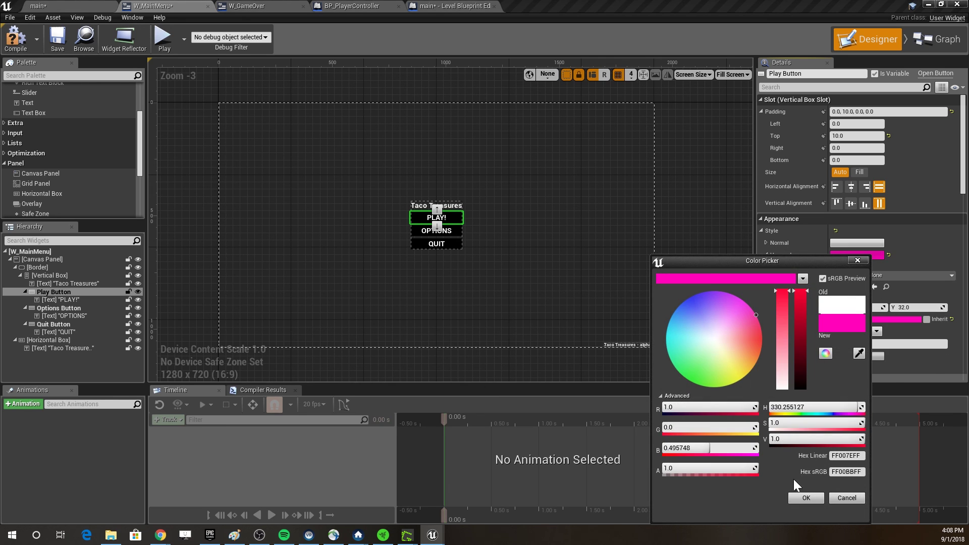
left_click(806, 498)
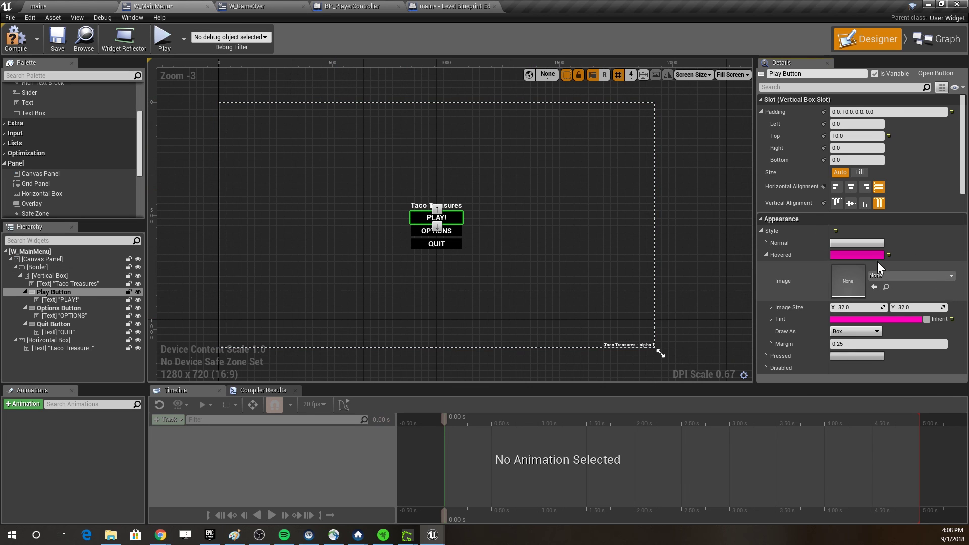
- Play-test the main level to check the hover colour of the PLAY! button, and stop the session
left_click(81, 11)
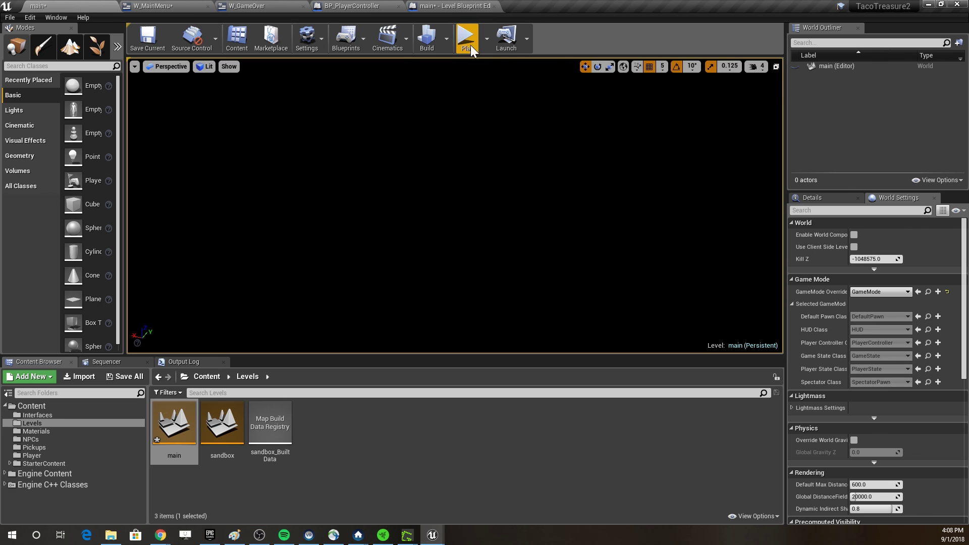
left_click(468, 41)
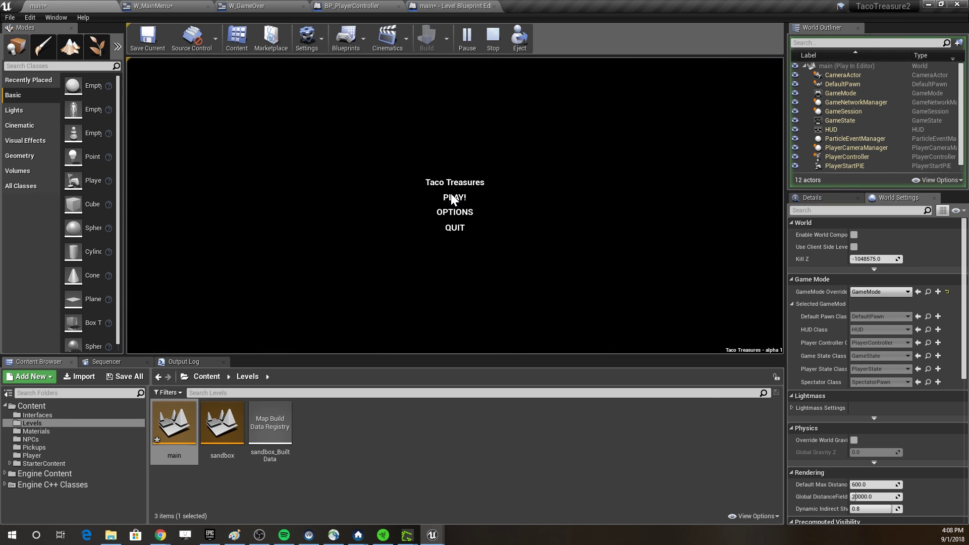
left_click(493, 37)
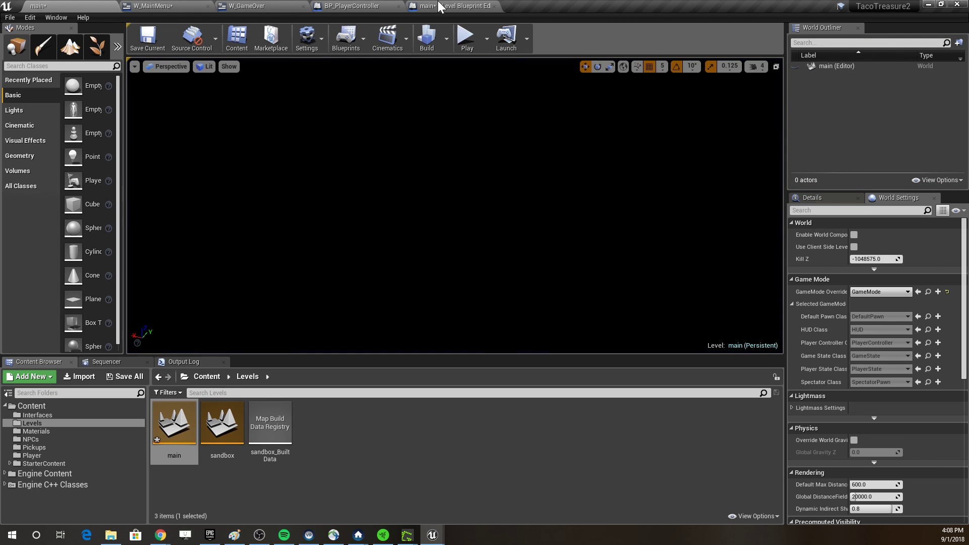
- Set the Play Button's Hovered style tint in W_MainMenu back to white
left_click(154, 6)
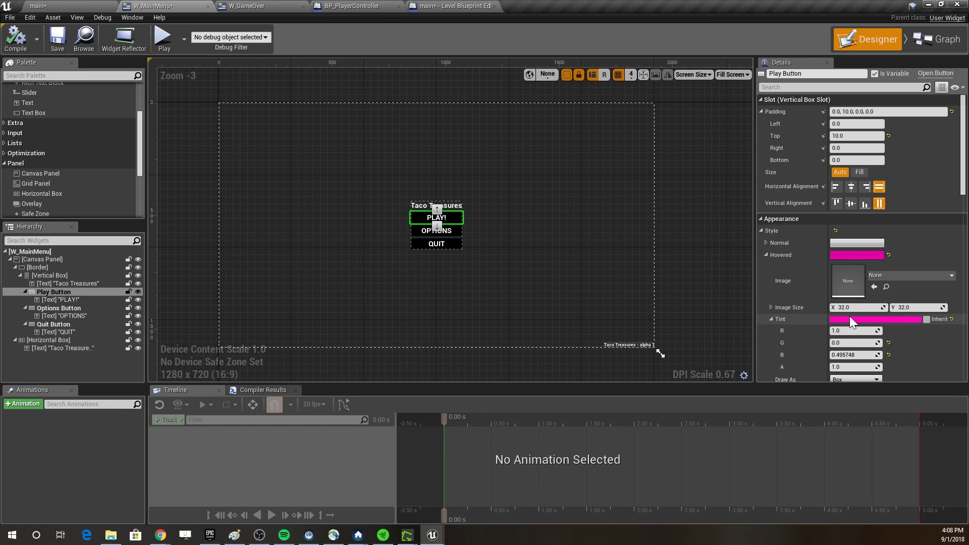
scroll(850, 317, "down", 3)
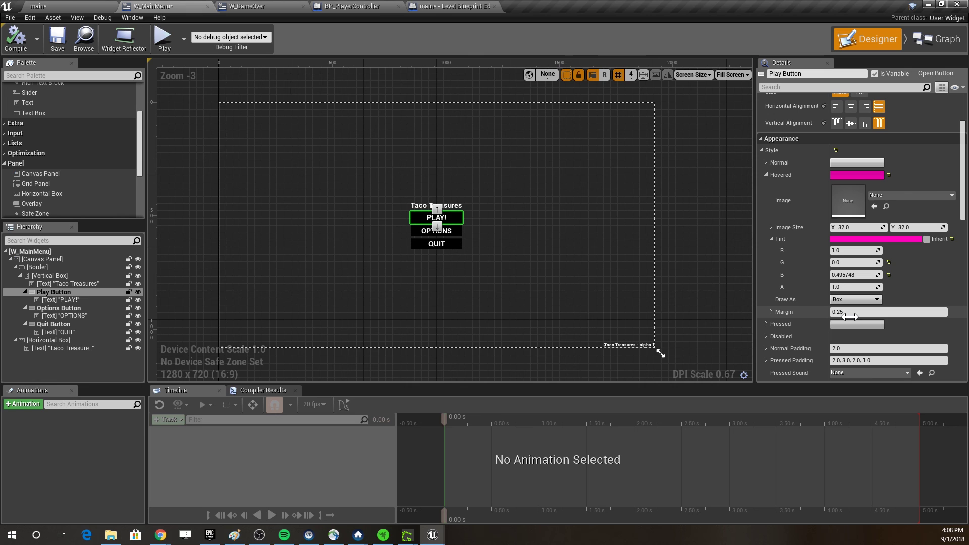
left_click(868, 239)
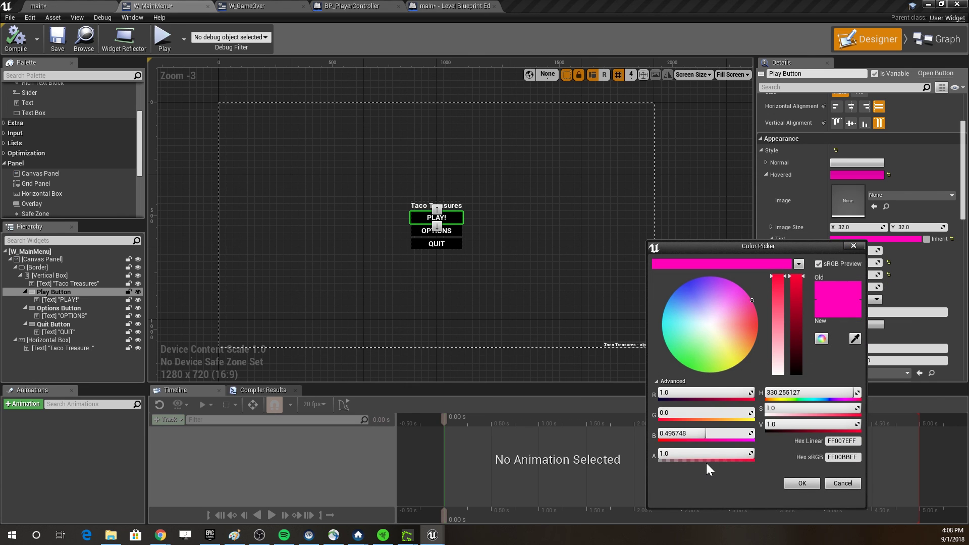
left_click(843, 483)
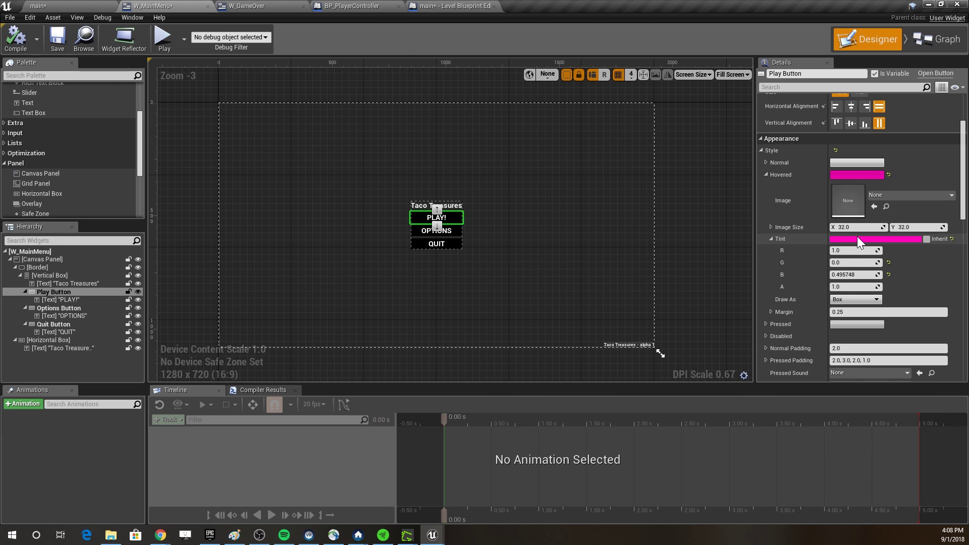
scroll(857, 237, "down", 3)
scroll(870, 202, "down", 1)
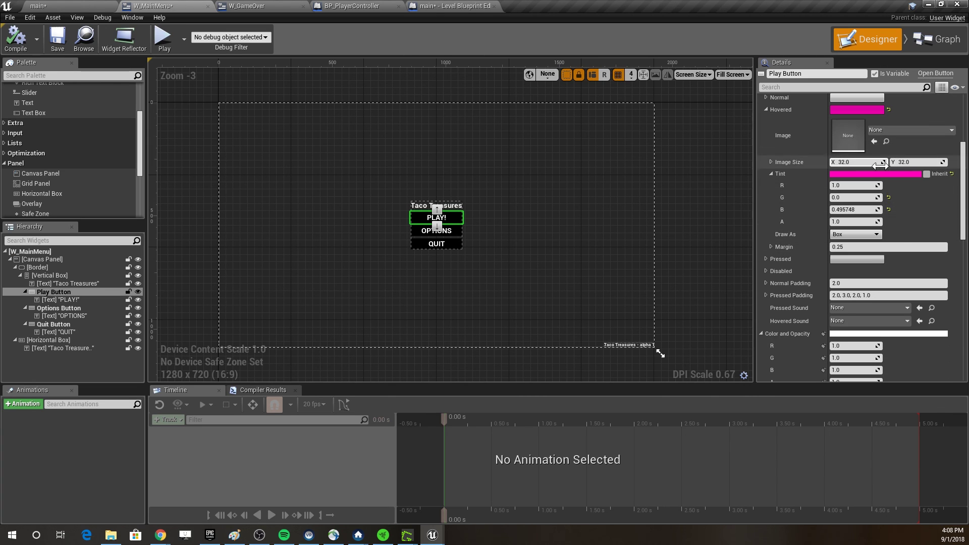
left_click(877, 175)
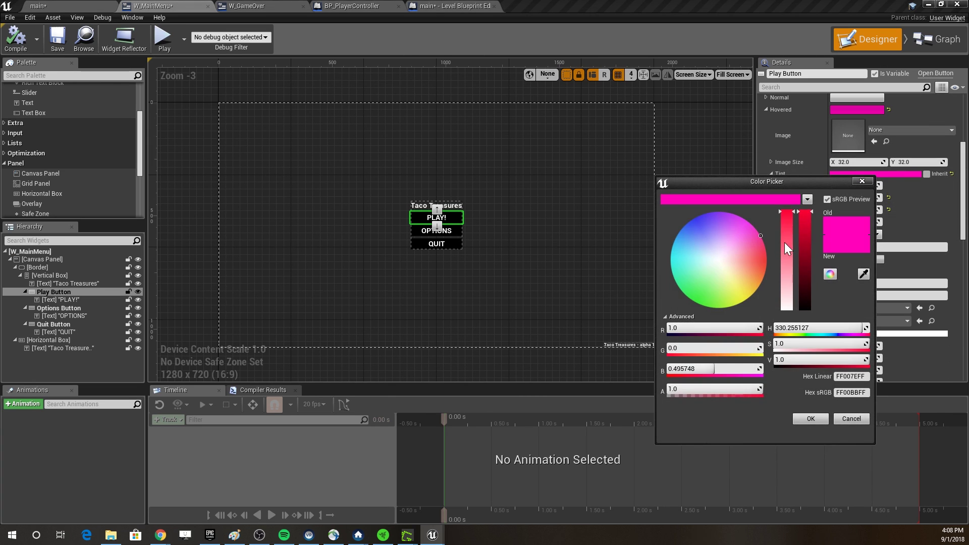
left_click_drag(786, 303, 783, 326)
left_click(798, 417)
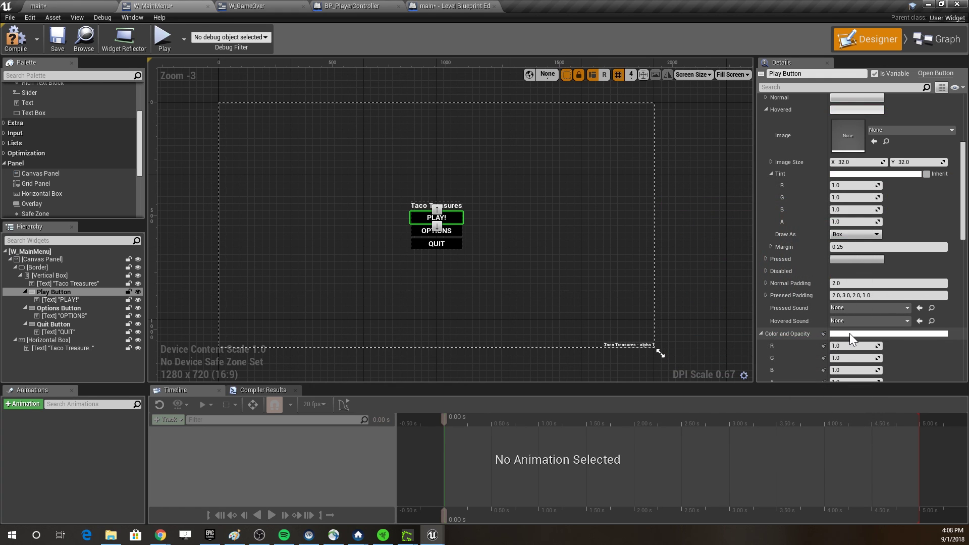
scroll(849, 333, "down", 3)
left_click(876, 286)
left_click_drag(785, 374, 791, 284)
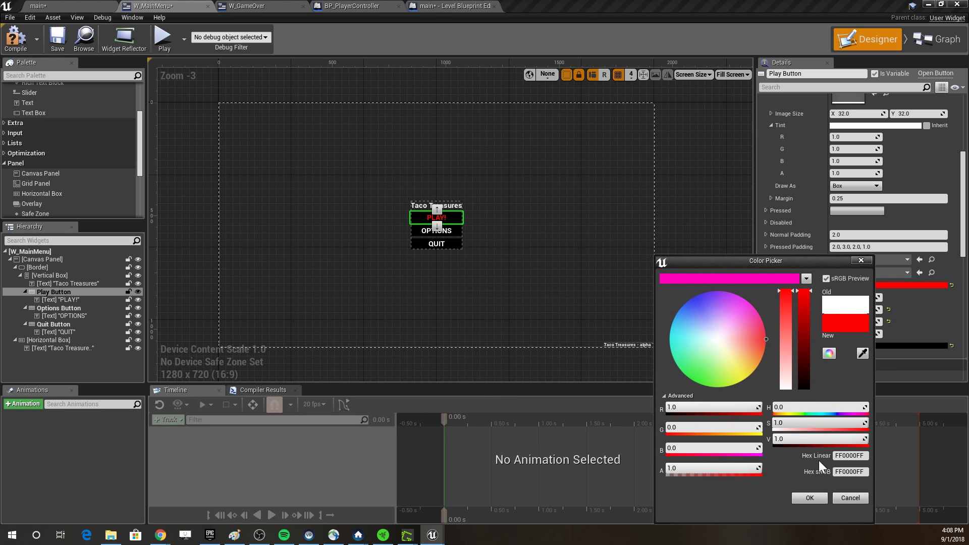
left_click(859, 498)
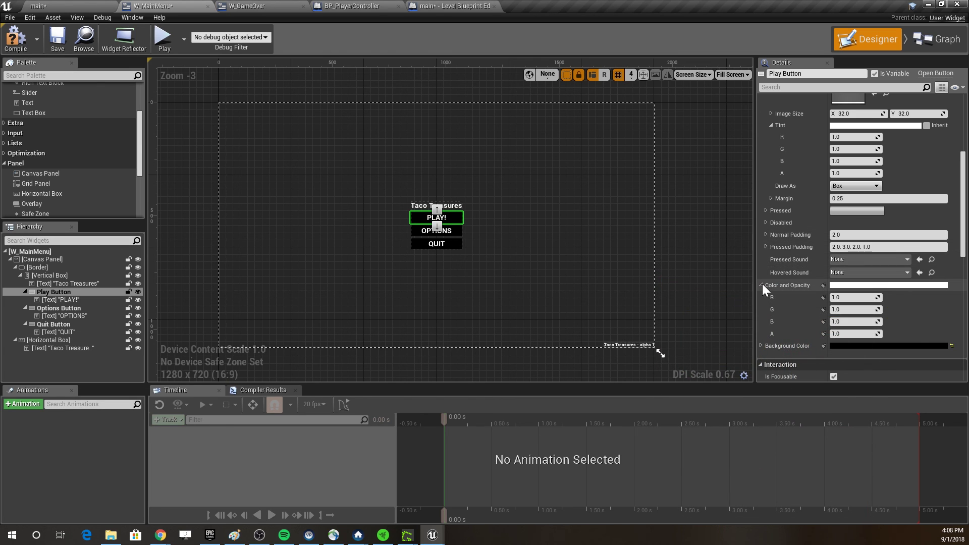
- Set the Play Button's Background Color to white, hex sRGB FFFFFFFF
left_click(761, 346)
left_click(761, 345)
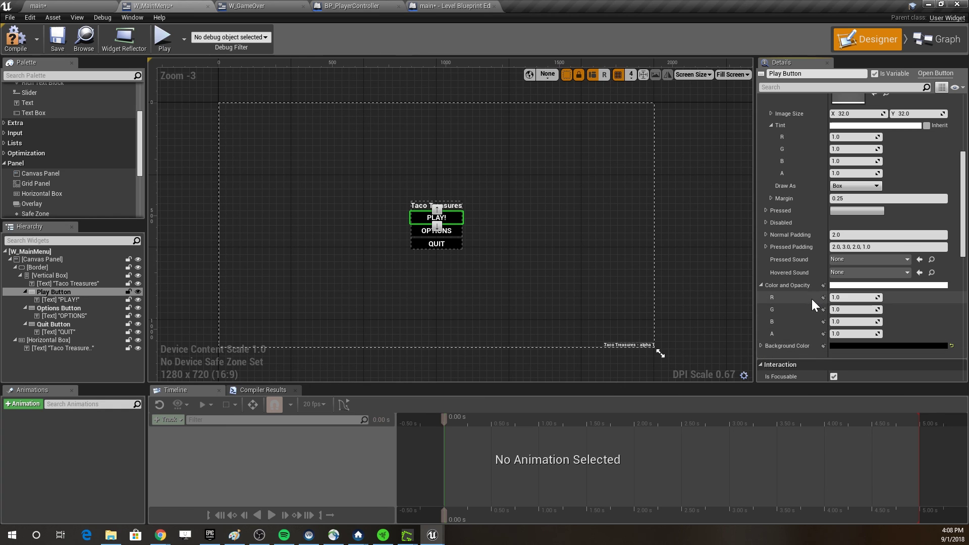
left_click(854, 347)
left_click_drag(783, 335, 782, 271)
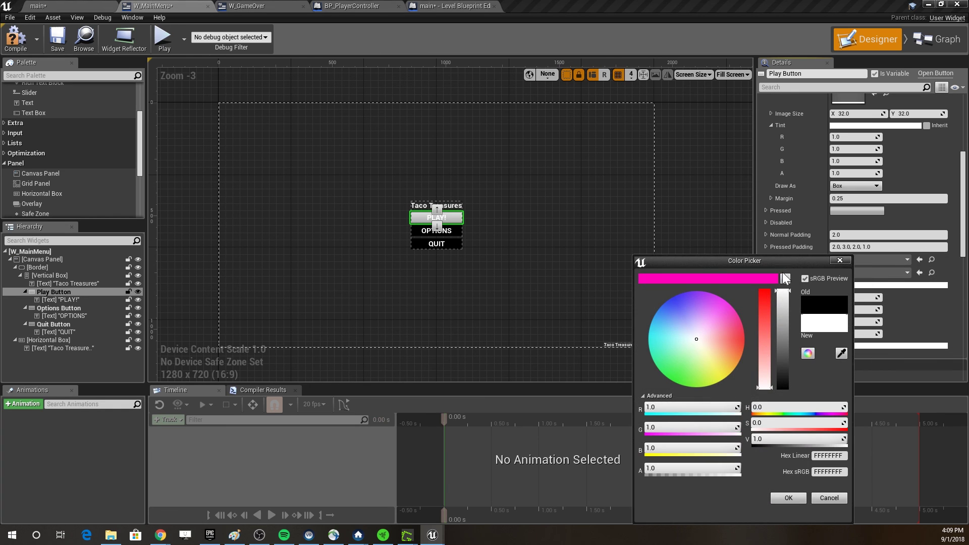
left_click(785, 497)
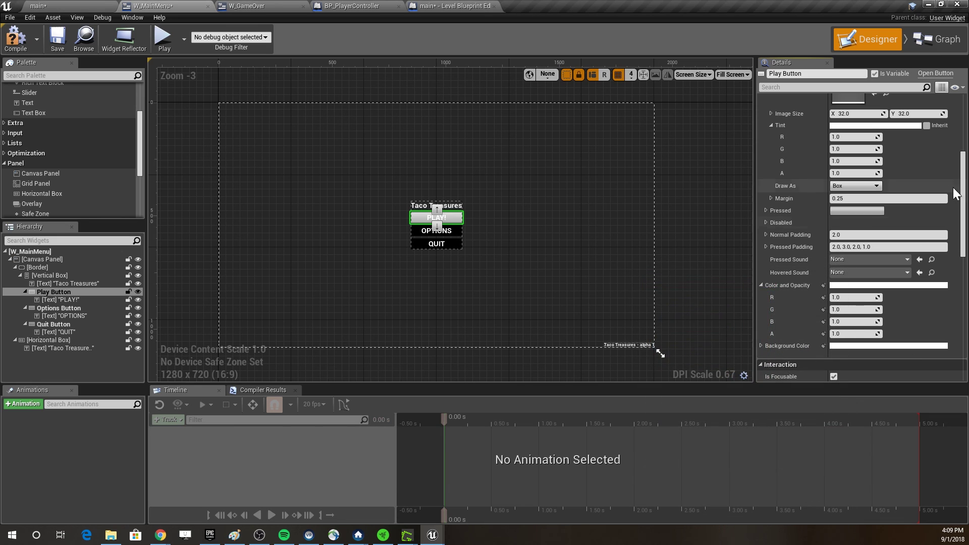
- Set the Play Button's Hovered style tint to pink, hex sRGB FF00BBFF
left_click(846, 125)
left_click(746, 151)
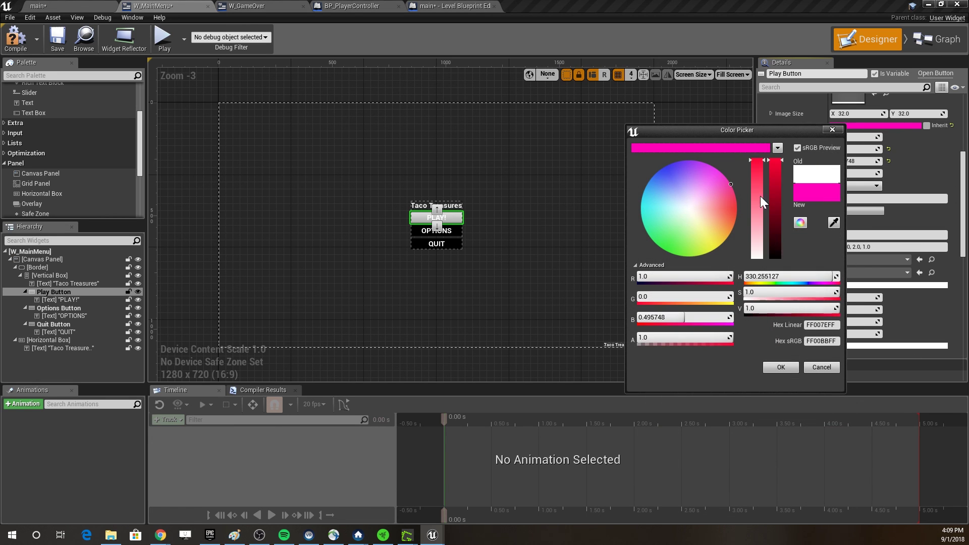
left_click(780, 368)
- Play-test the main level to check the PLAY! button's colours, and stop the session
left_click(53, 8)
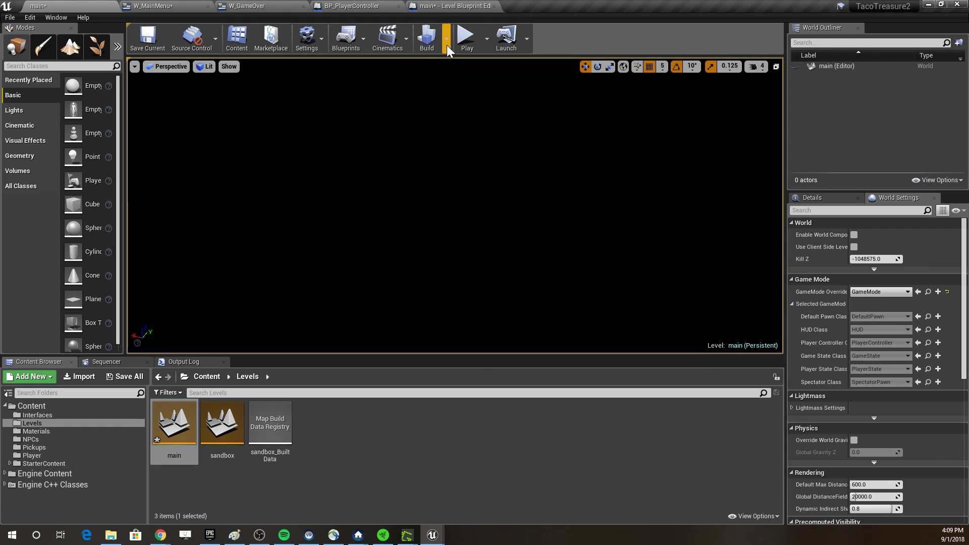
left_click(461, 43)
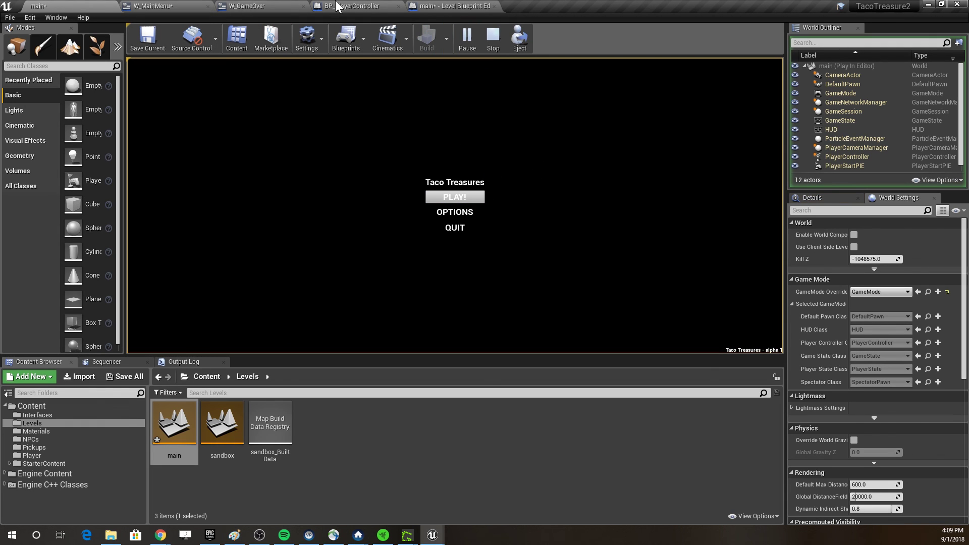
left_click(493, 40)
- Compare the Play Button's style settings in W_MainMenu with the Retry Button's style and colour settings in W_GameOver
left_click(152, 6)
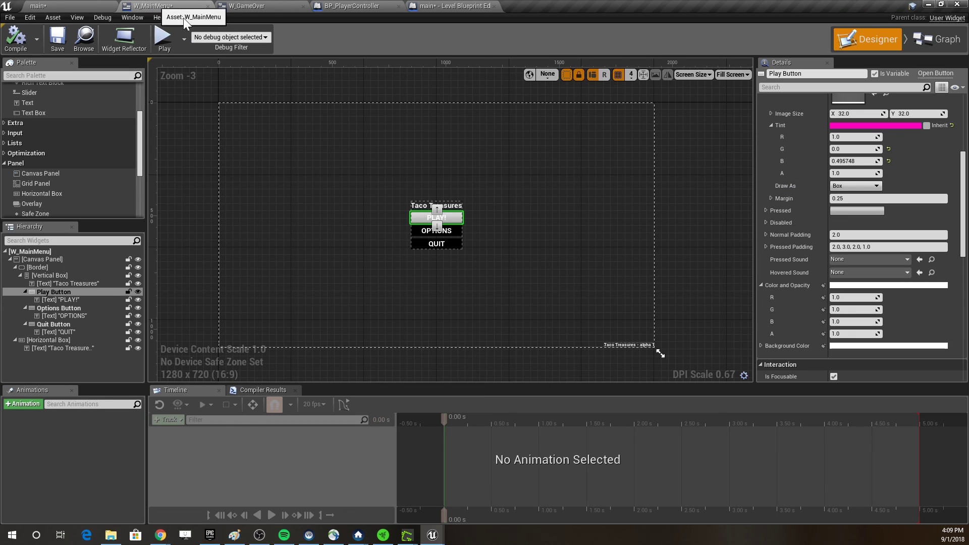
right_click_drag(690, 158, 669, 209)
scroll(783, 149, "down", 1)
scroll(783, 149, "up", 3)
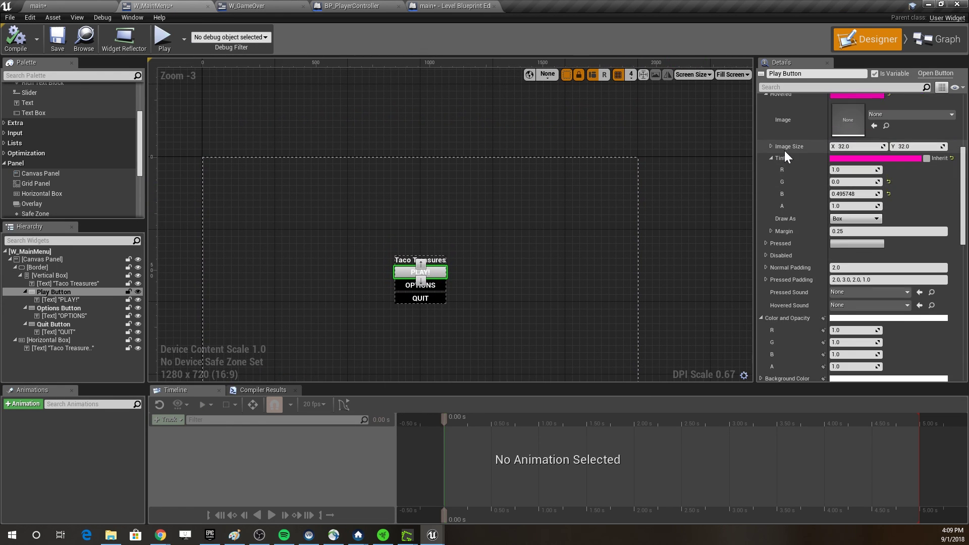
scroll(783, 166, "up", 2)
left_click(770, 223)
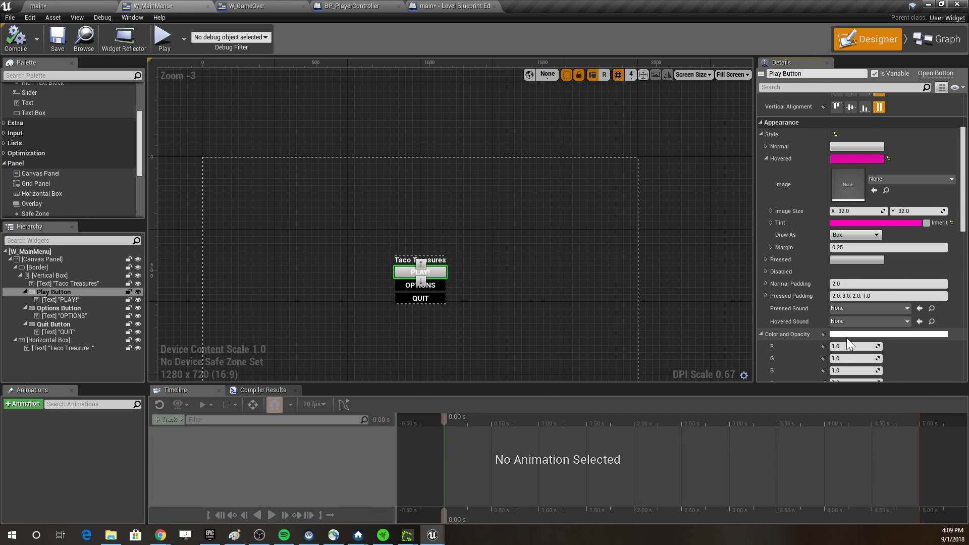
left_click(247, 5)
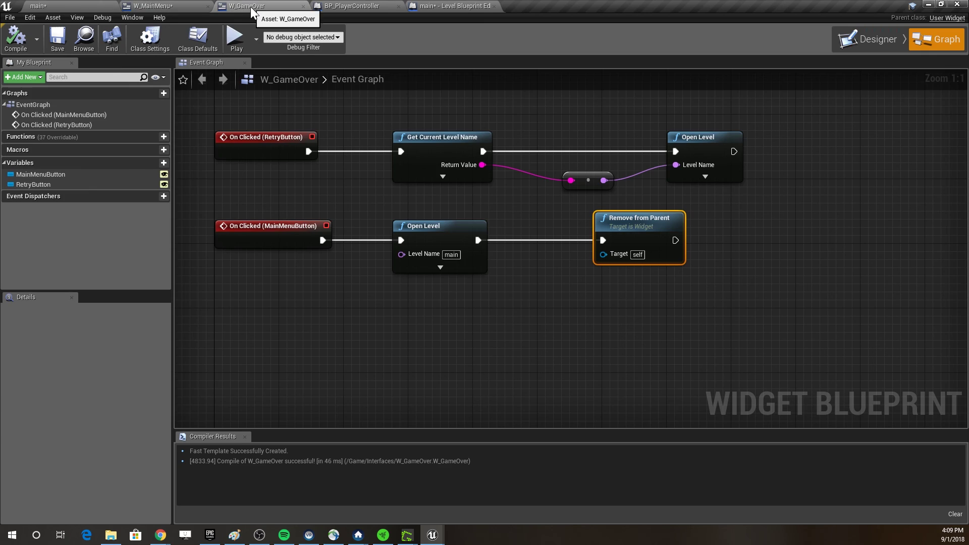
left_click(871, 39)
left_click(479, 228)
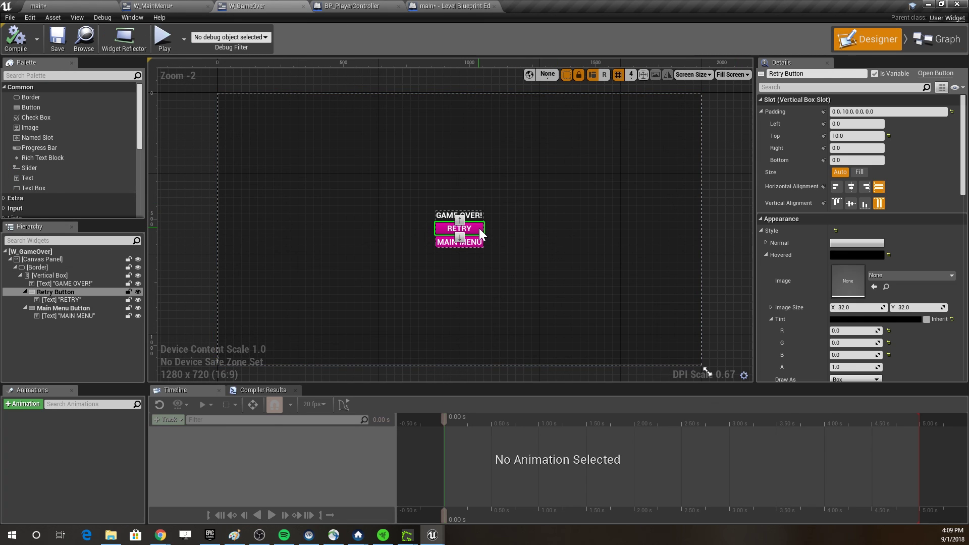
scroll(902, 295, "down", 6)
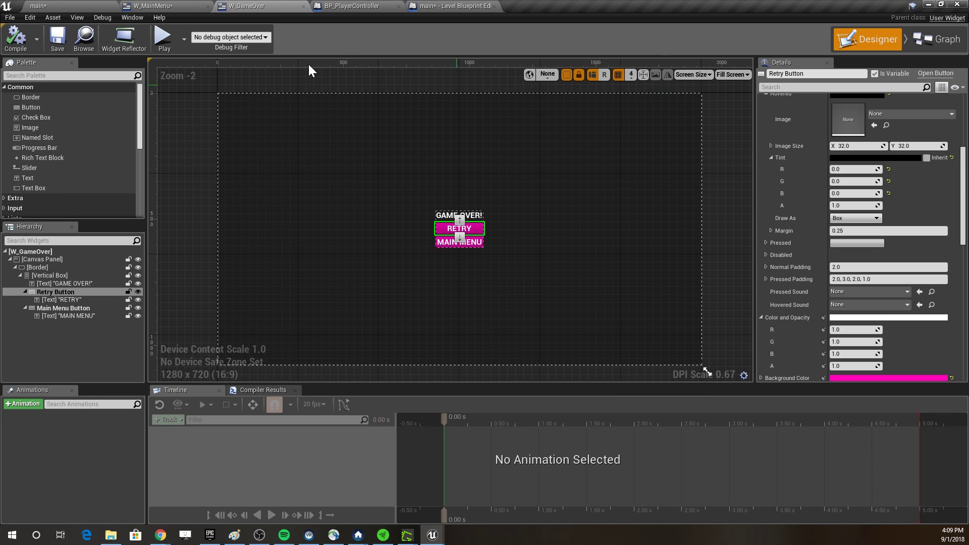
- Return to W_MainMenu and set the Play Button's Normal style tint to black, hex sRGB 000000FF
left_click(152, 6)
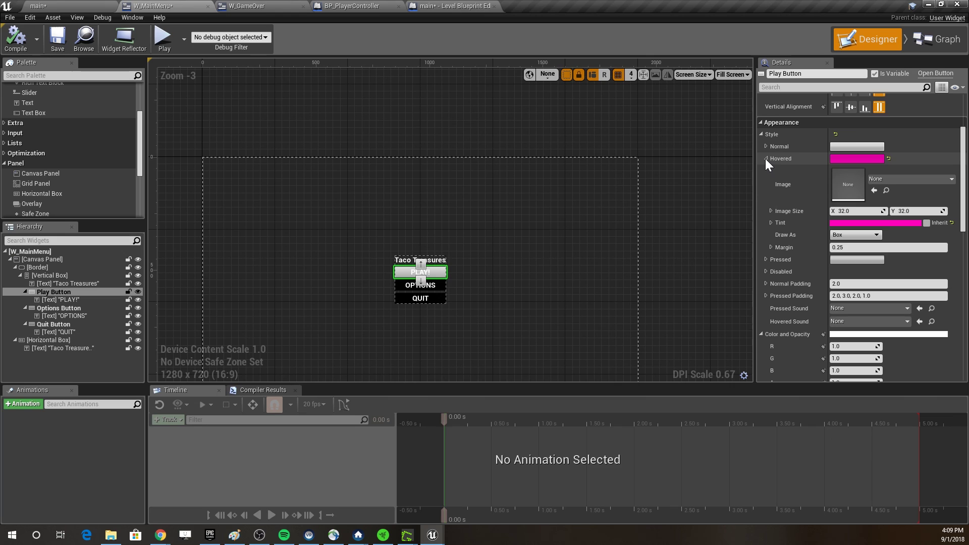
scroll(765, 158, "down", 3)
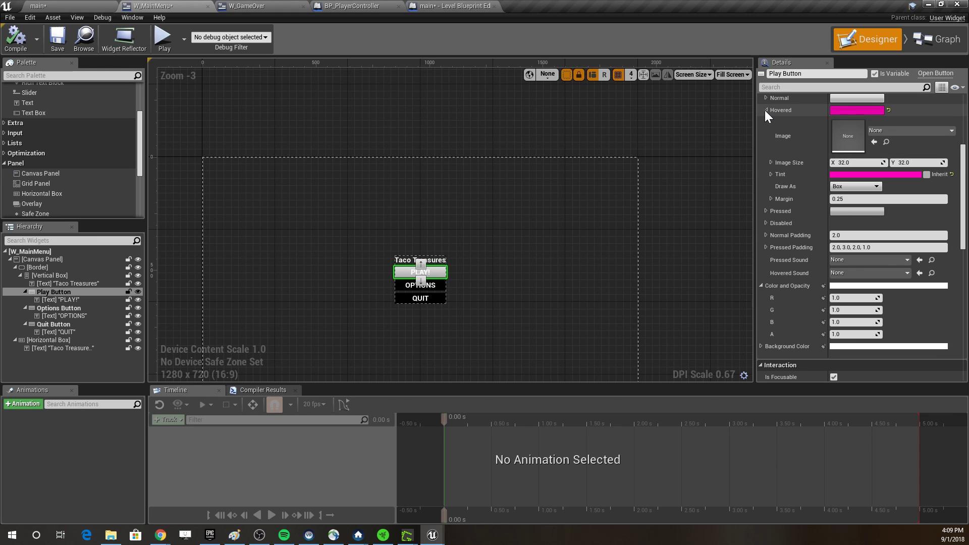
scroll(775, 161, "up", 3)
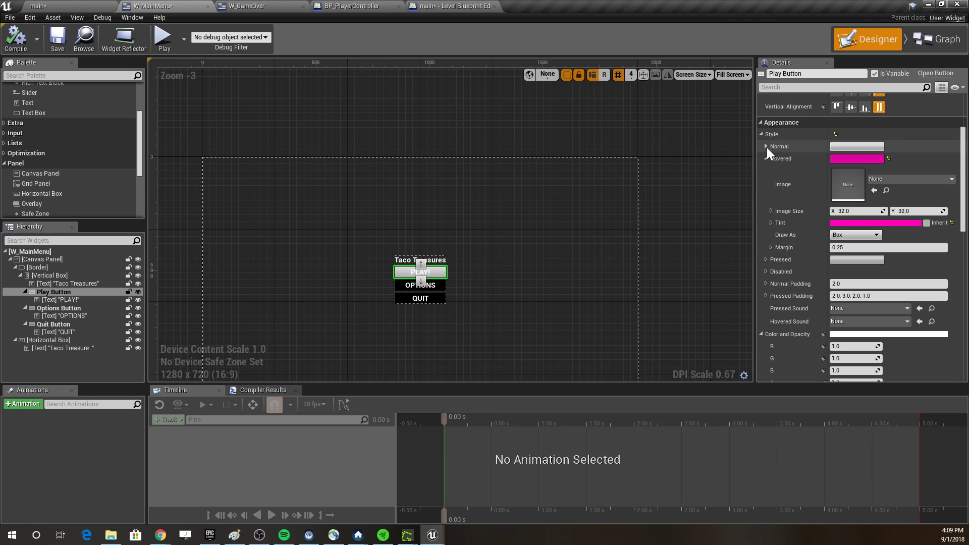
left_click(765, 146)
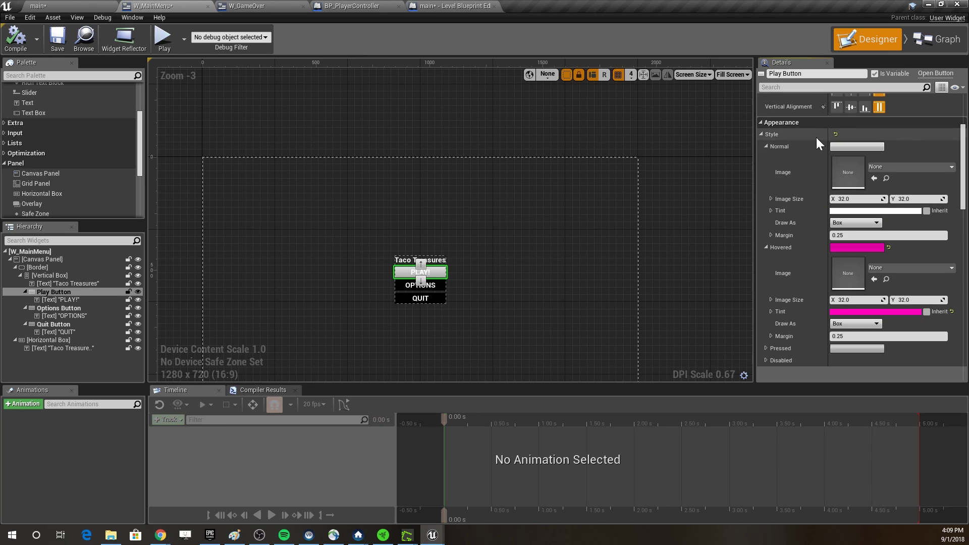
left_click(766, 247)
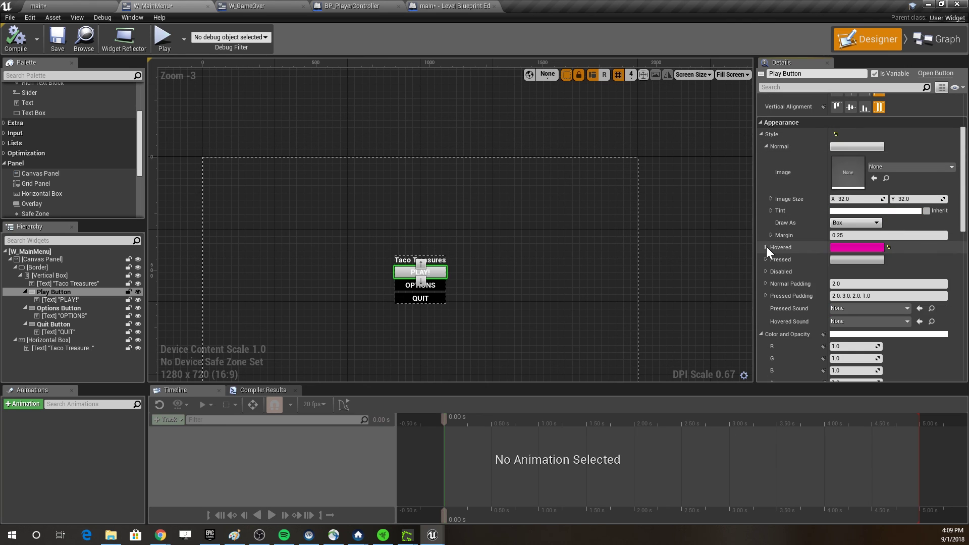
left_click(847, 211)
left_click_drag(776, 290, 777, 347)
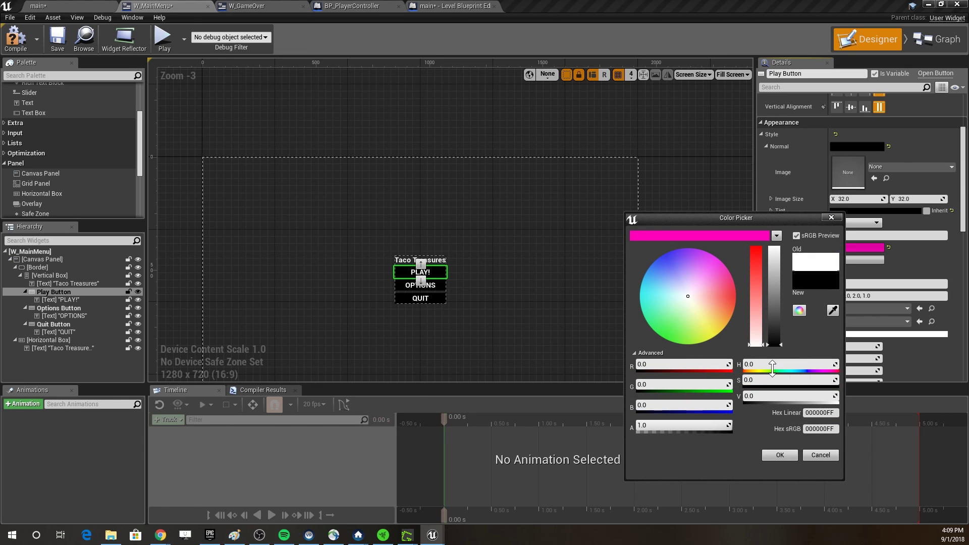
left_click(780, 455)
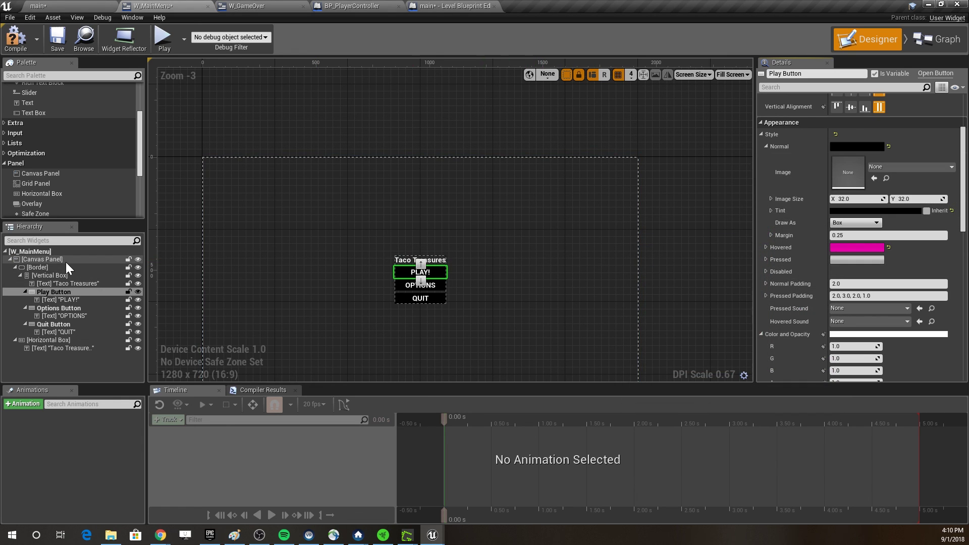
- Set R, G and B of the Normal style tint to 0 for the Play, Options and Quit buttons together
left_click(53, 308, "ctrl")
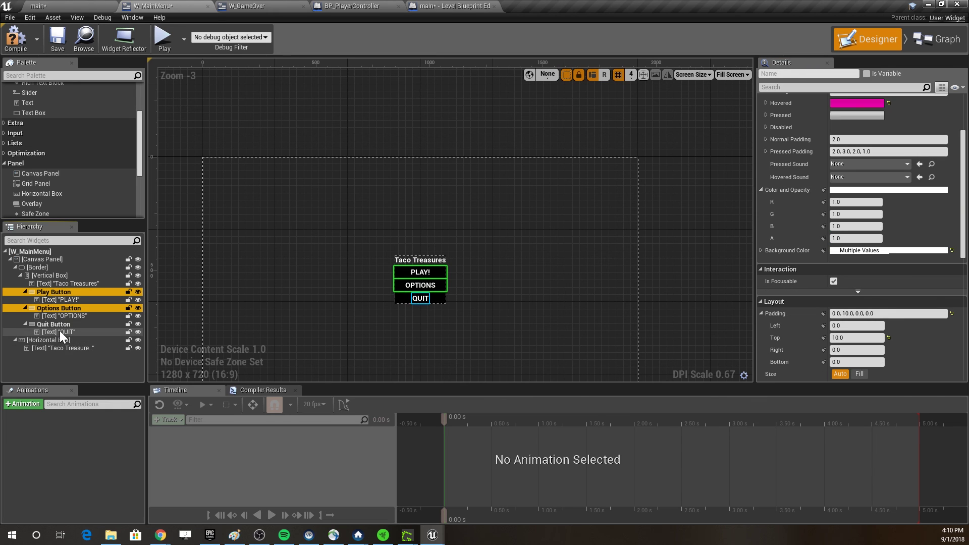
left_click(60, 326, "ctrl")
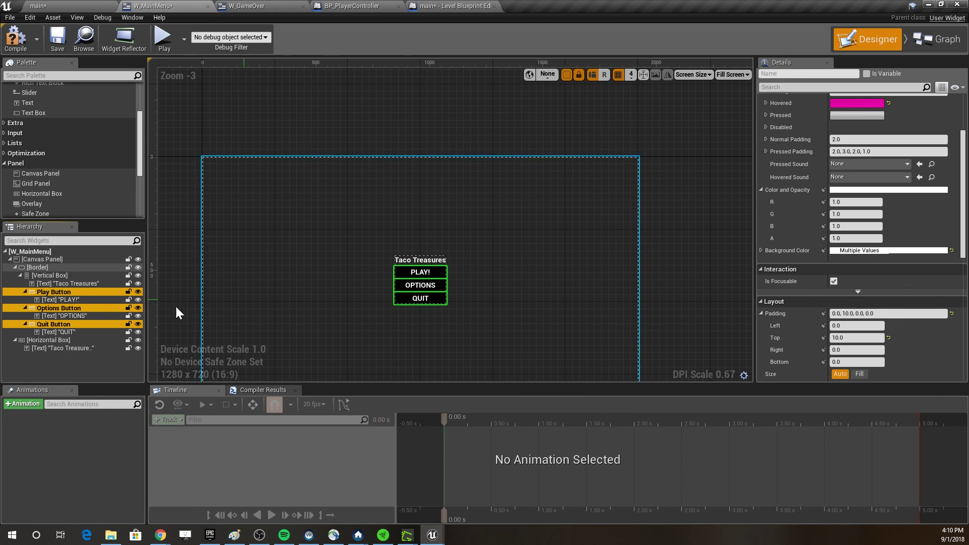
scroll(656, 240, "up", 3)
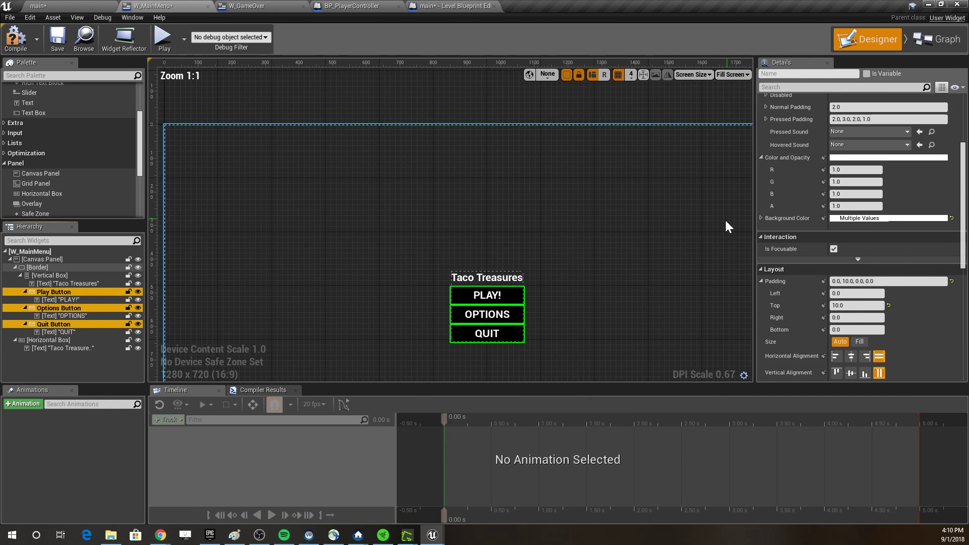
scroll(722, 201, "down", 1)
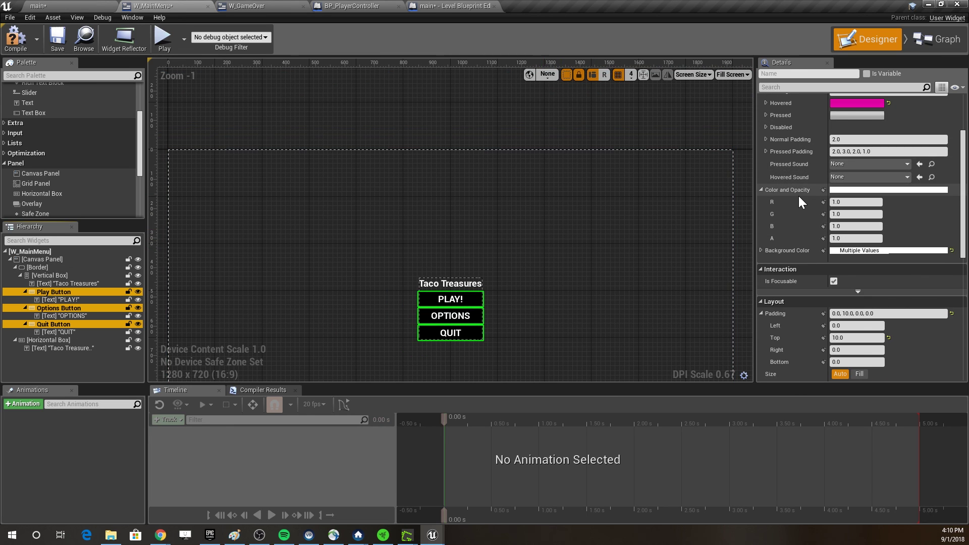
scroll(809, 184, "up", 5)
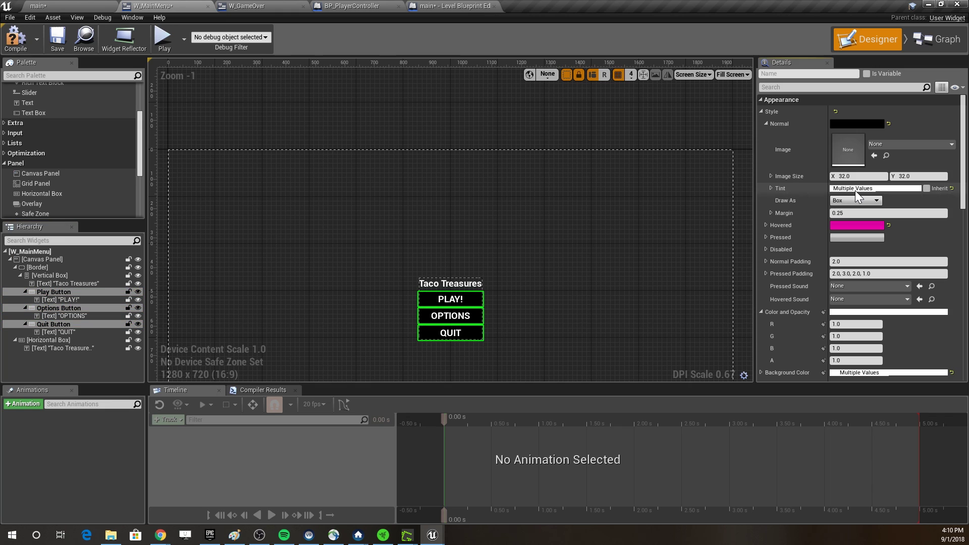
left_click(771, 188)
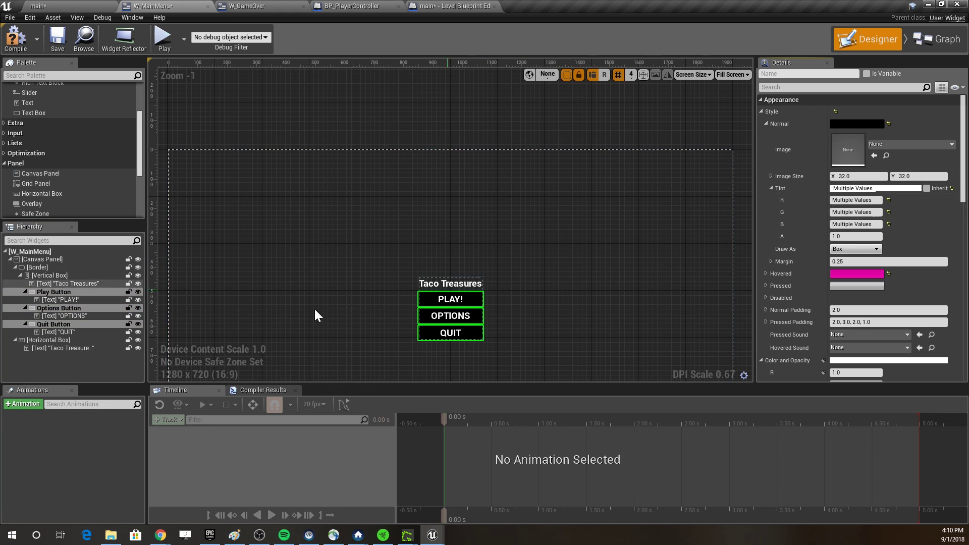
left_click(75, 291)
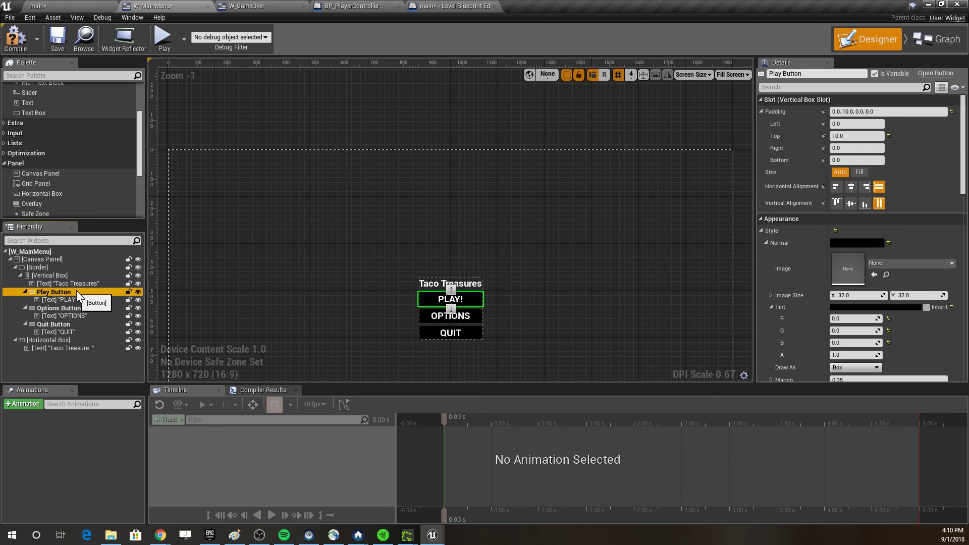
left_click(56, 308, "ctrl")
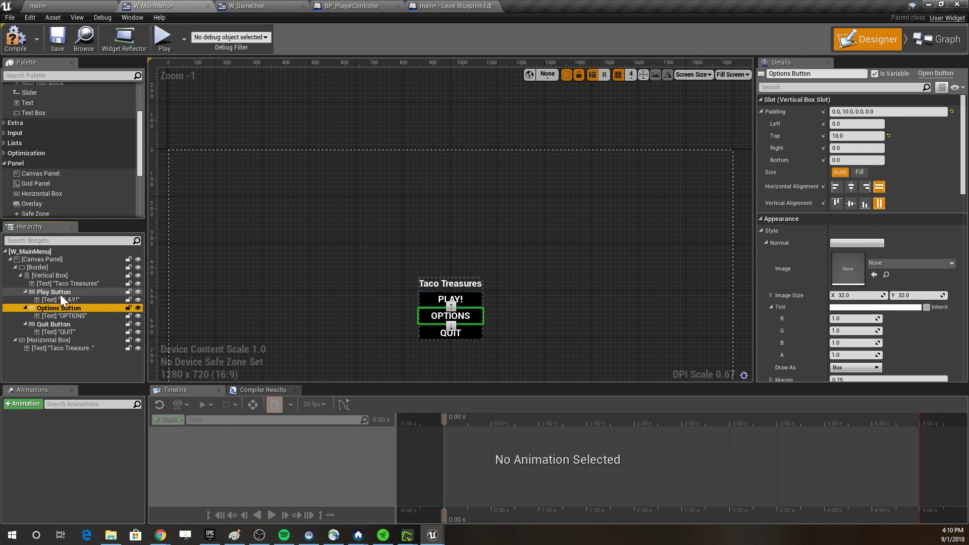
left_click(61, 325, "ctrl")
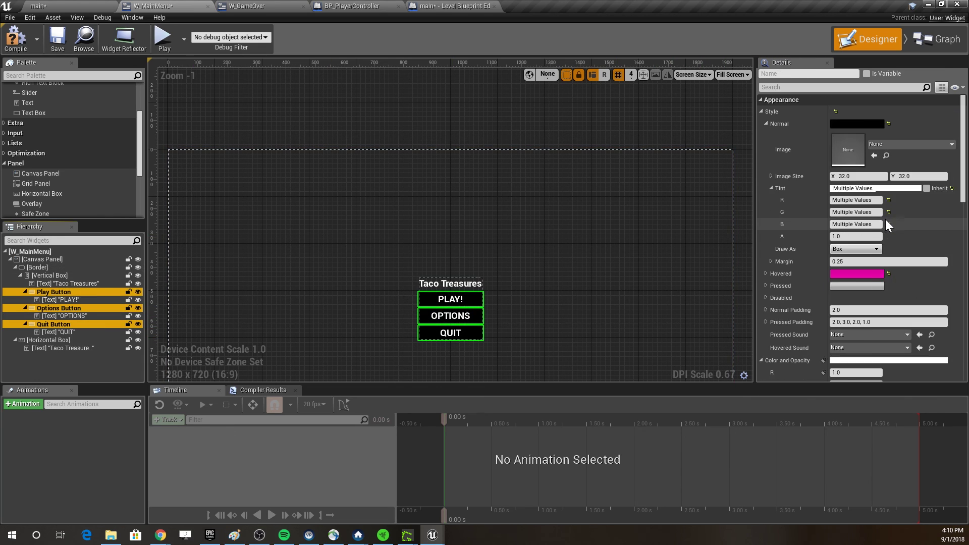
left_click(857, 200)
type("0")
key("Tab")
type("0")
key("Tab")
type("0")
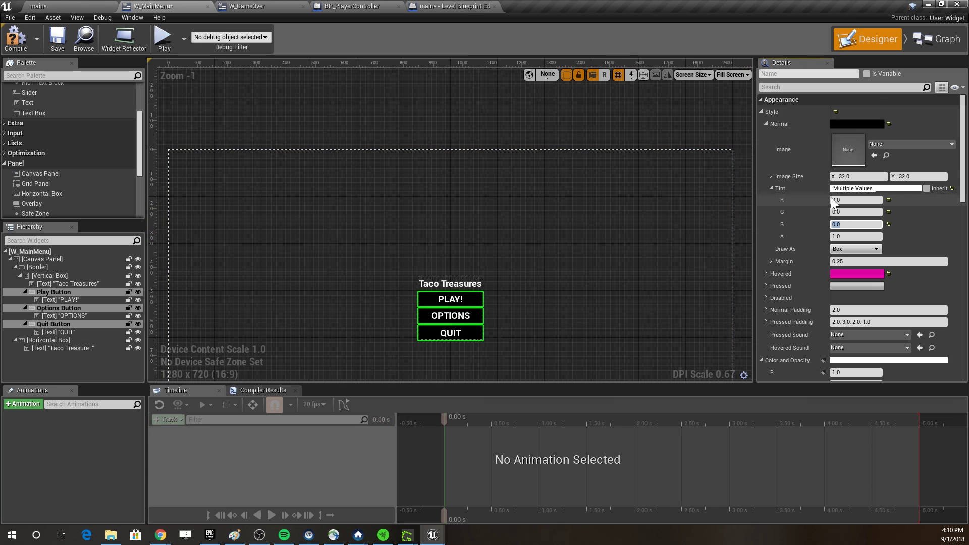
left_click(771, 189)
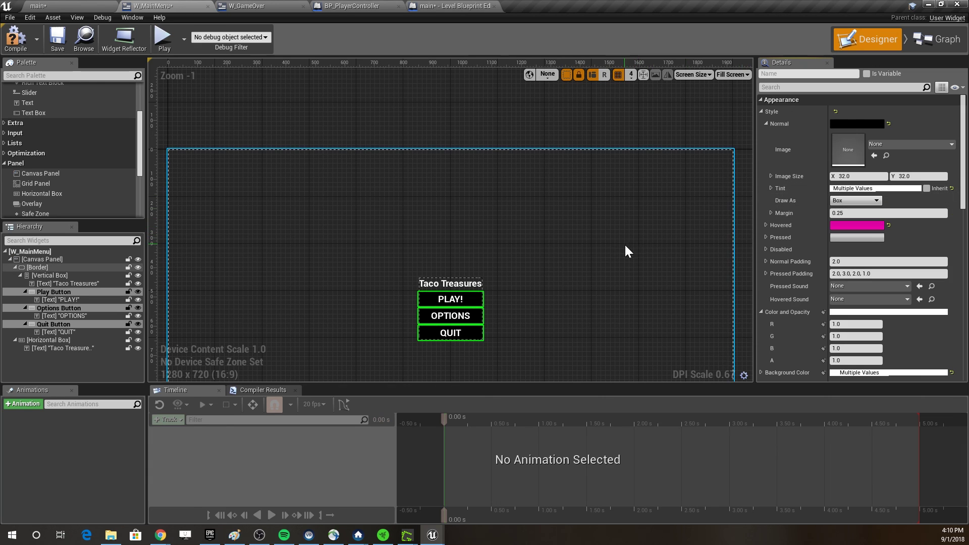
- Set the Options Button's Hovered style tint to the saved pink, hex sRGB FF00BBFF
left_click(766, 225)
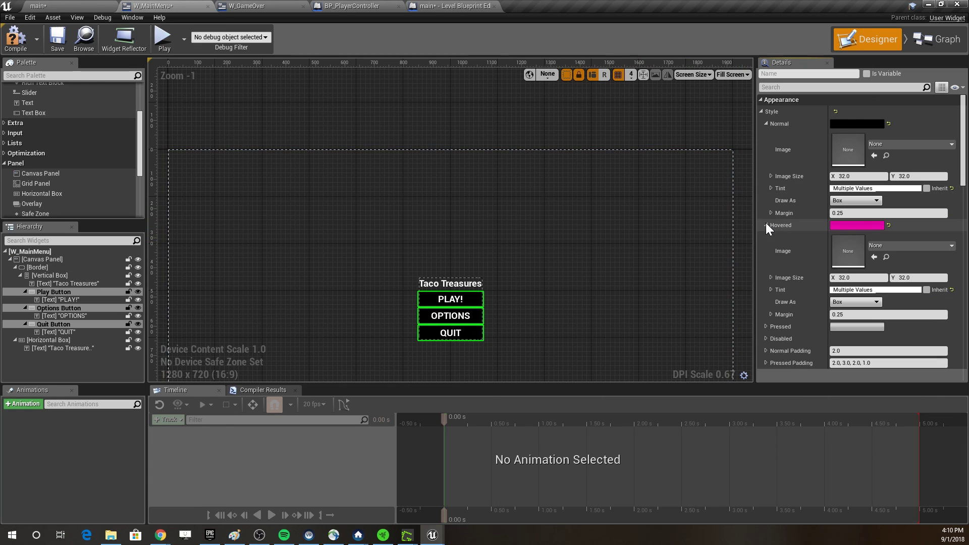
left_click(605, 235)
left_click(478, 310)
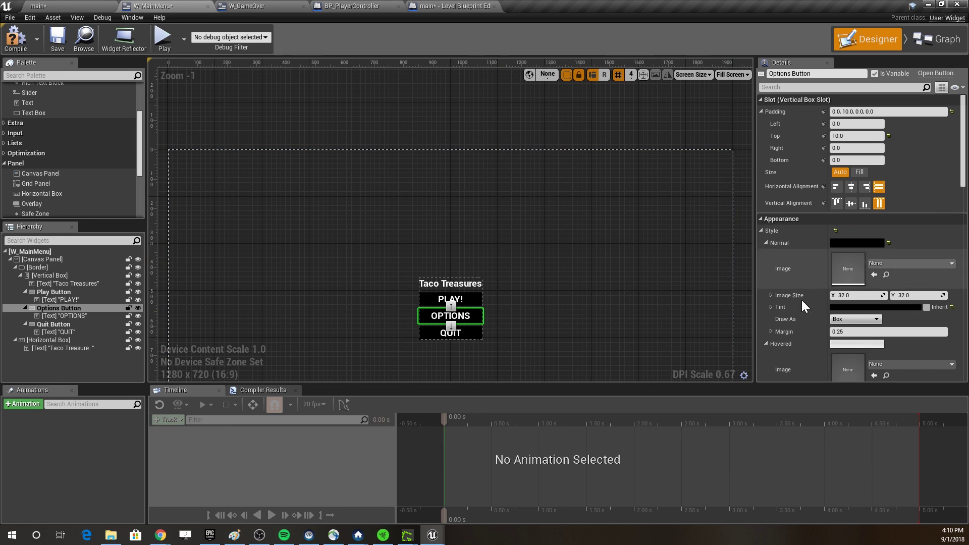
scroll(798, 294, "down", 3)
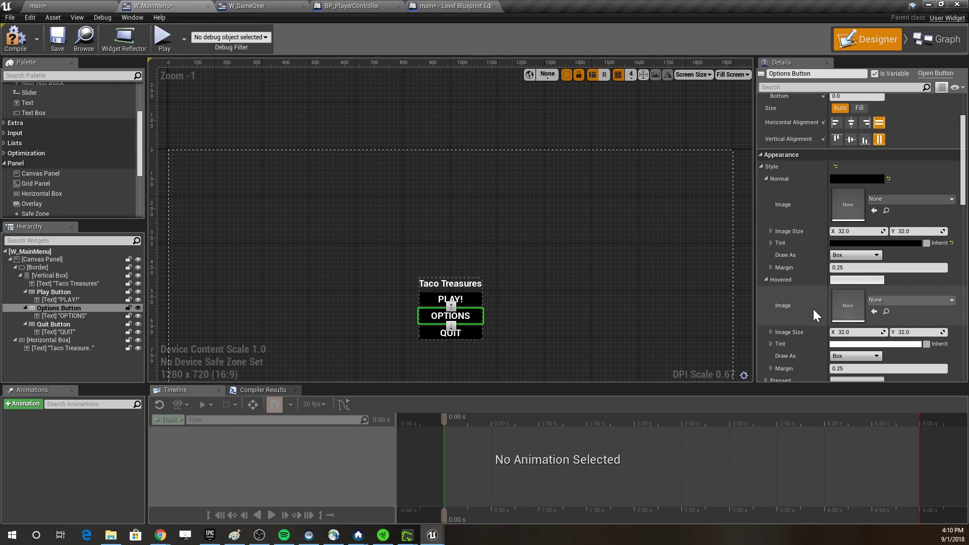
left_click(868, 344)
left_click(749, 279)
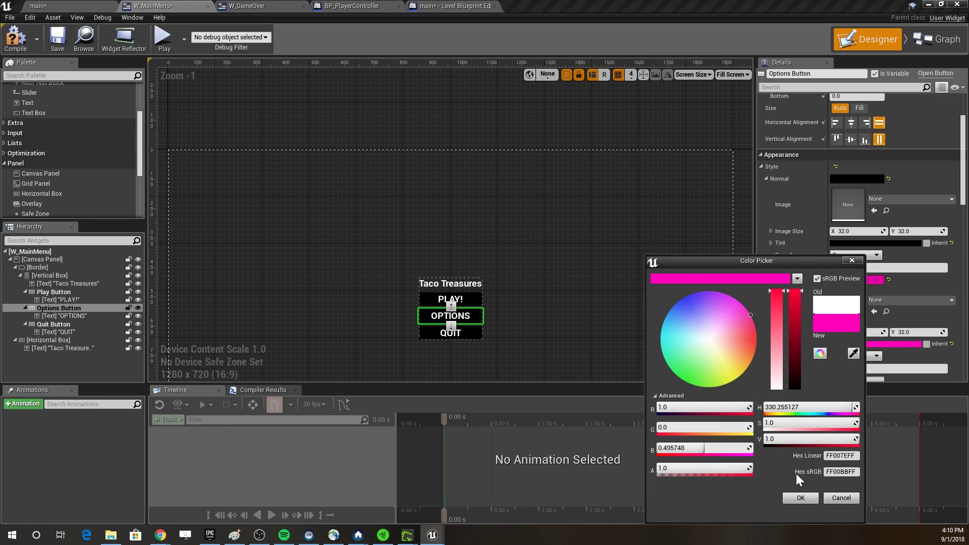
left_click(800, 498)
- Set the Quit Button's Hovered style tint to the same pink, hex sRGB FF00BBFF
left_click(460, 337)
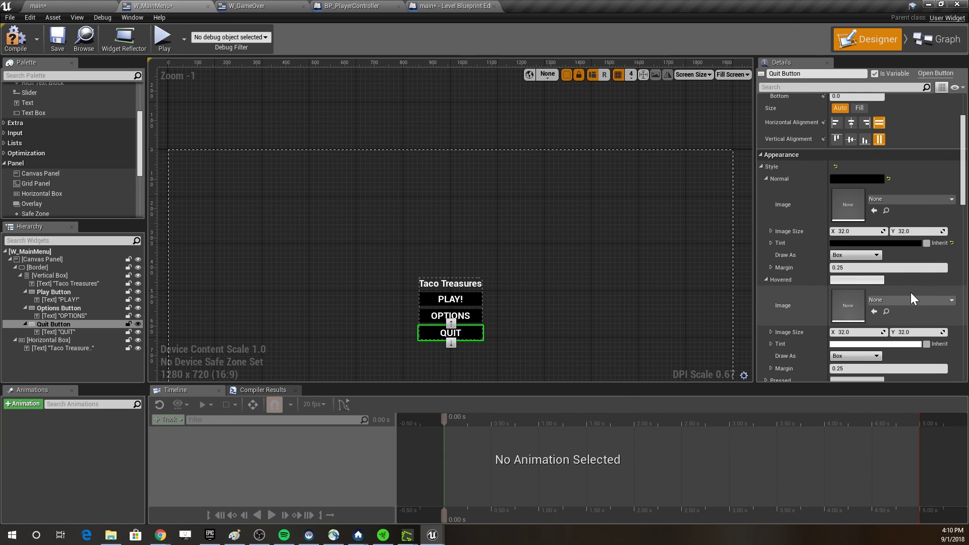
left_click(855, 344)
left_click(749, 280)
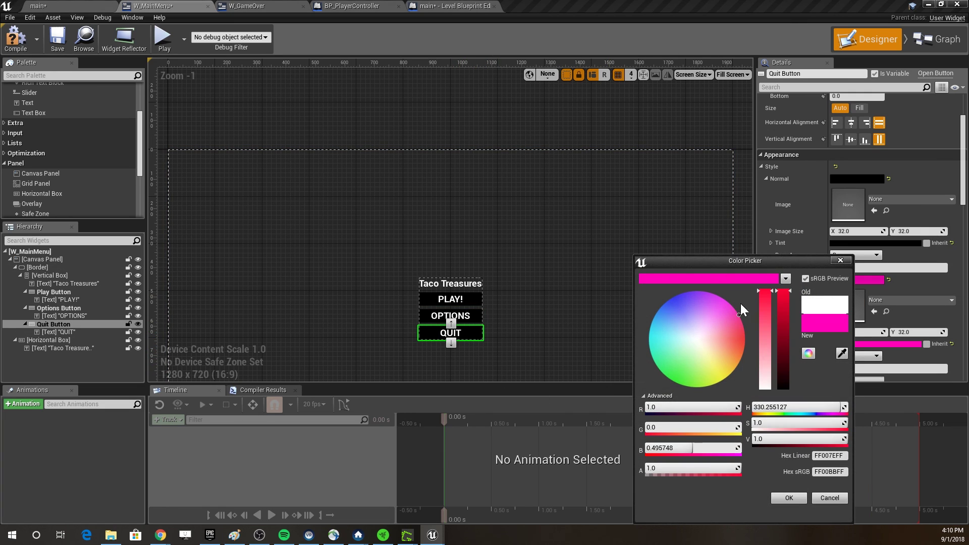
left_click(800, 497)
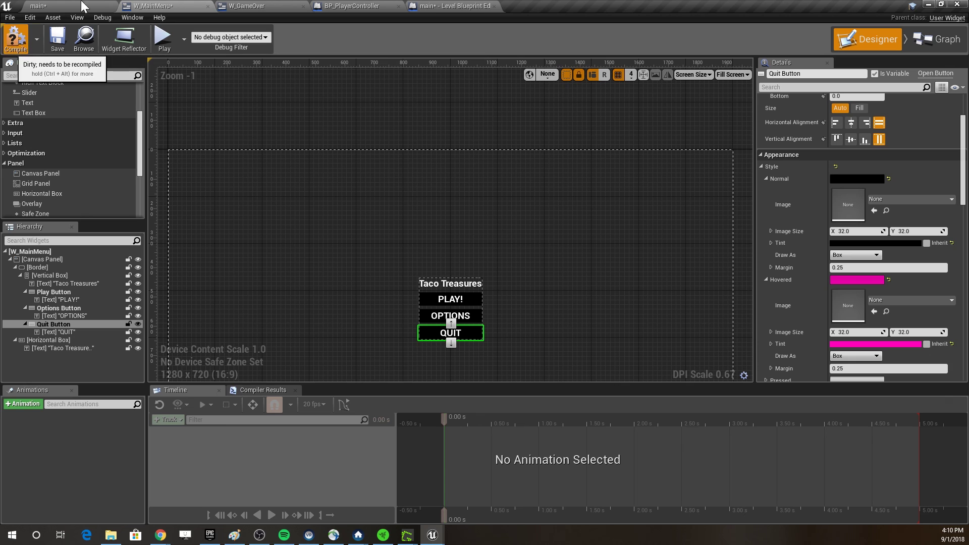
- Play-test the main level to check the menu buttons' hover colours, and stop the session
left_click(38, 5)
left_click(465, 37)
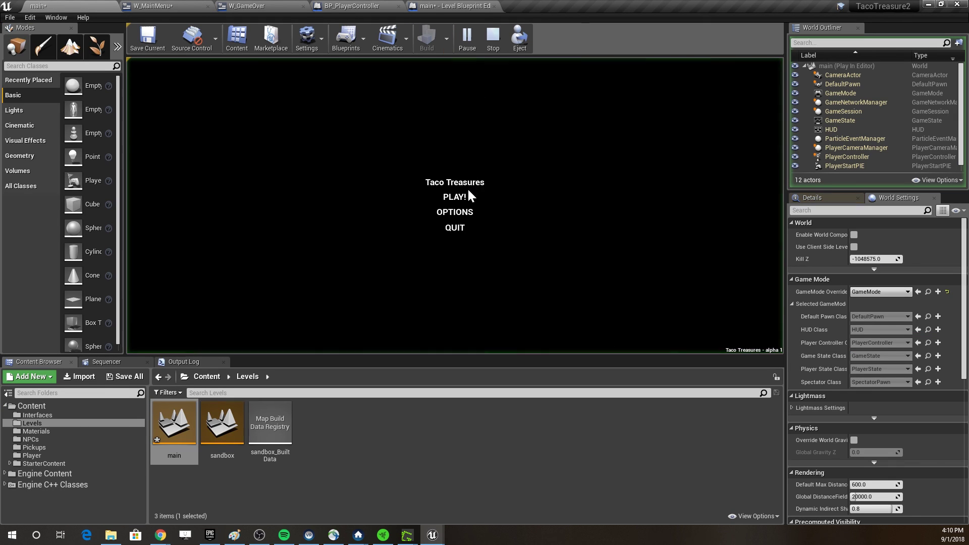
left_click(494, 37)
- Set the Options Button's Background Color to white in W_MainMenu by raising the colour's value to maximum
left_click(162, 6)
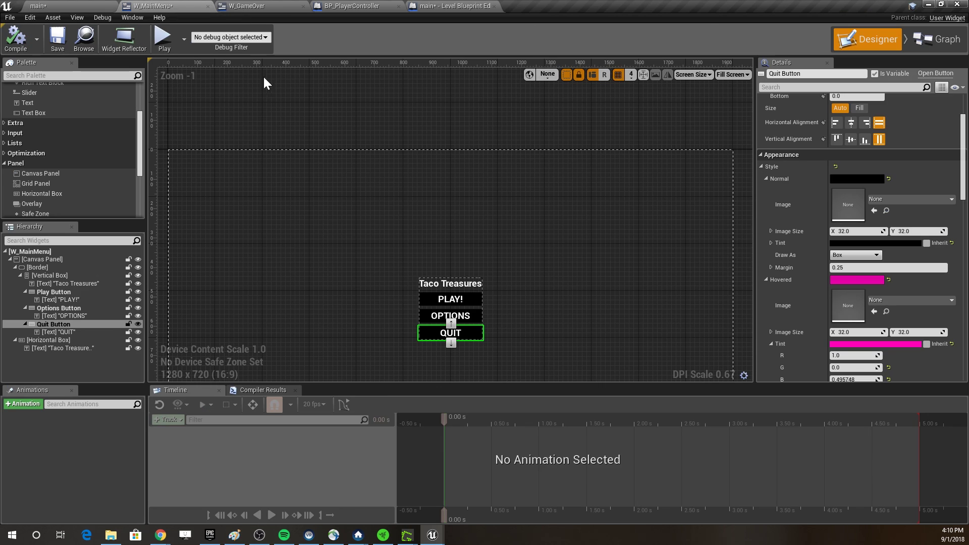
left_click(477, 315)
scroll(835, 323, "down", 6)
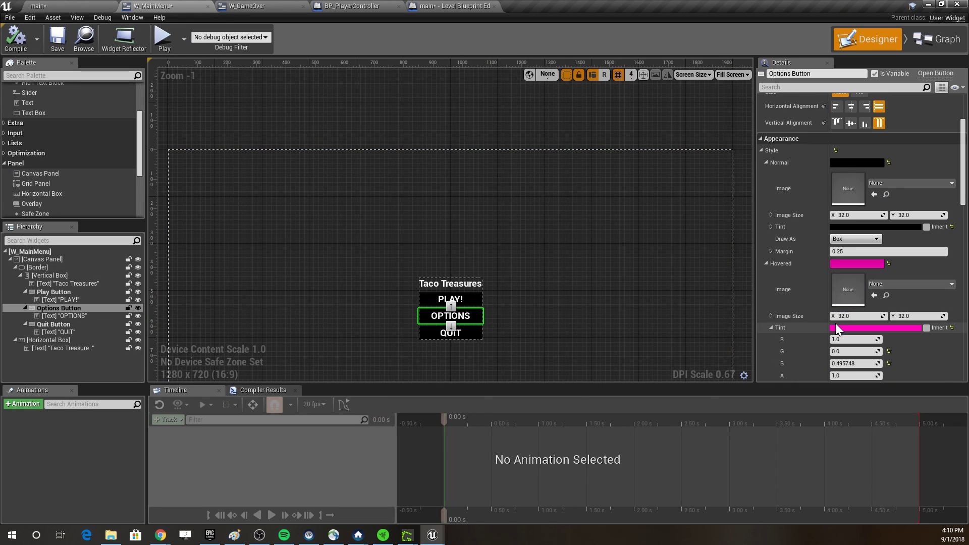
scroll(847, 343, "down", 4)
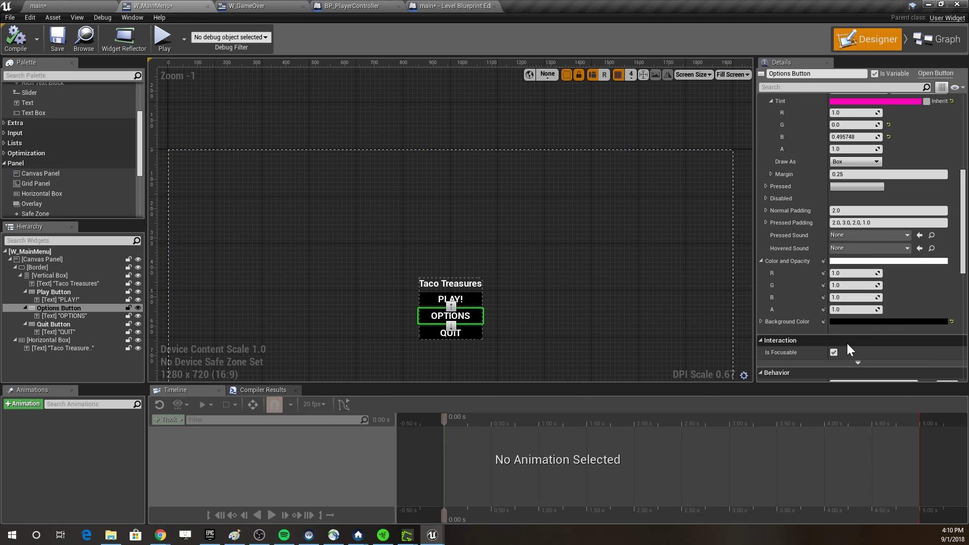
left_click(868, 337)
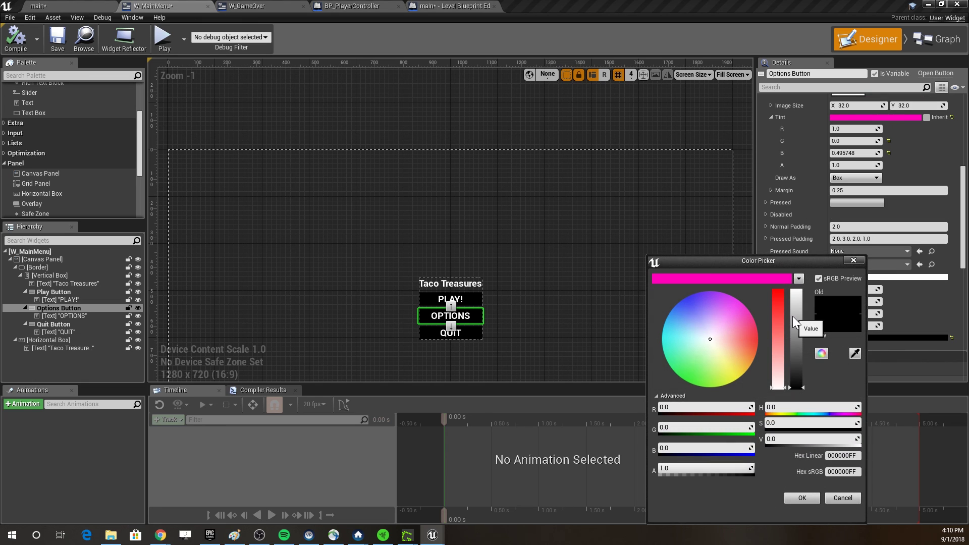
left_click_drag(792, 316, 795, 292)
left_click(803, 497)
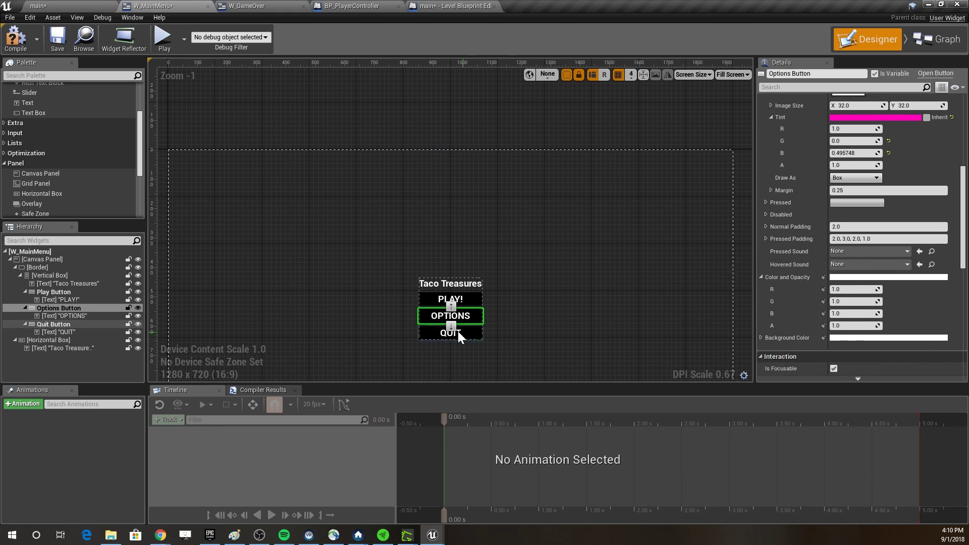
- Set the Quit Button's Background Color to white as well
left_click(470, 334)
left_click(865, 338)
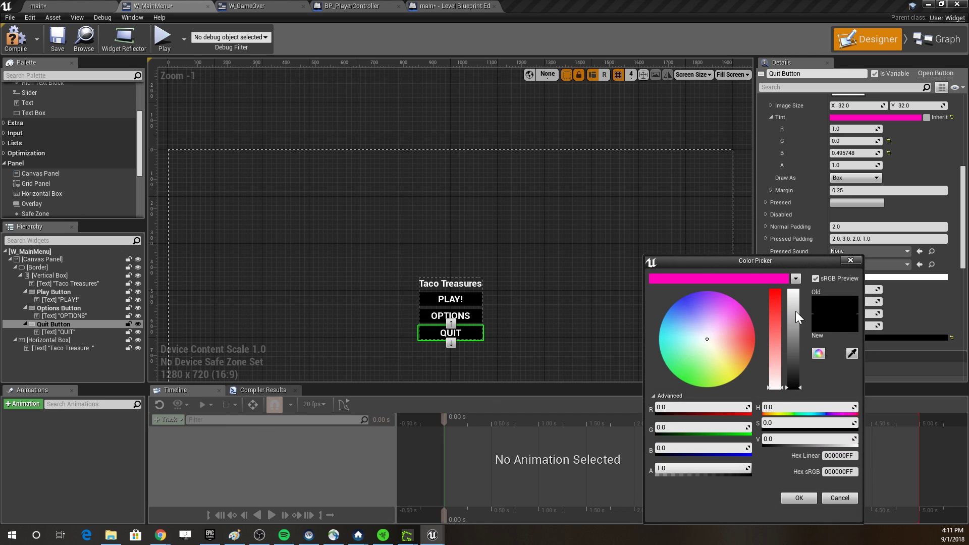
left_click_drag(795, 311, 794, 291)
left_click(795, 502)
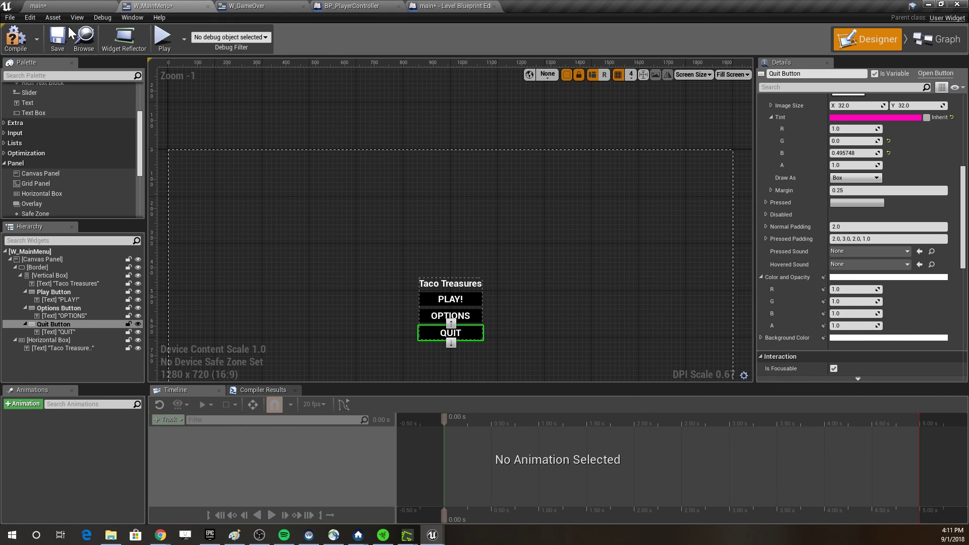
- Play-test the main level again to try the PLAY!, OPTIONS and QUIT hover colours, and stop the session
left_click(56, 6)
left_click(465, 36)
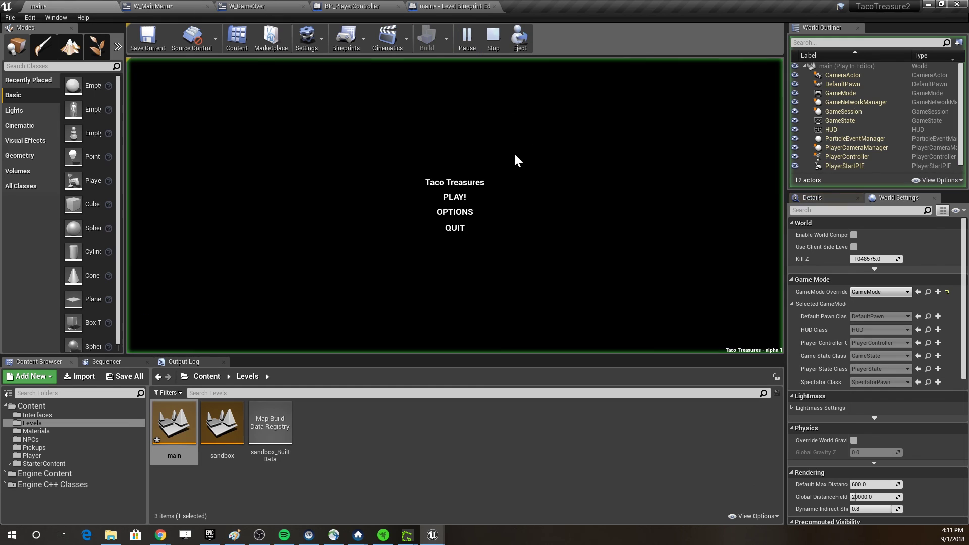
left_click(530, 207)
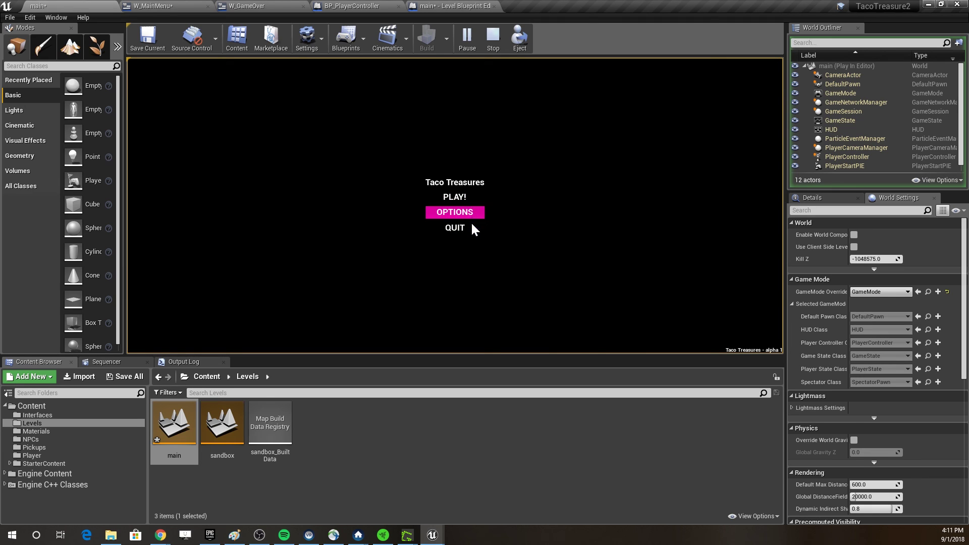
left_click(468, 194)
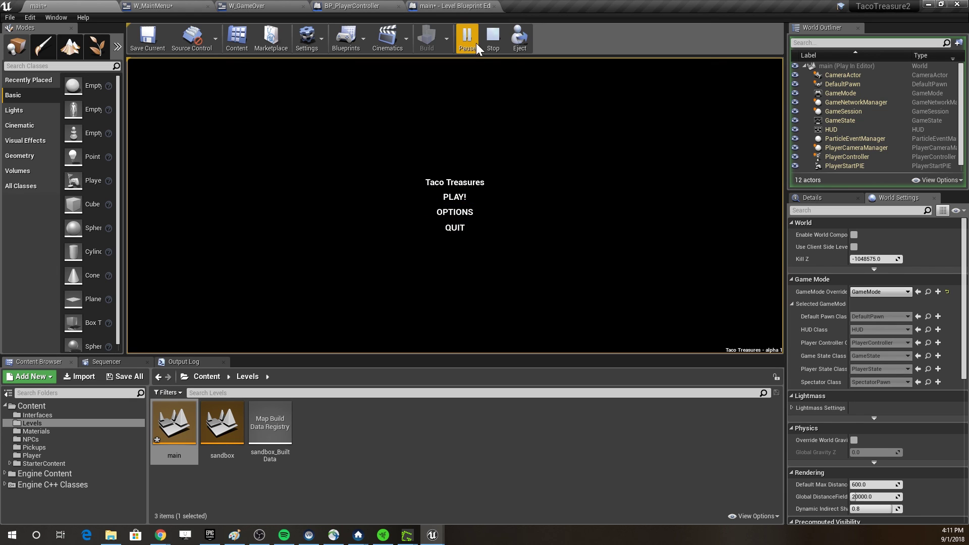
left_click(492, 41)
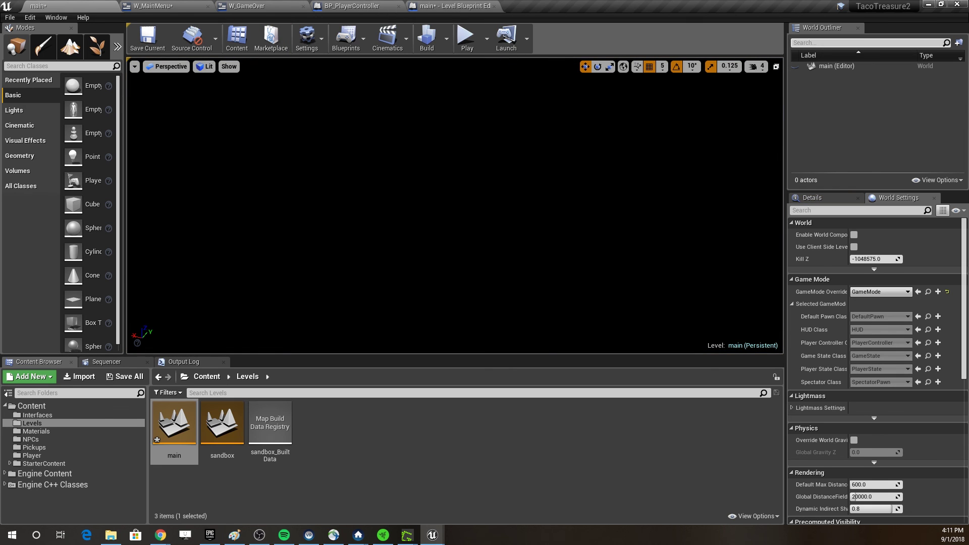
- Open W_MainMenu's event graph and add an On Clicked event for PlayButton
left_click(443, 6)
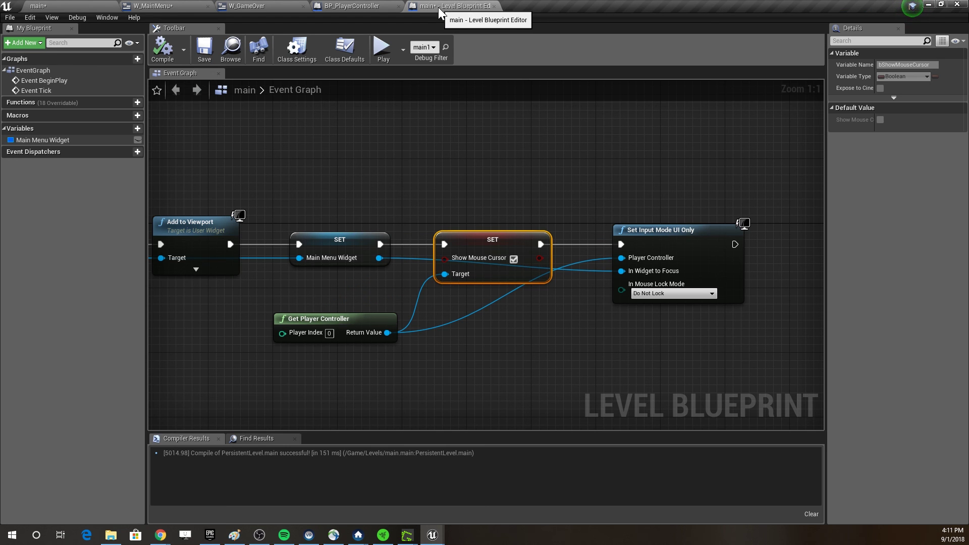
left_click(154, 5)
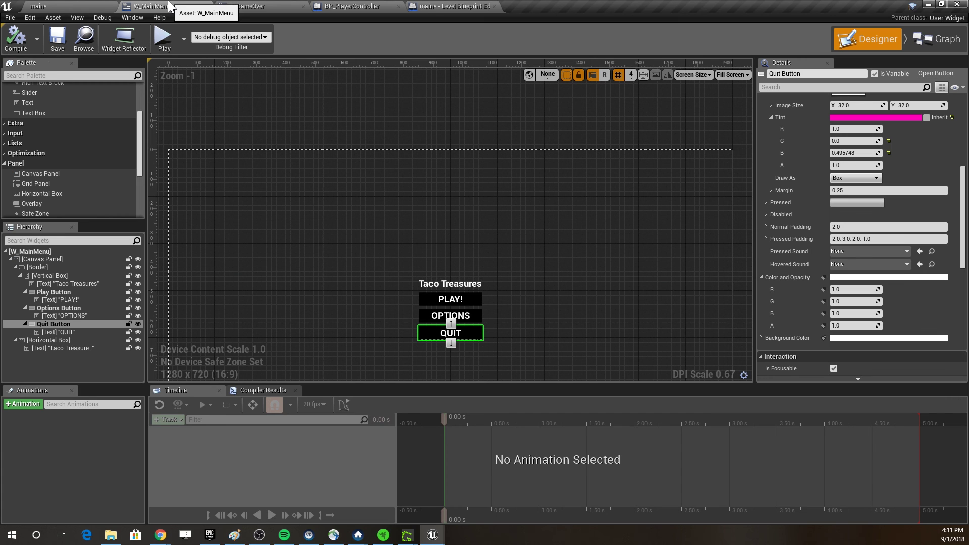
left_click(930, 37)
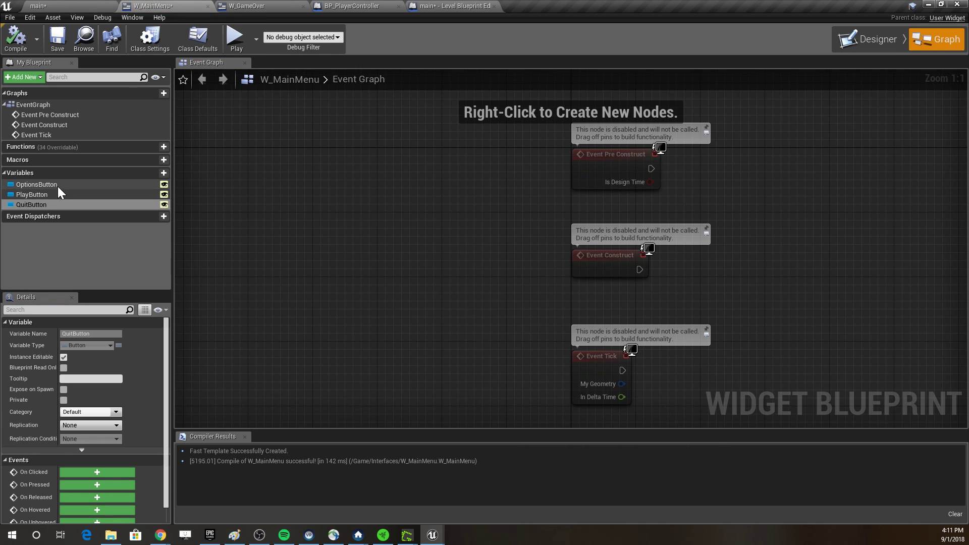
left_click(54, 203)
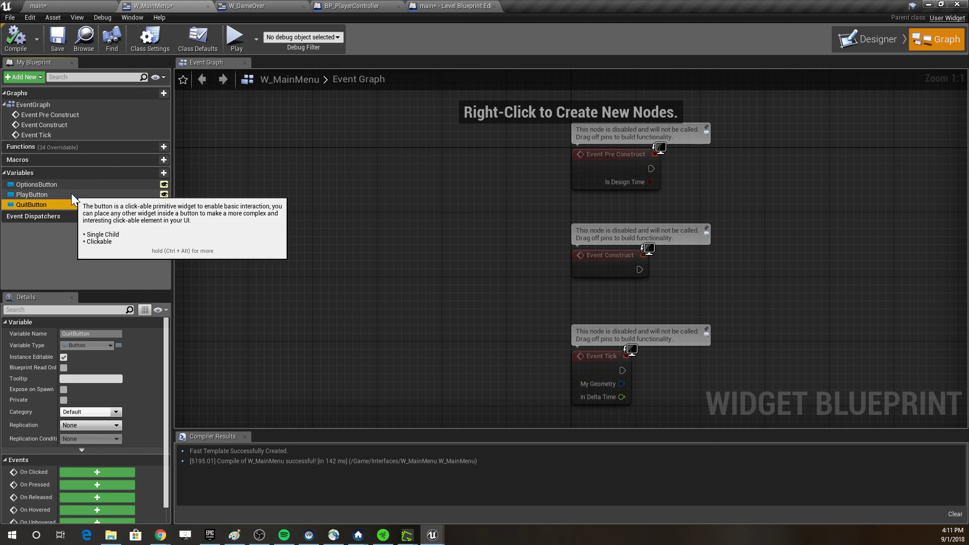
left_click(72, 194)
right_click_drag(280, 209, 69, 170)
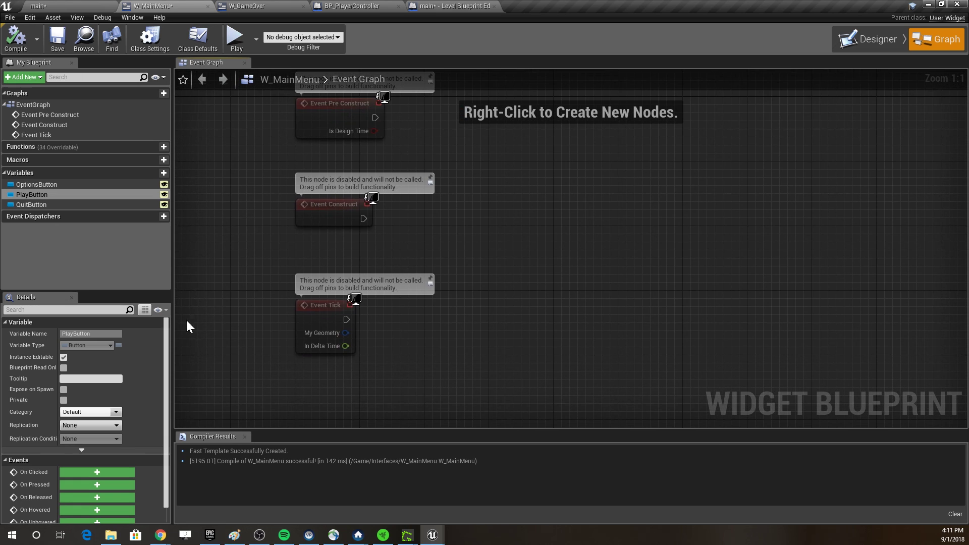
left_click(97, 472)
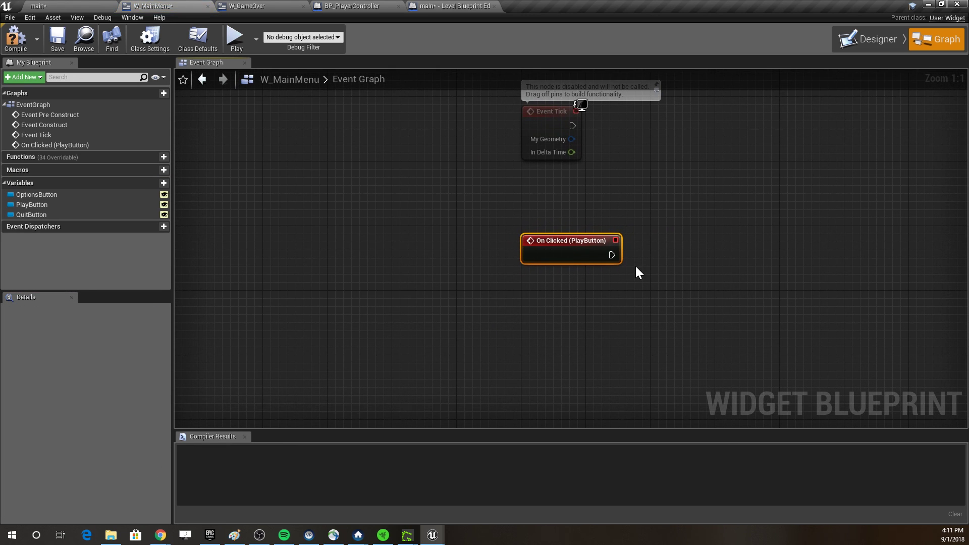
- Add an On Clicked event for QuitButton and place it just below the PlayButton event
left_click(30, 215)
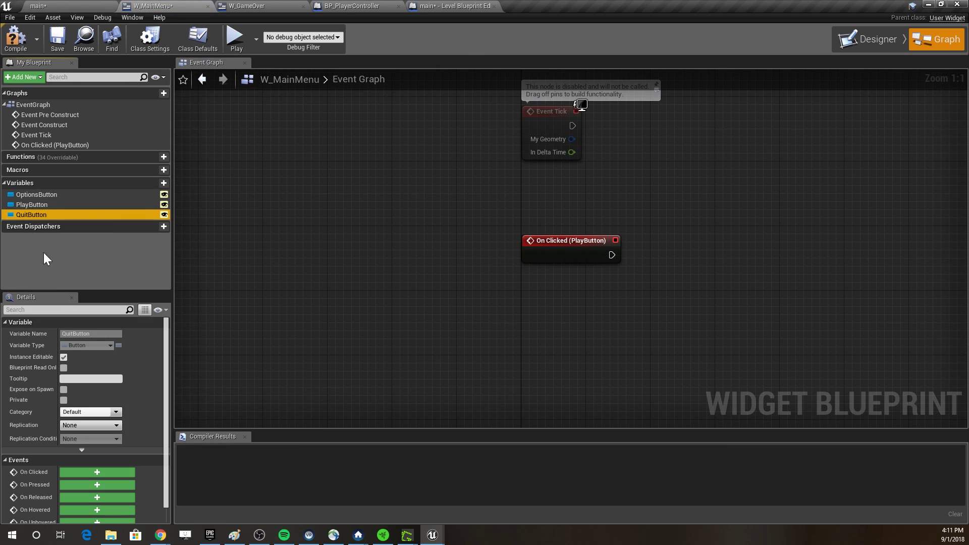
left_click(88, 471)
left_click_drag(590, 253, 560, 184)
right_click_drag(695, 162, 552, 297)
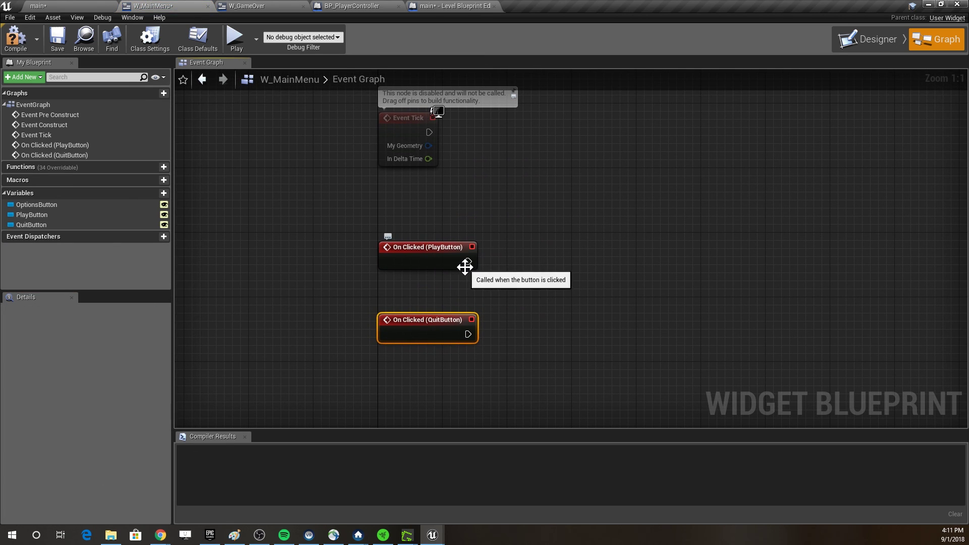
- Add an Open Level node after the On Clicked (PlayButton) event, align it, and set its Level Name to sandbox
left_click_drag(468, 262, 577, 251)
type("open level")
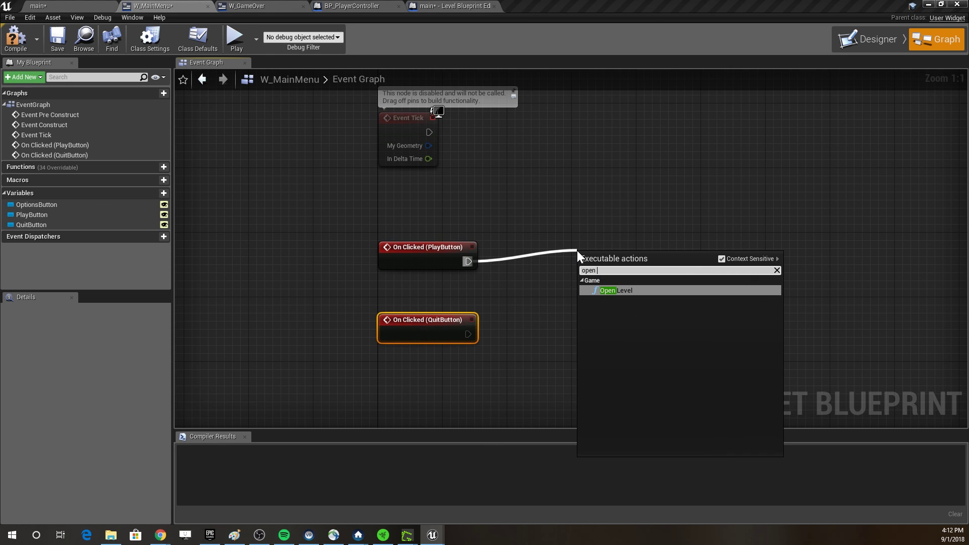
key("Return")
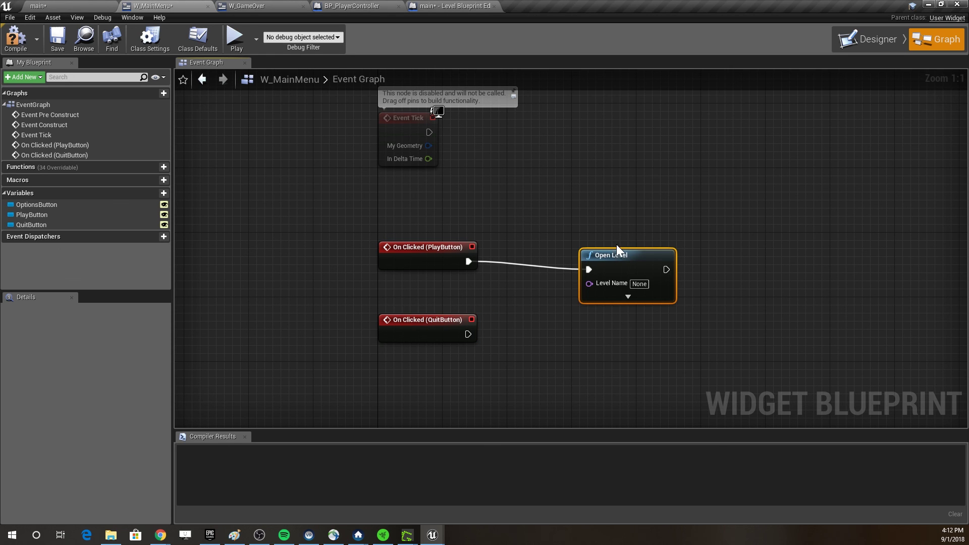
left_click_drag(622, 246, 622, 238)
left_click(640, 276)
key("Escape")
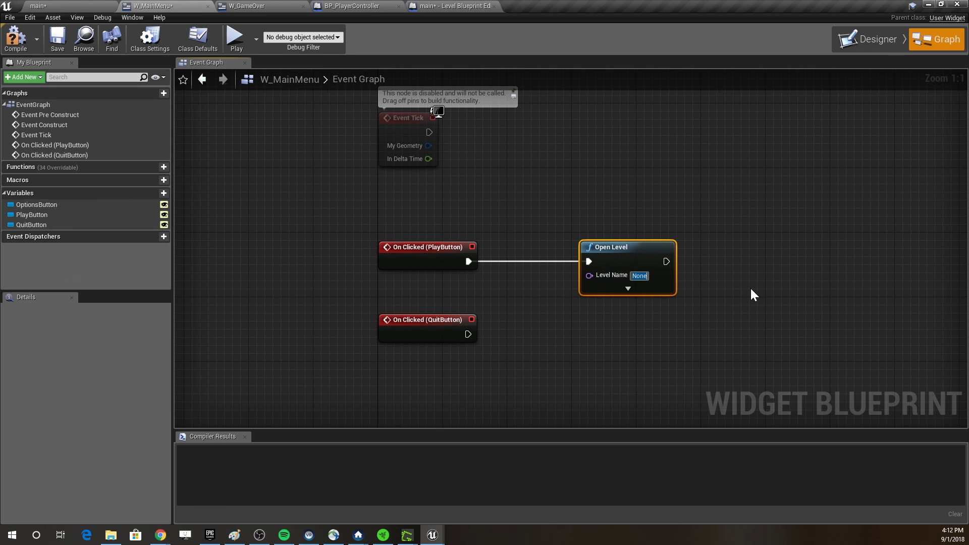
type("sandbox")
left_click(751, 290)
- Chain a Remove from Parent node after Open Level and align it in the same row
left_click_drag(676, 261, 718, 262)
type("remove")
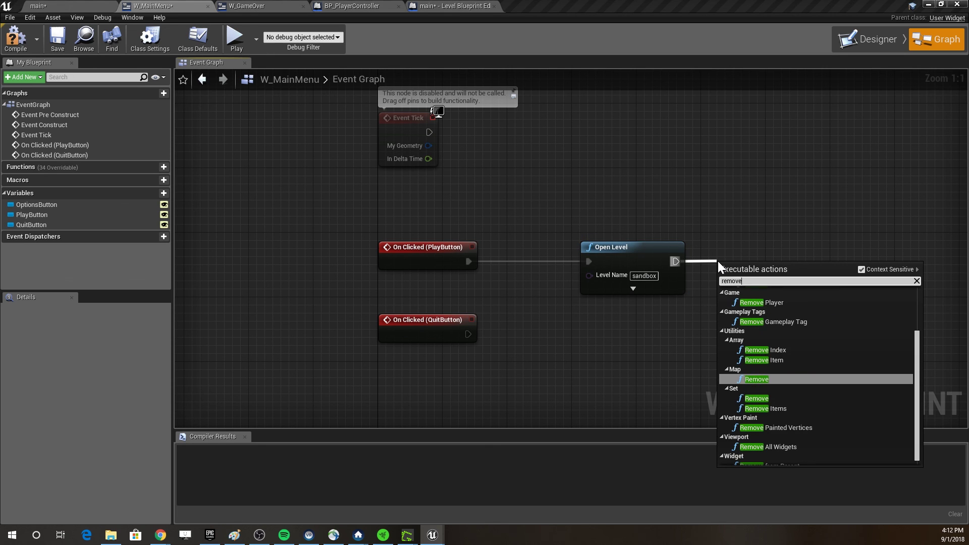
type(" from")
key("Return")
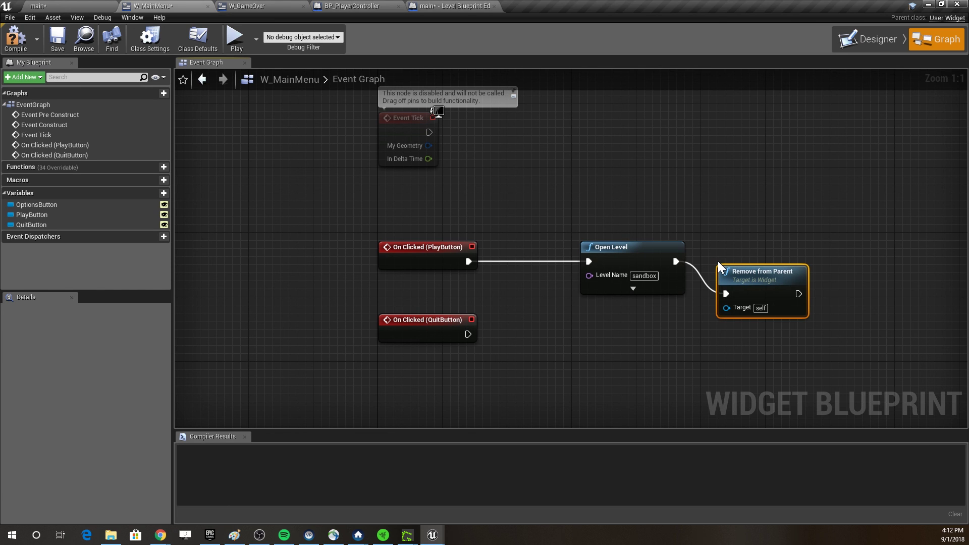
left_click_drag(770, 272, 761, 239)
- Add an Execute Console Command node after the On Clicked (QuitButton) event and align it in the same row
left_click_drag(468, 334, 583, 340)
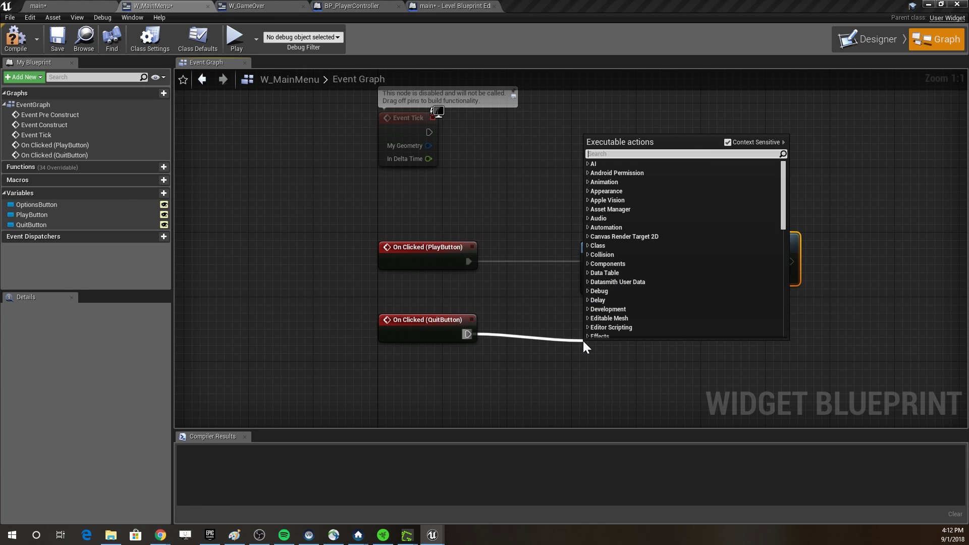
type("quit")
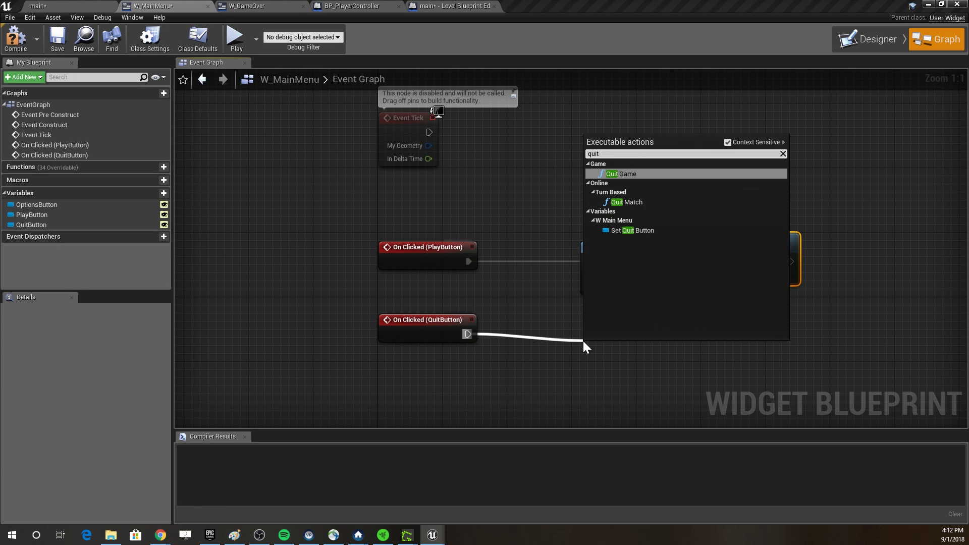
key("BackSpace")
key("BackSpace")
key("BackSpace")
key("BackSpace")
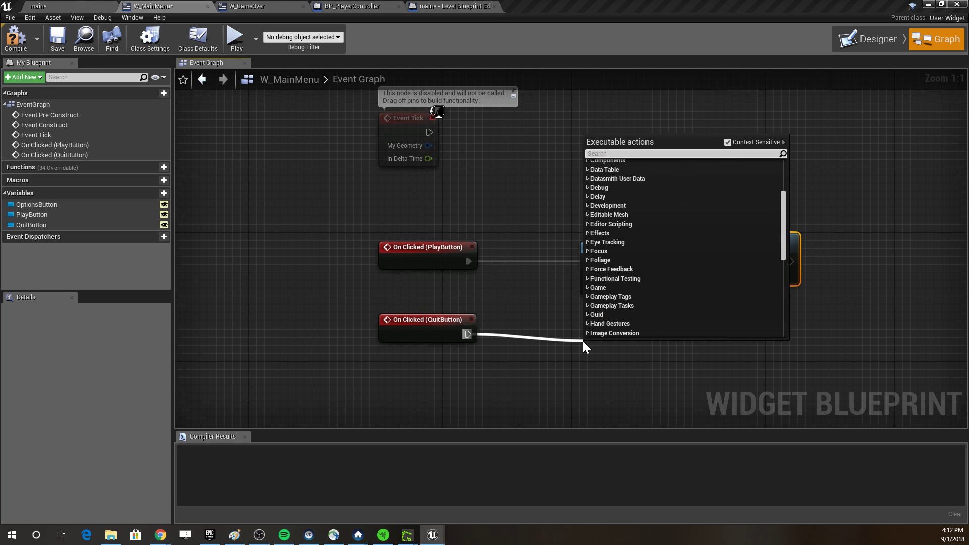
type("execute")
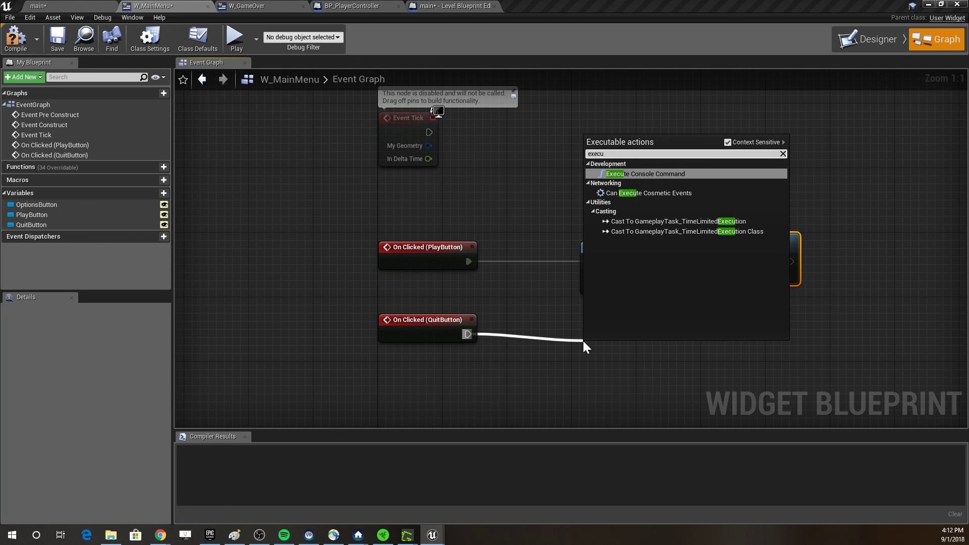
key("Return")
left_click_drag(613, 350, 605, 326)
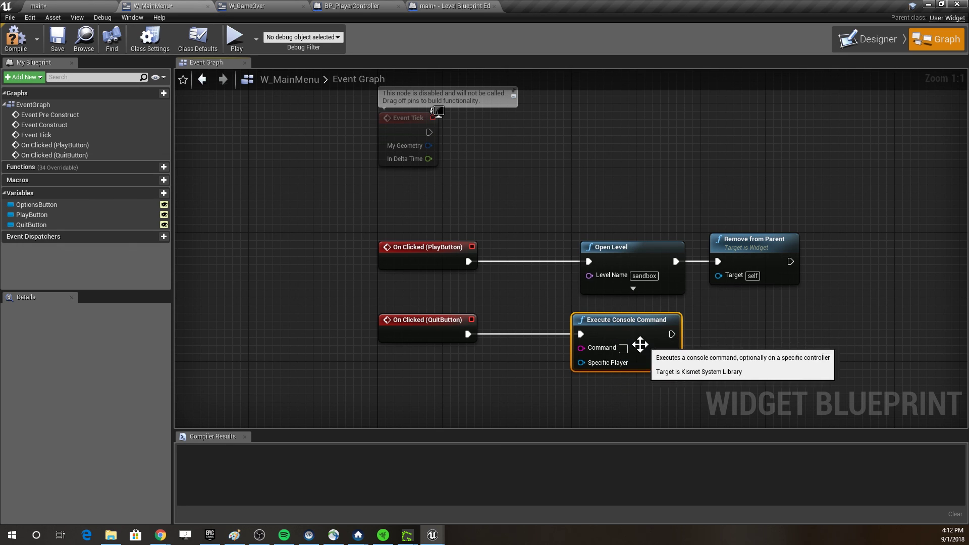
- Set the node's Command to quit with the node lined up under Open Level, and compile W_MainMenu
left_click(622, 348)
key("Escape")
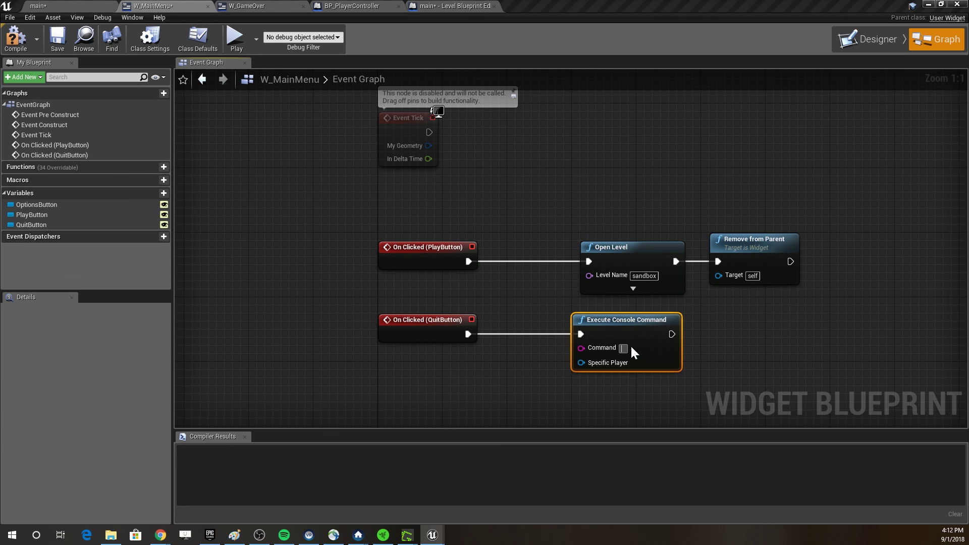
type("quit")
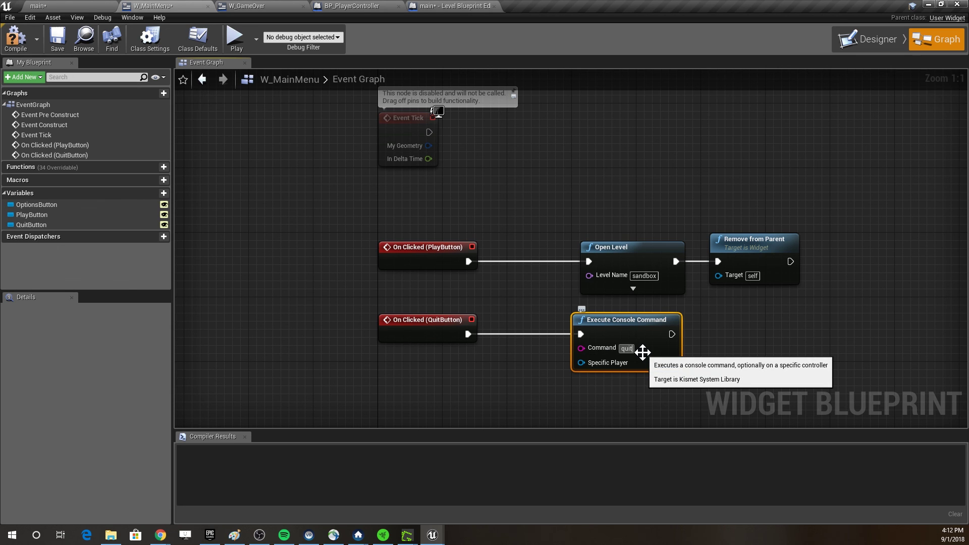
left_click_drag(627, 320, 635, 320)
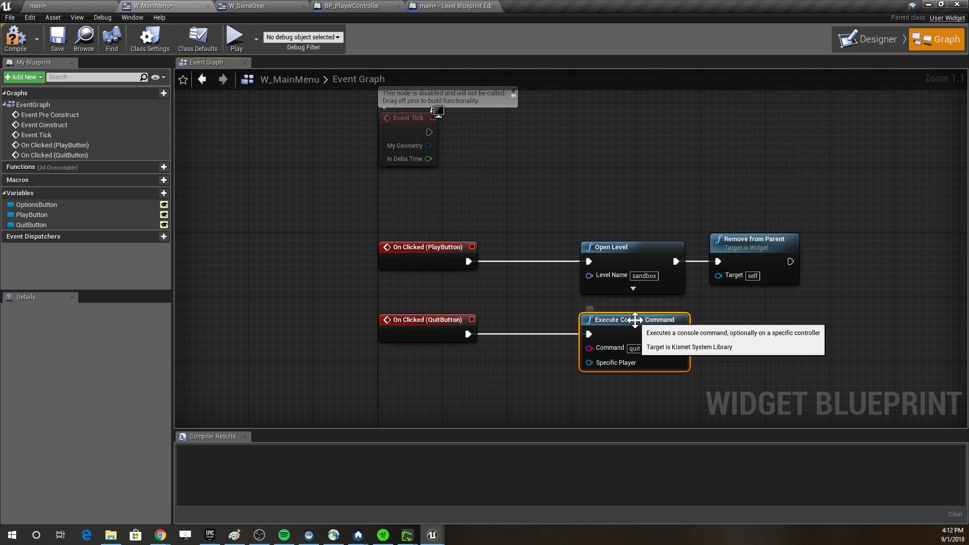
left_click(16, 39)
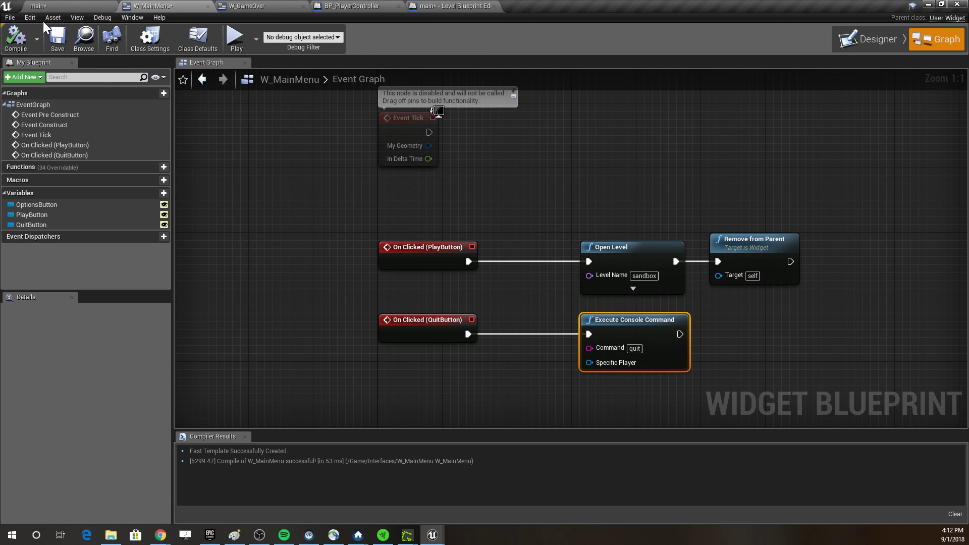
- Play-test the main level twice, choosing QUIT in the main menu to end each session
left_click(71, 7)
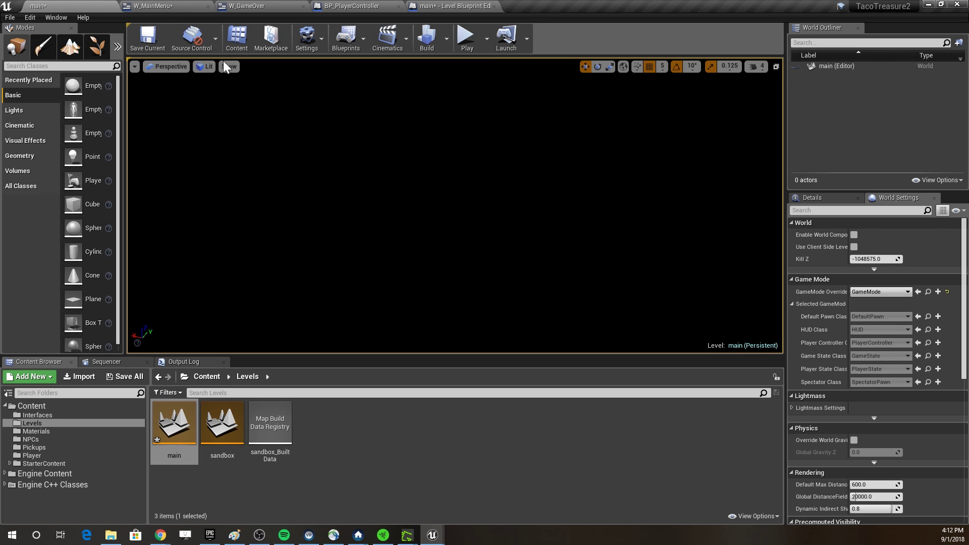
left_click(462, 38)
left_click(456, 202)
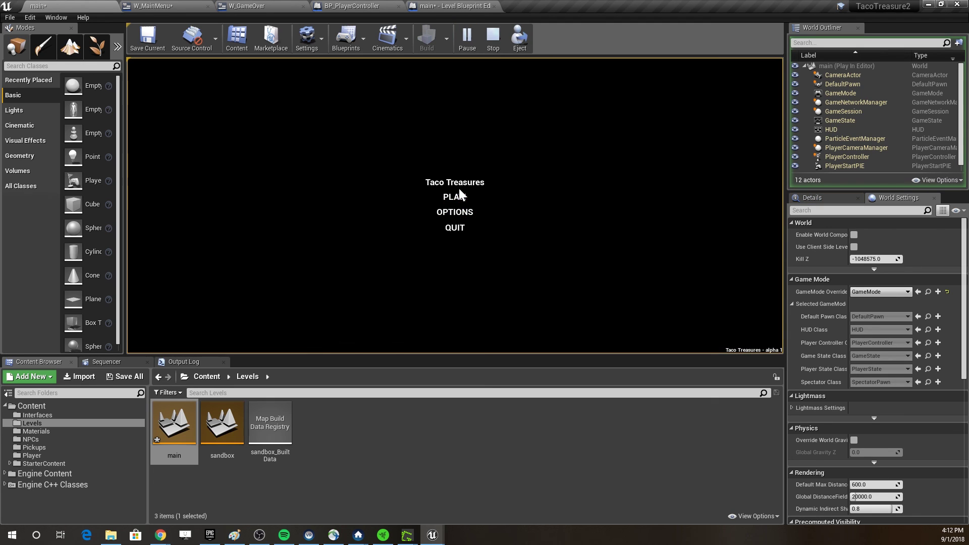
left_click(456, 228)
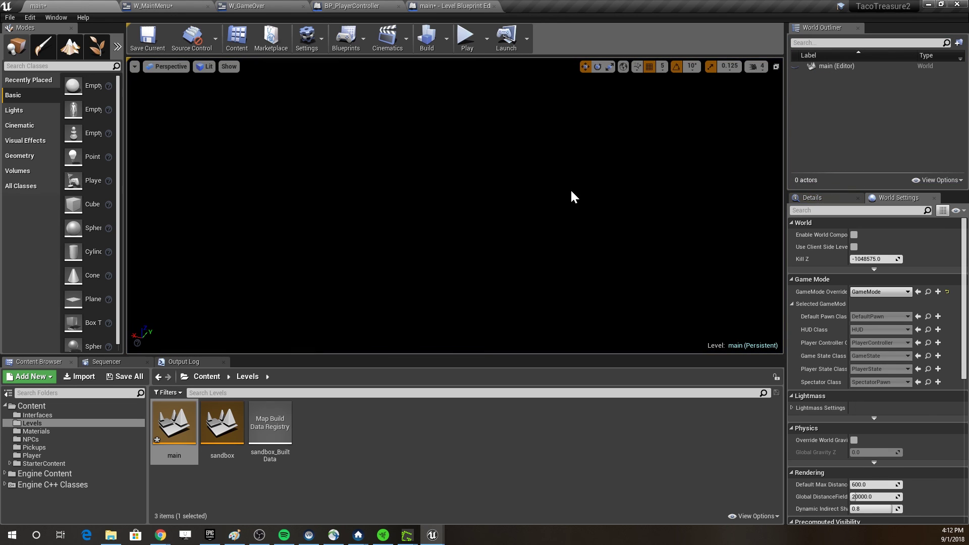
left_click(466, 38)
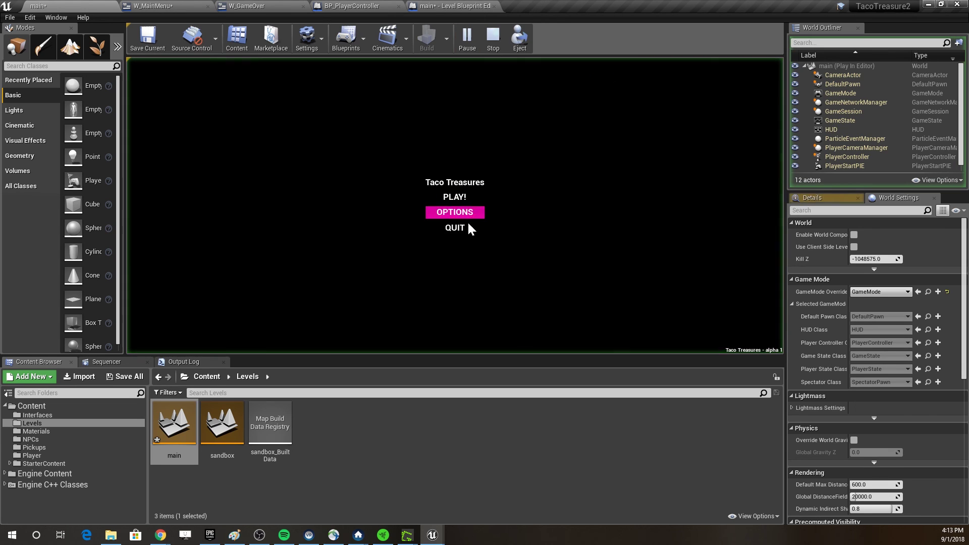
left_click(466, 228)
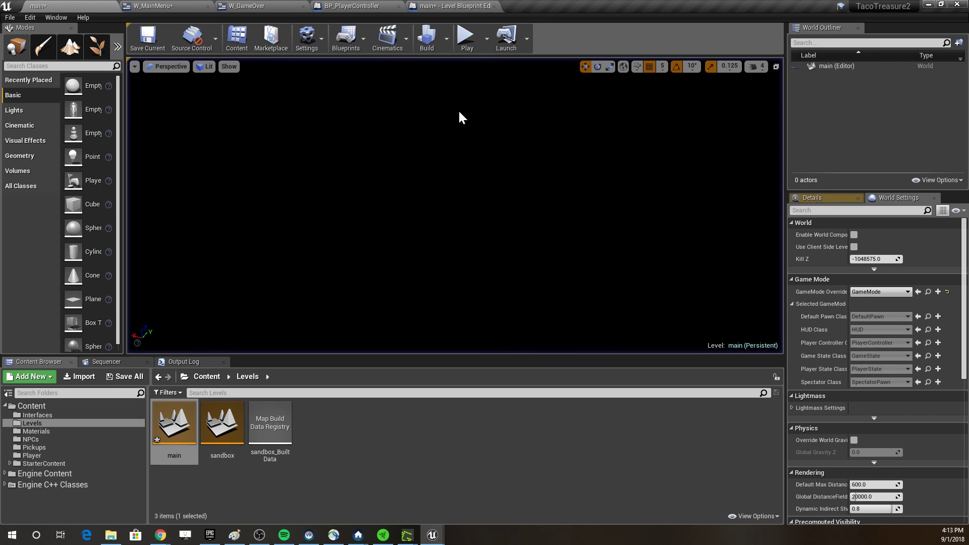
- Run the main level again and test PLAY! and the game-over screen's MAIN MENU repeatedly, ending with QUIT
left_click(468, 38)
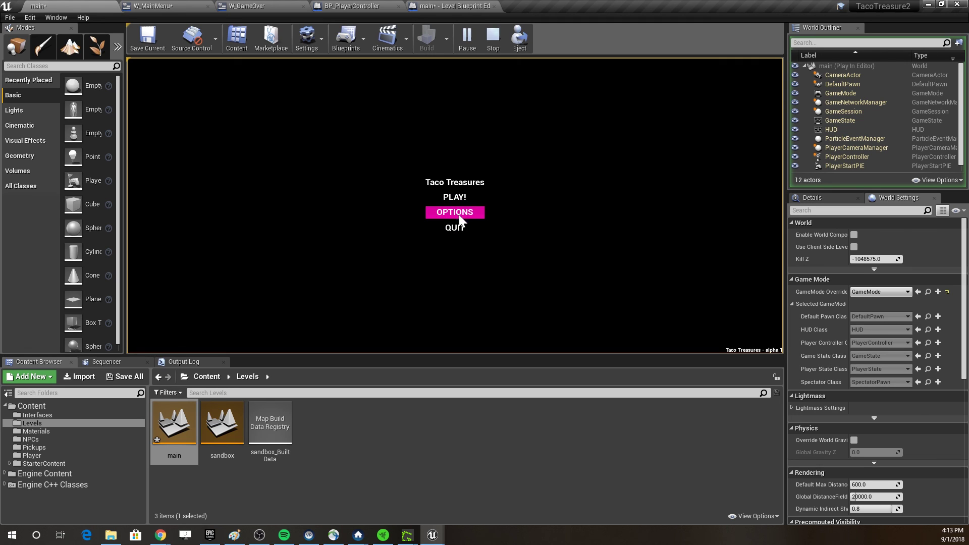
left_click(458, 199)
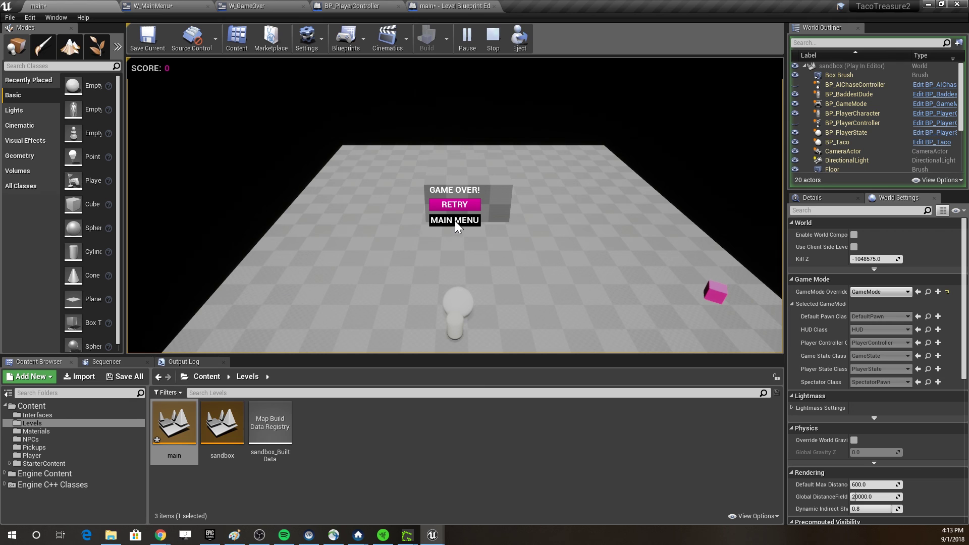
left_click(463, 222)
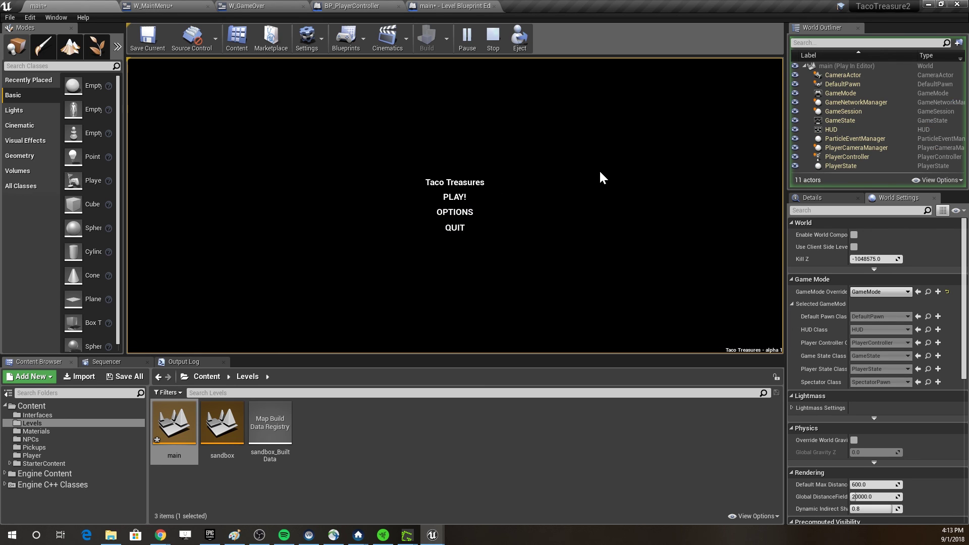
left_click(457, 194)
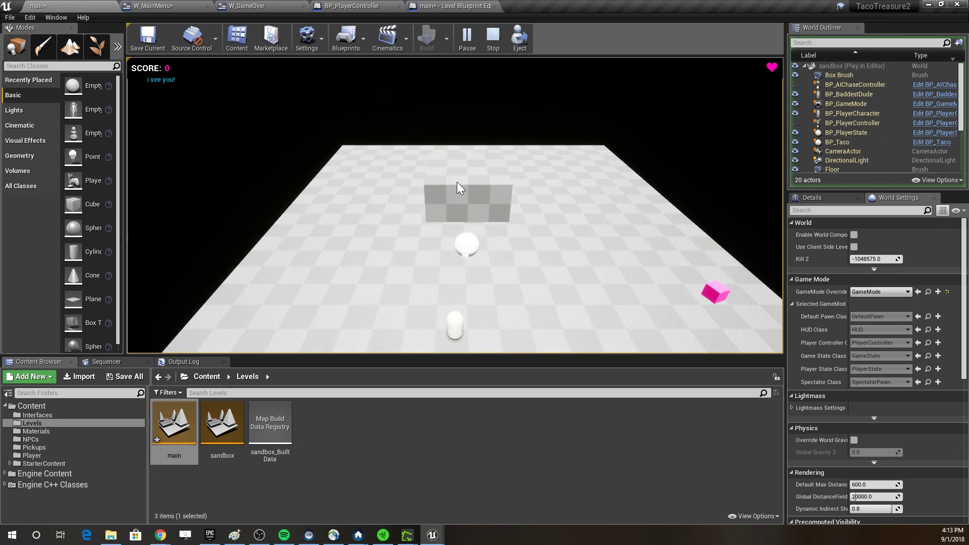
left_click(459, 220)
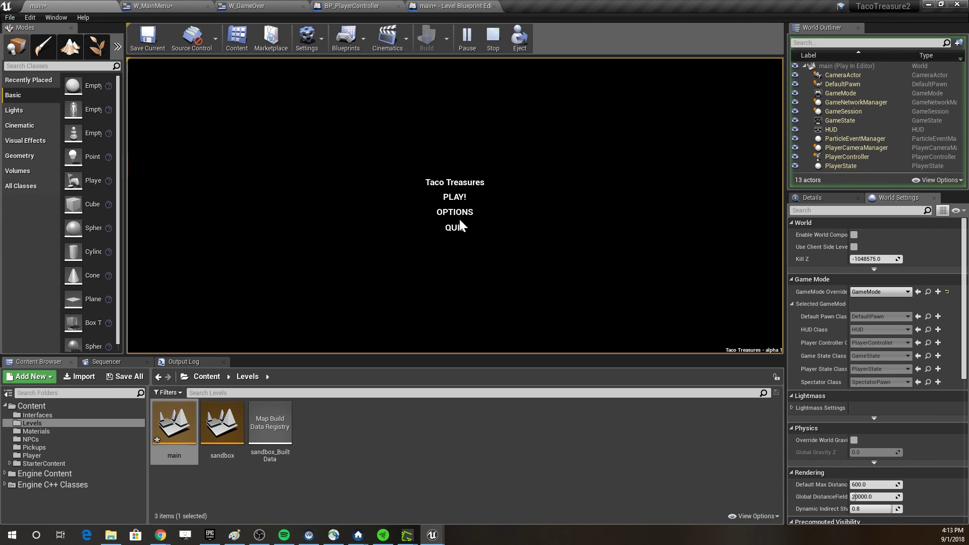
left_click(454, 228)
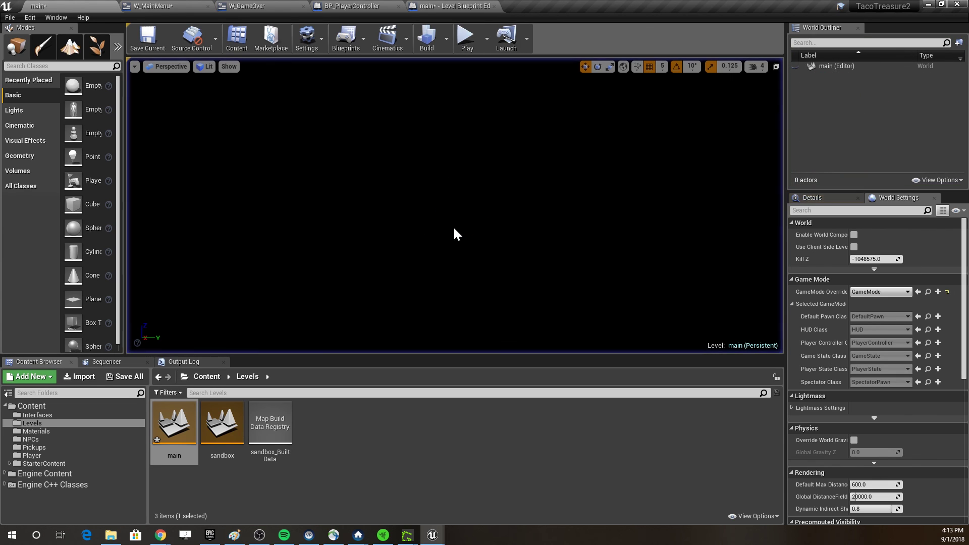